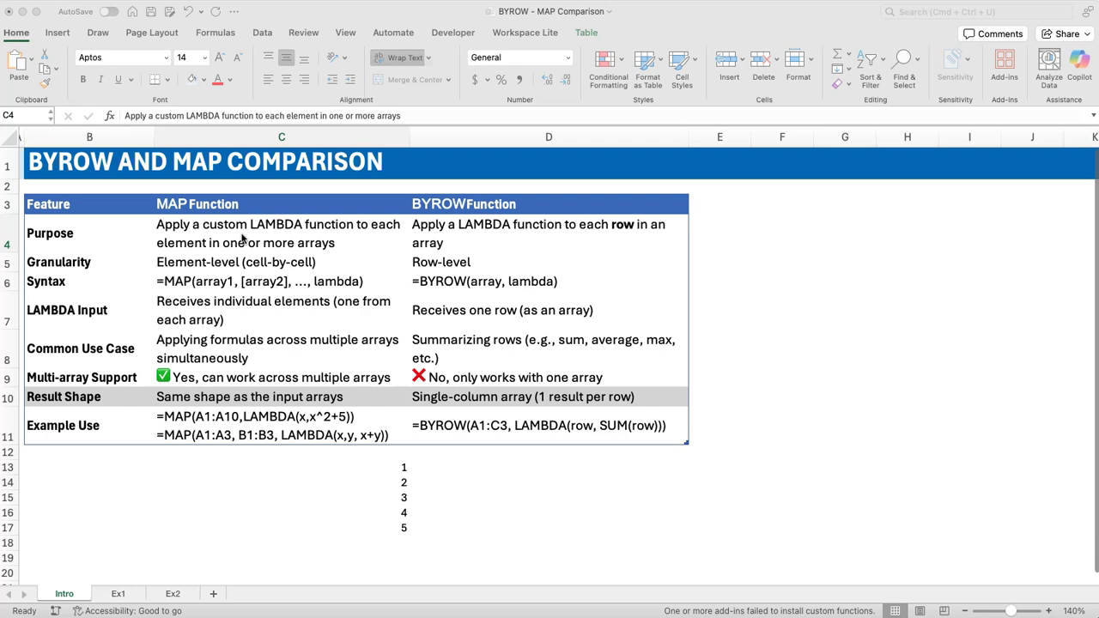
- Examine the Purpose descriptions of MAP and BYROW against the individual sample numbers in C13:C17
click(258, 240)
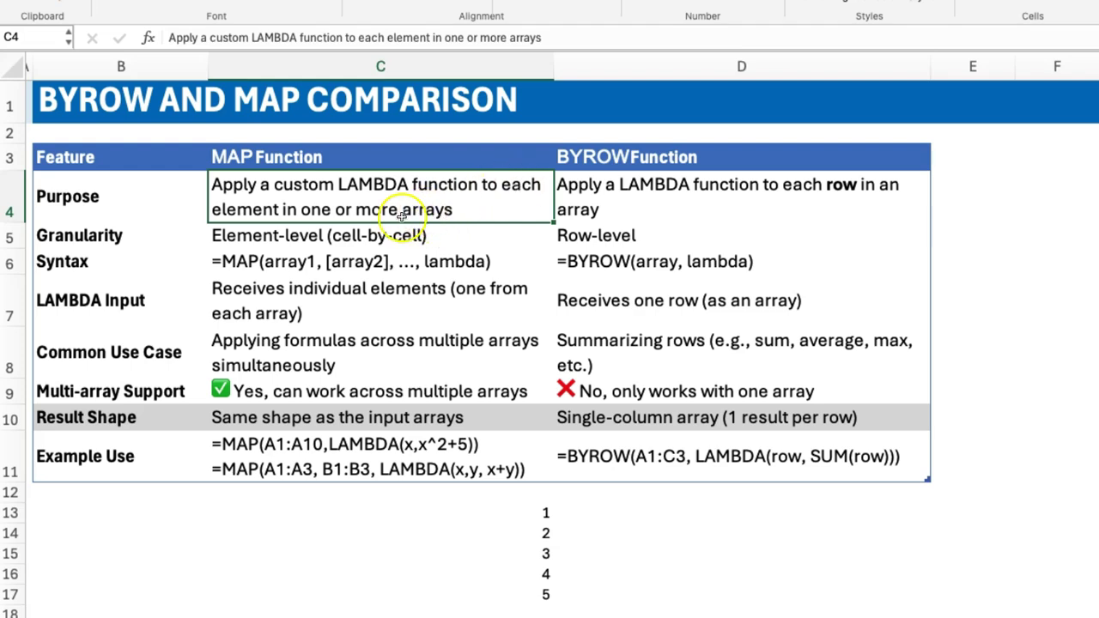
click(634, 197)
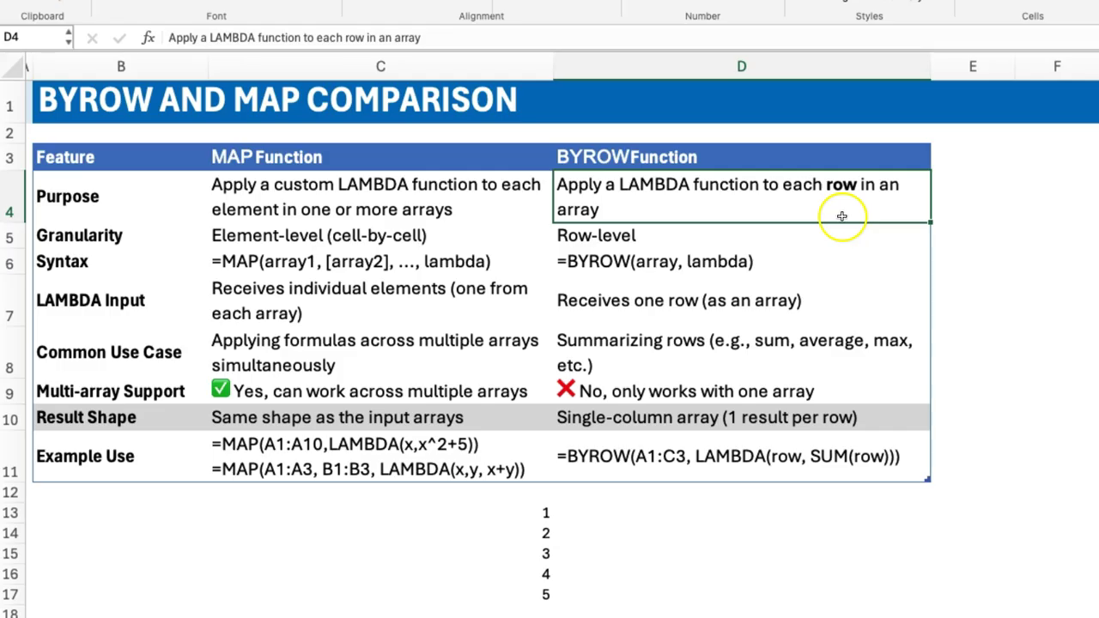
click(504, 508)
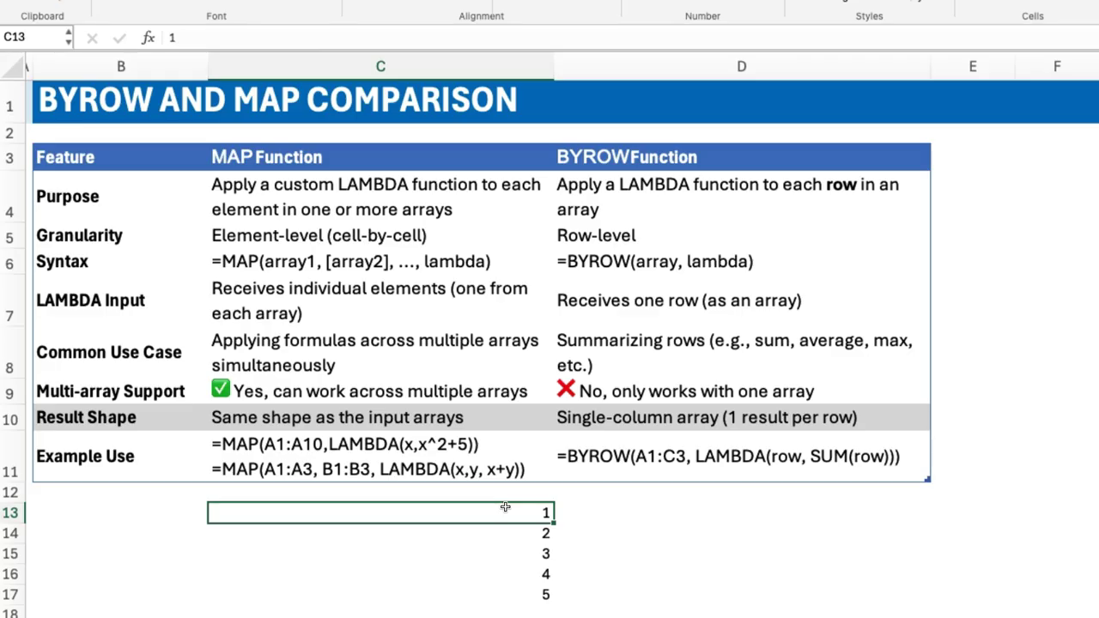
drag(515, 511, 514, 589)
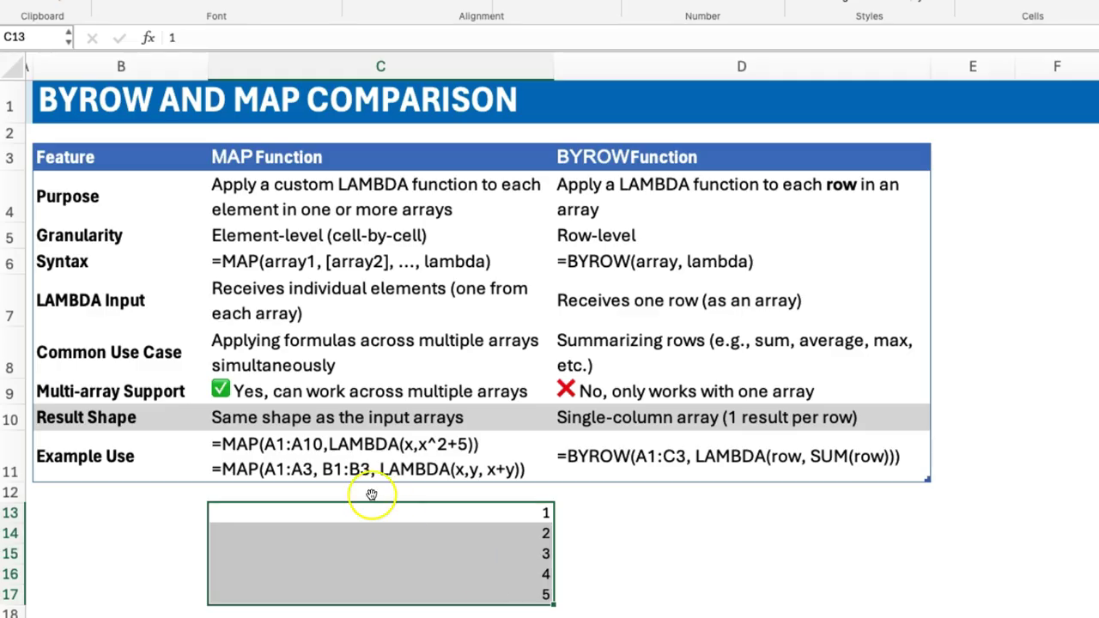
click(441, 514)
click(458, 533)
click(466, 554)
click(479, 575)
click(483, 596)
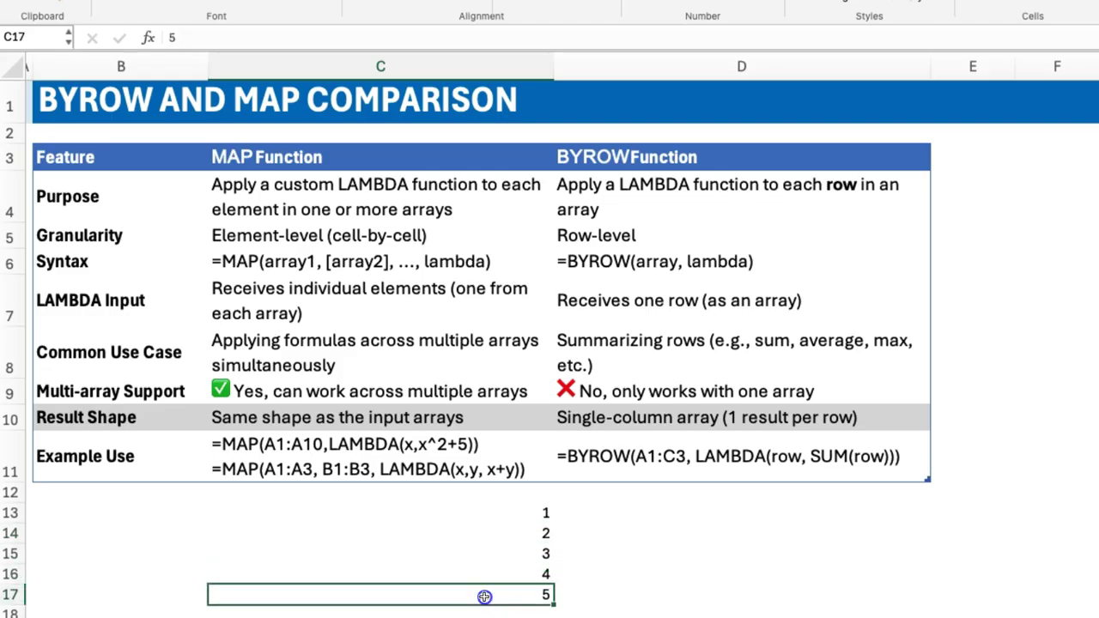
click(508, 515)
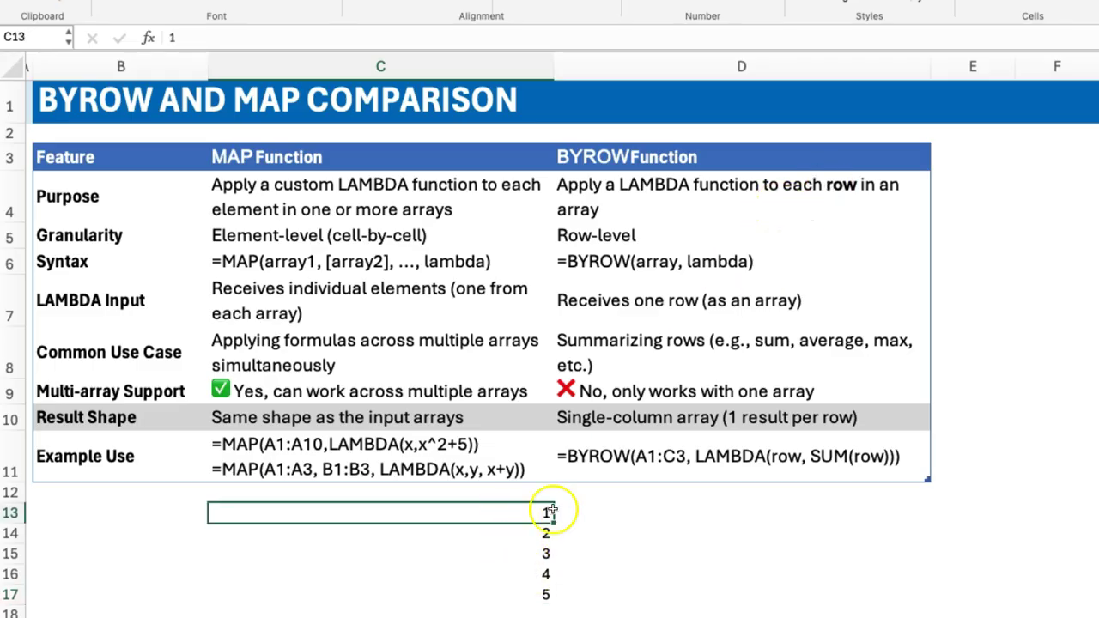
click(526, 538)
click(526, 567)
click(523, 513)
click(527, 539)
click(525, 553)
click(525, 574)
click(526, 593)
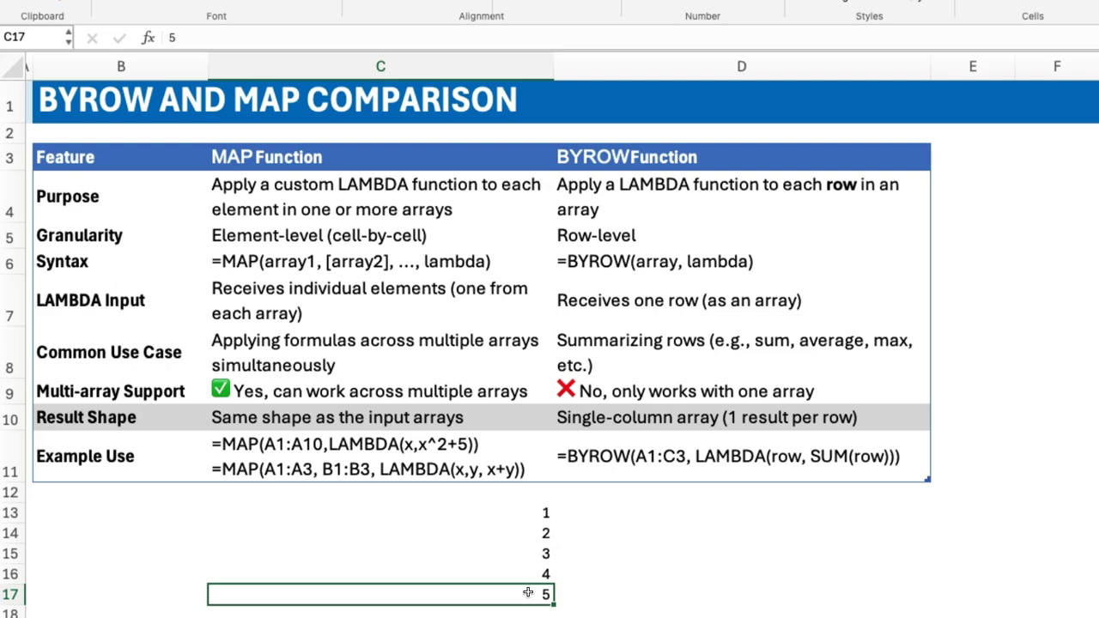
click(523, 513)
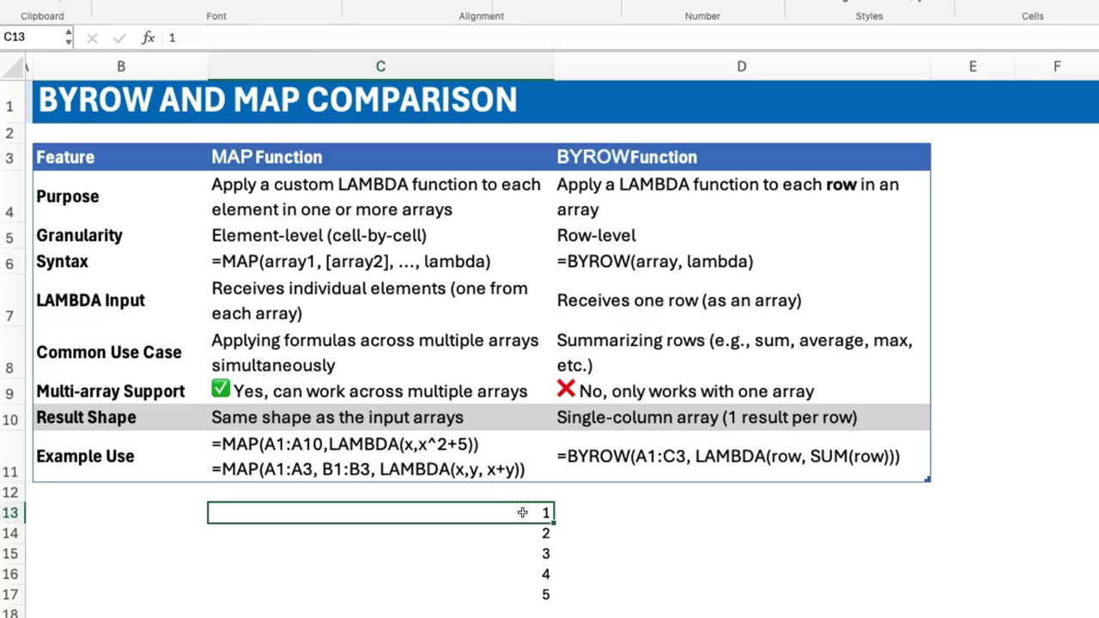
- Enter the values 2, 4, 6, 8 and 10 in cells D13:D17 beside the existing sample numbers
click(593, 512)
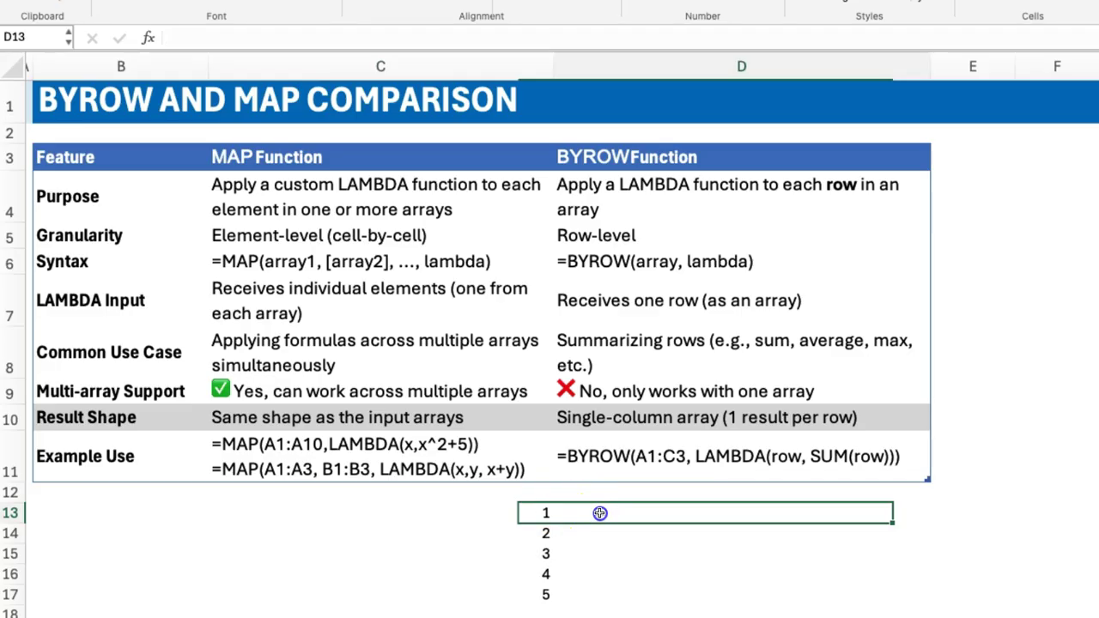
text(2)
key(Return)
text(4)
key(Return)
text(6)
key(Return)
text(8)
key(Return)
text(10)
- Examine the Syntax, Multi-array Support and Result Shape rows of the comparison against the two-column sample data in C13:D17
drag(498, 509, 721, 590)
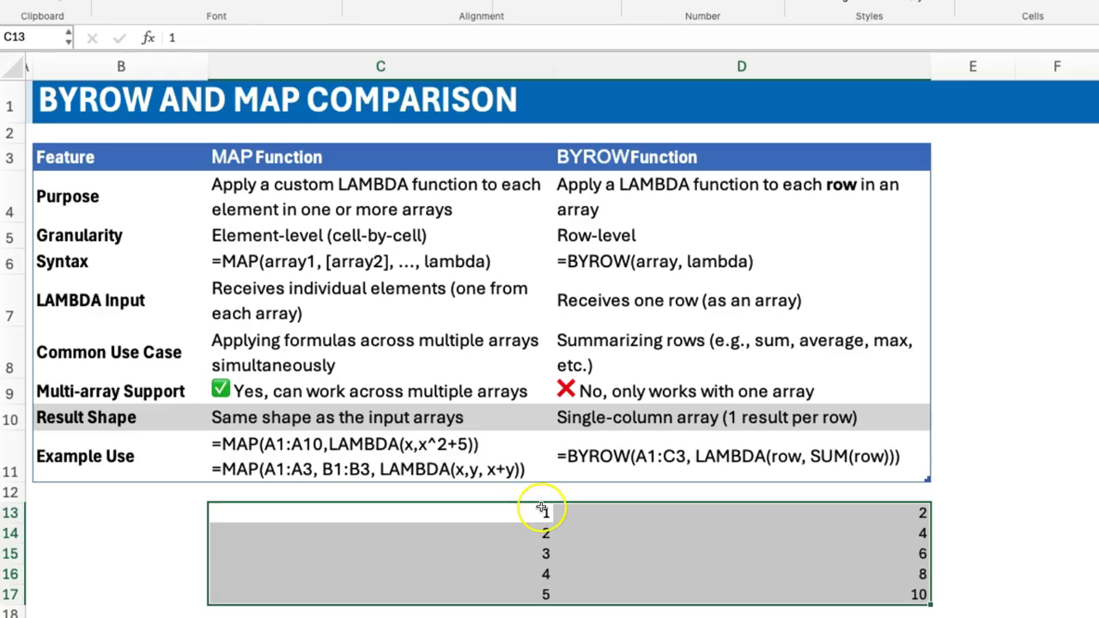
click(524, 514)
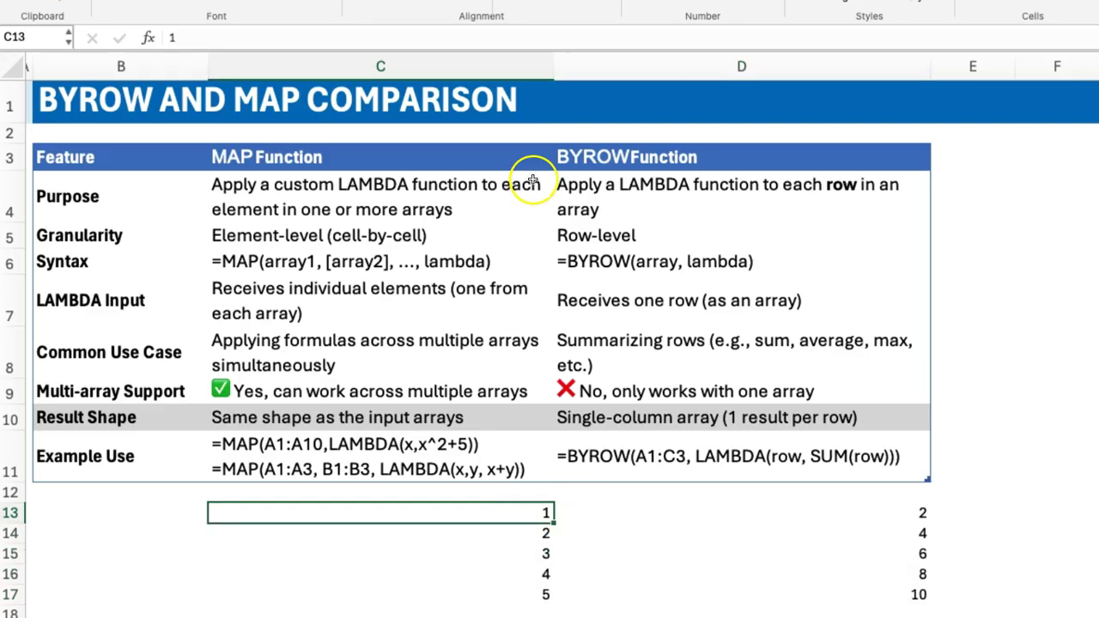
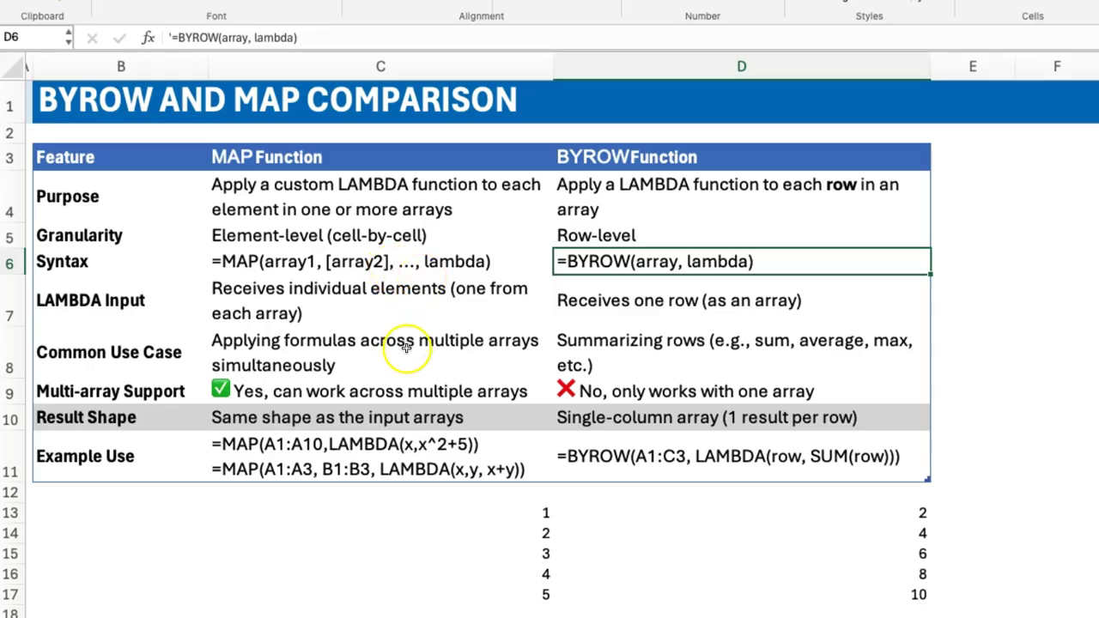
click(368, 393)
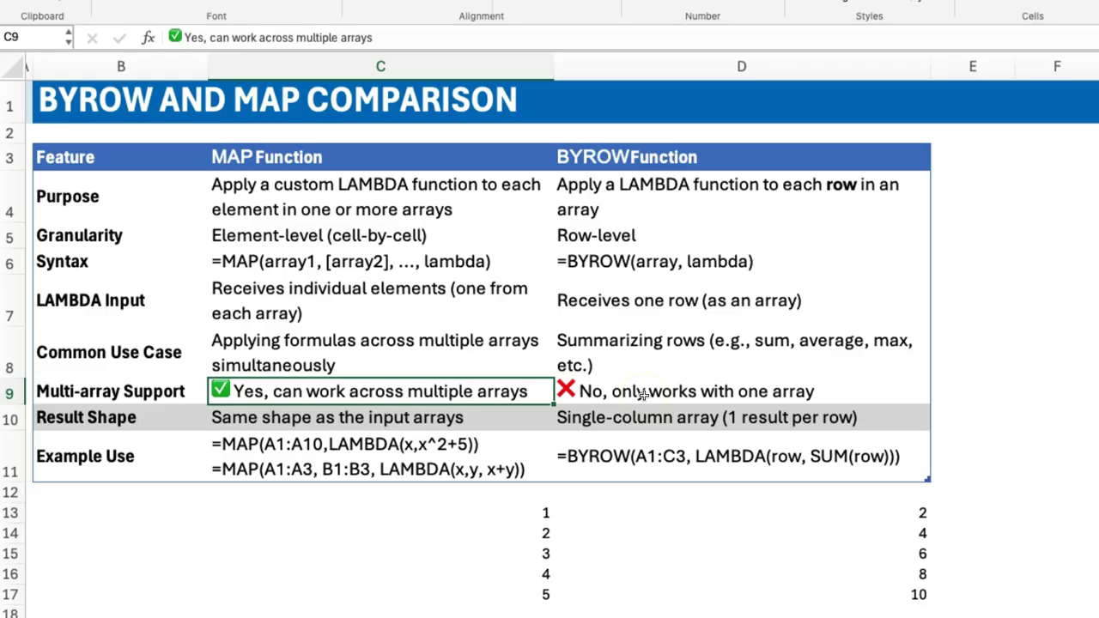
click(421, 418)
click(403, 418)
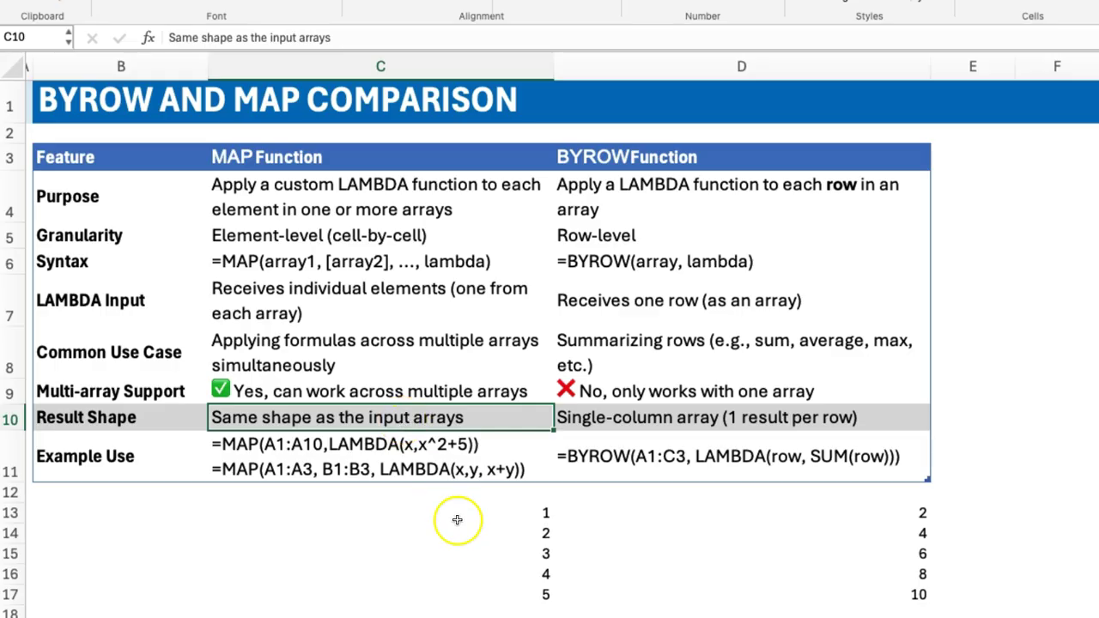
drag(488, 509, 796, 596)
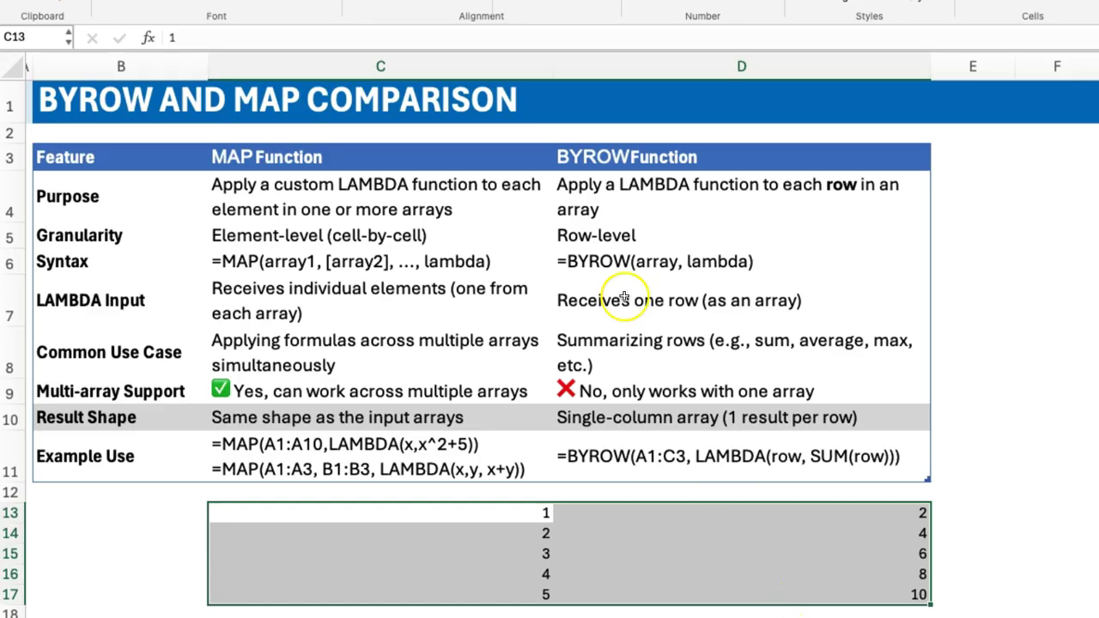
click(302, 261)
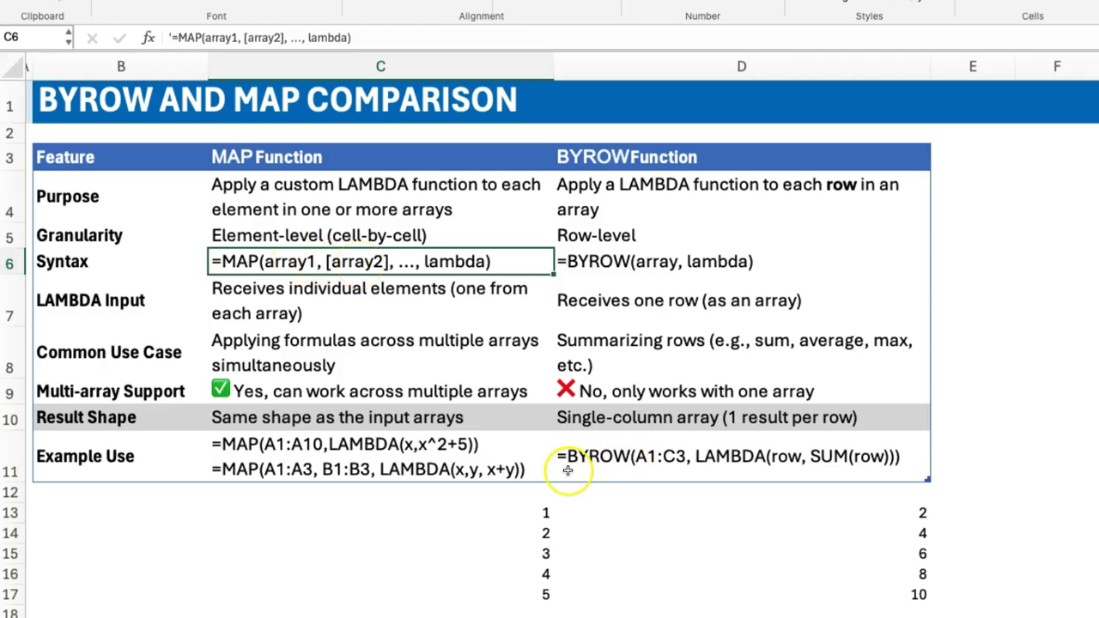
click(531, 513)
drag(524, 512, 682, 593)
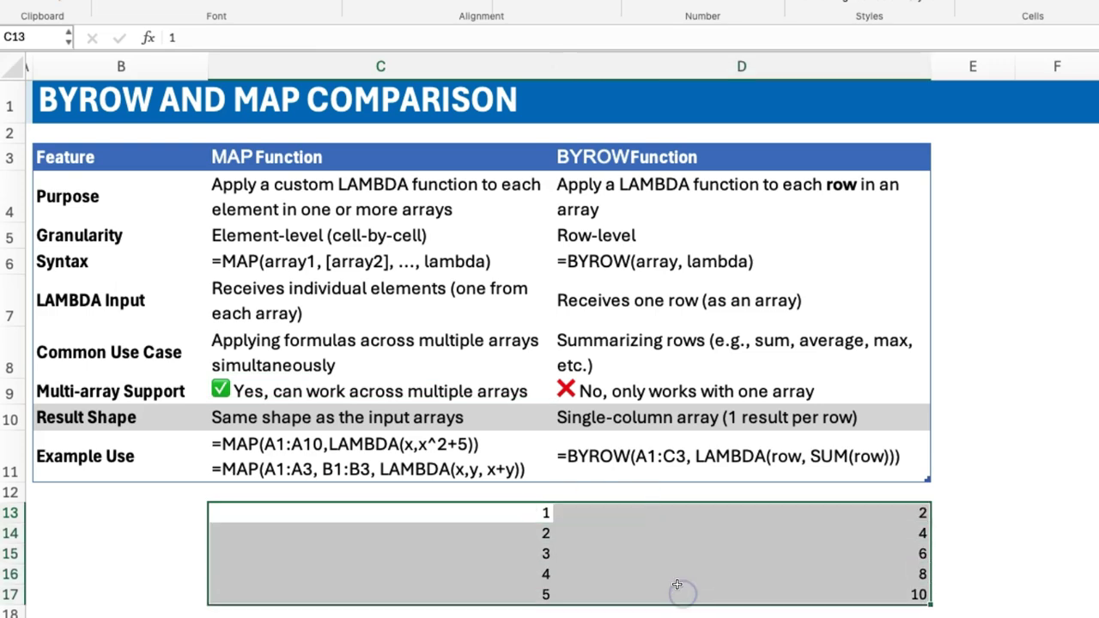
right_click(714, 573)
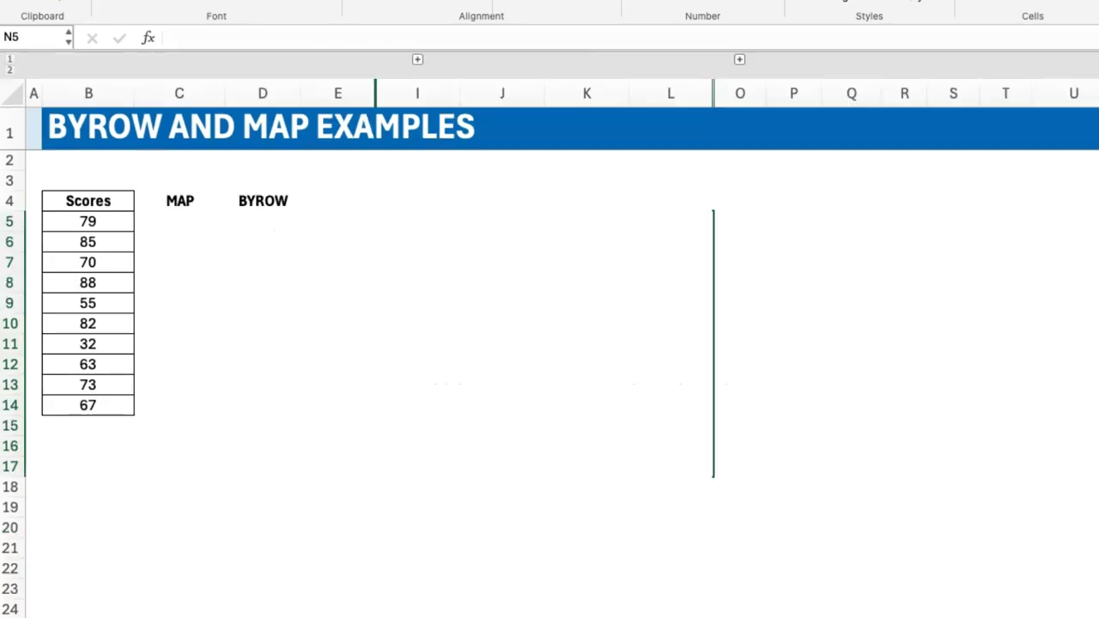
- Enter =MAP(B5:B14,LAMBDA(x,x+5)) in C5 of the examples sheet to add 5 to every score
click(190, 218)
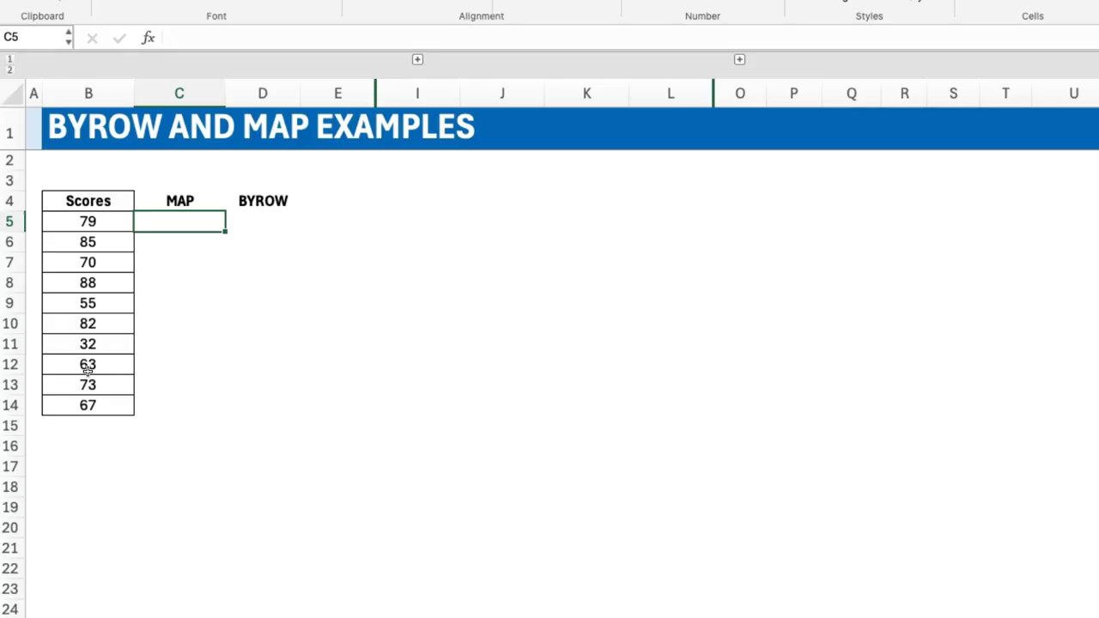
text(=map)
key(Tab)
key(Left)
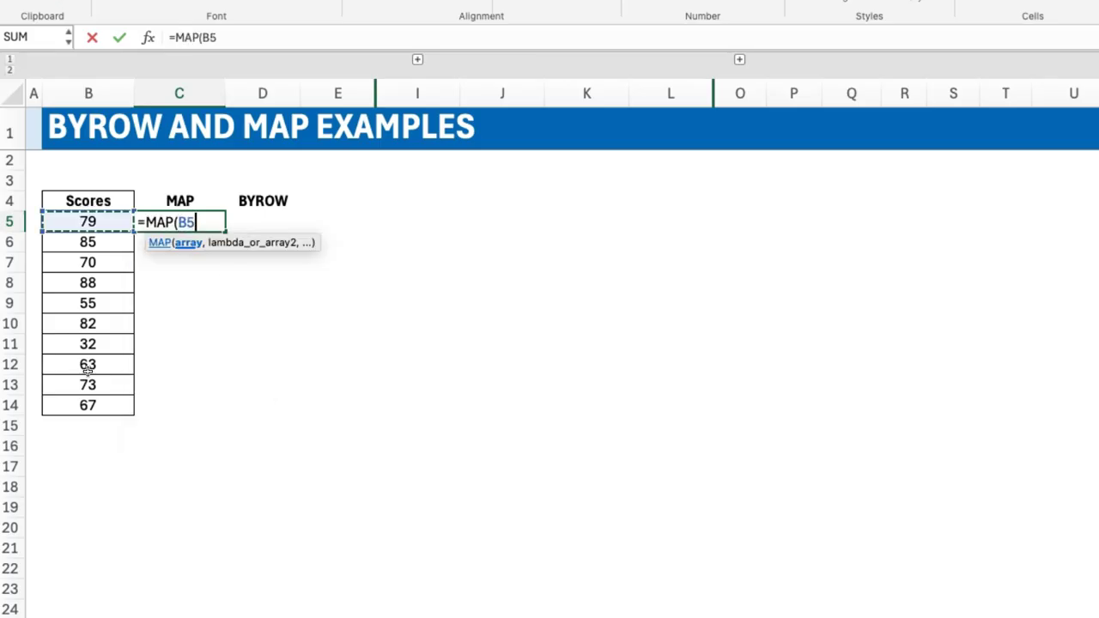
key(ctrl+shift+Down)
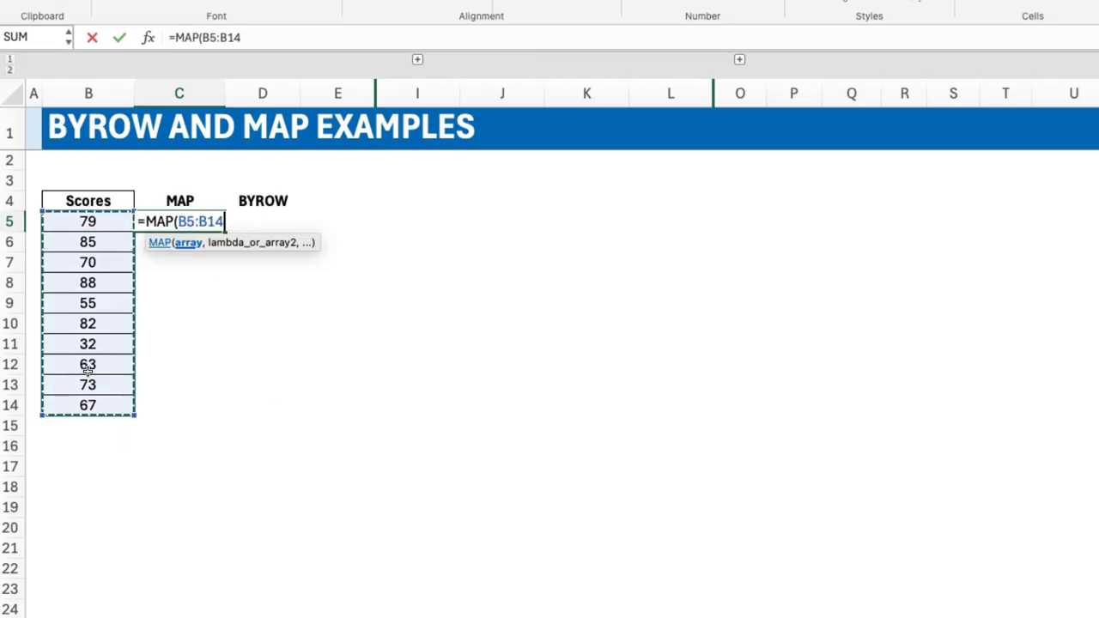
text(,lambda)
key(Tab)
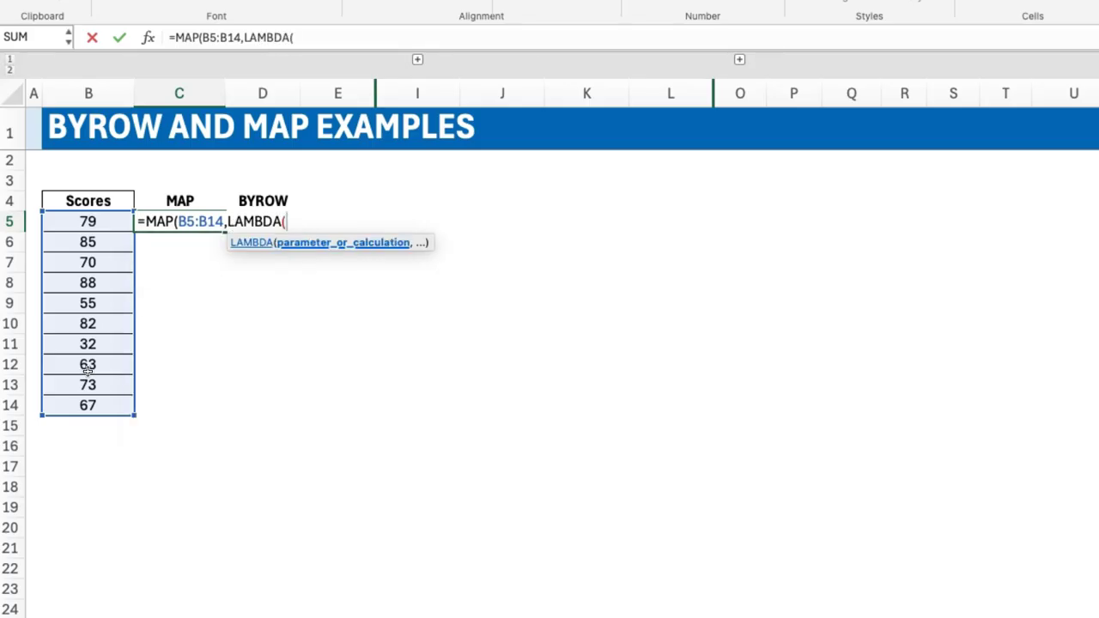
text(x,)
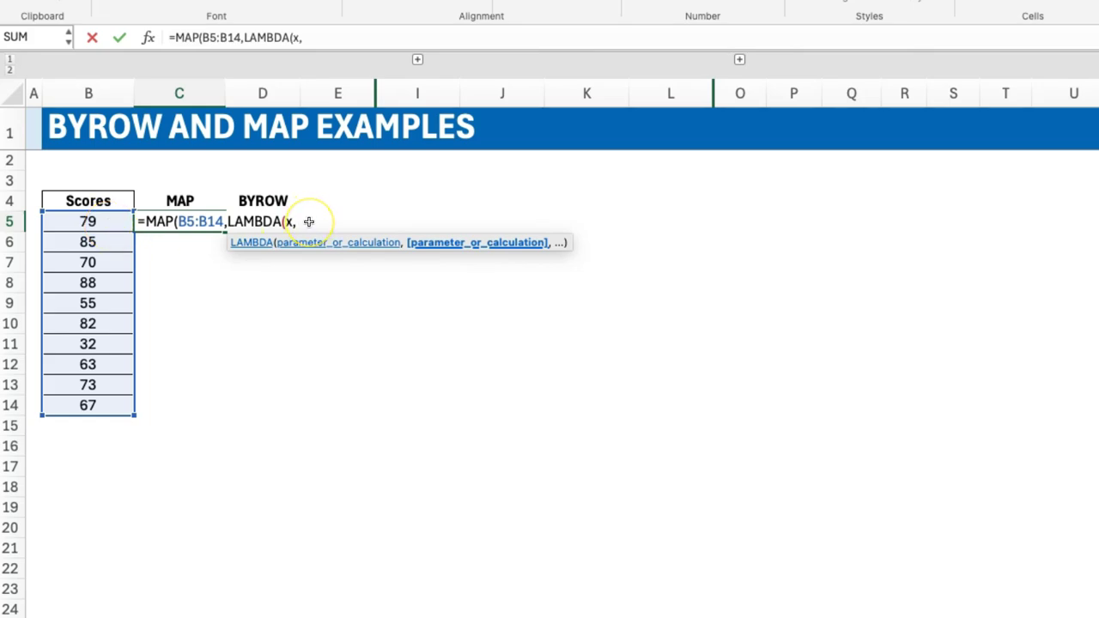
text(x+5))
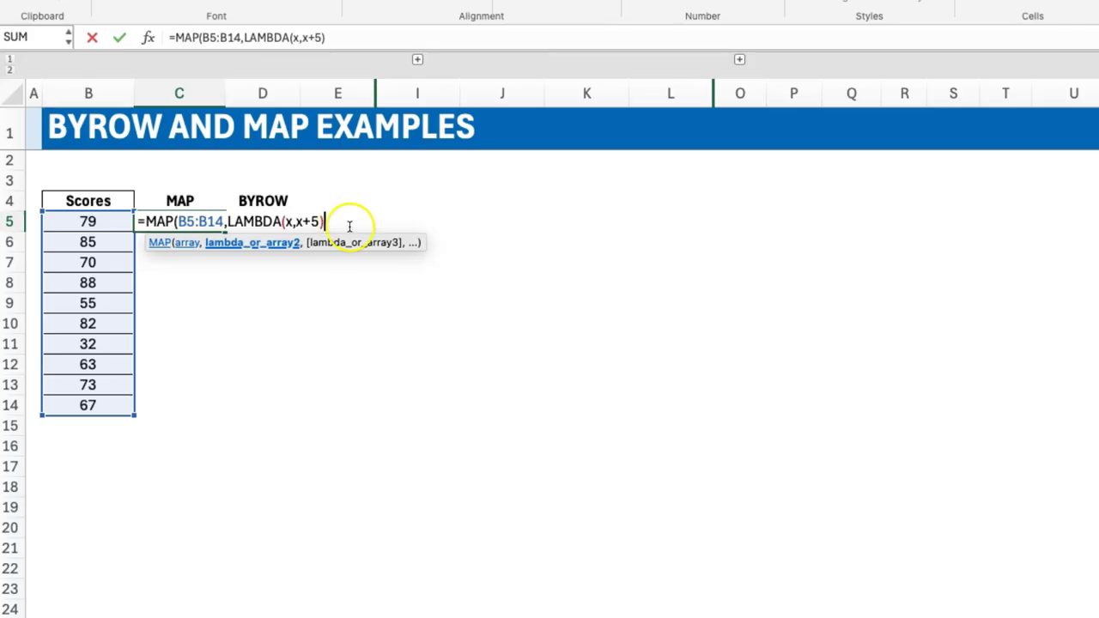
text())
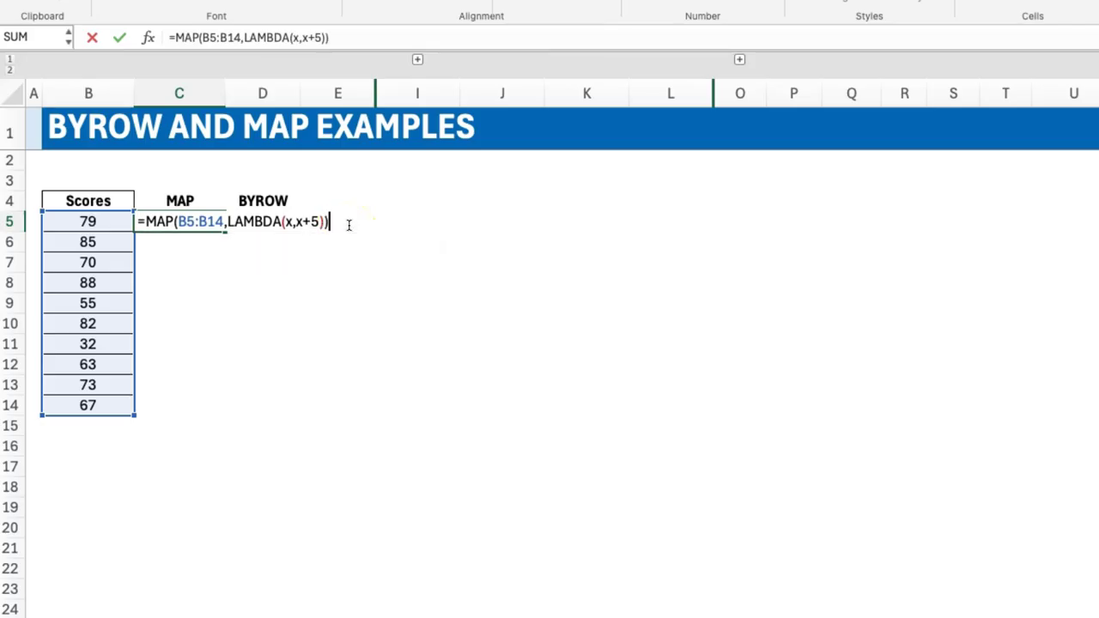
key(ctrl+Return)
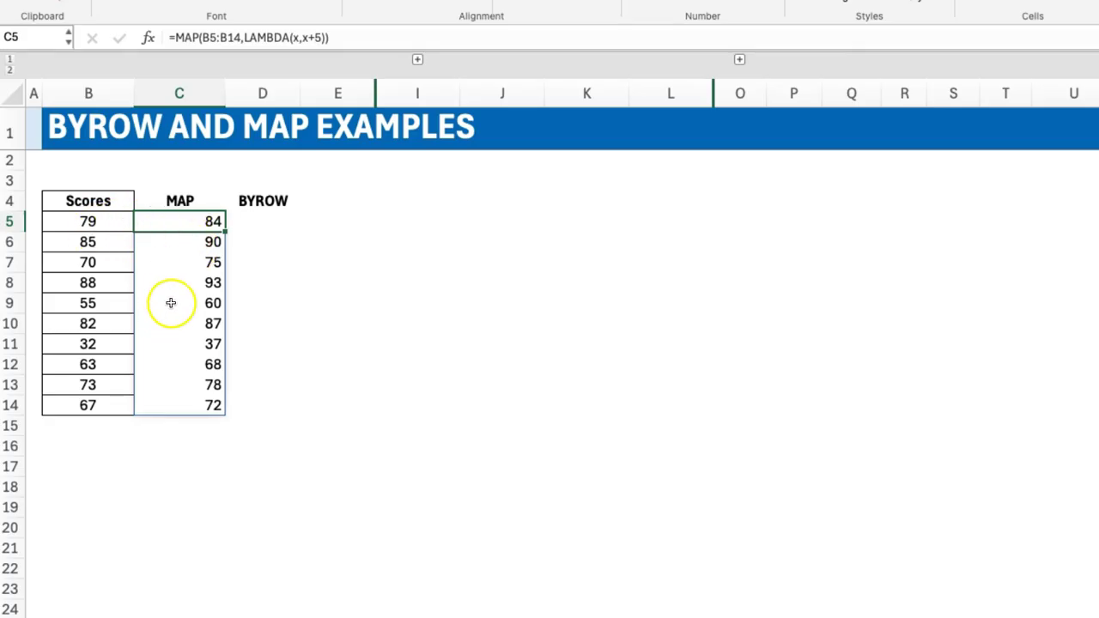
- Copy the MAP formula from C5 into D5 and change its function to BYROW, giving =BYROW(B5:B14,LAMBDA(x,x+5))
click(358, 37)
drag(359, 37, 169, 37)
key(ctrl+c)
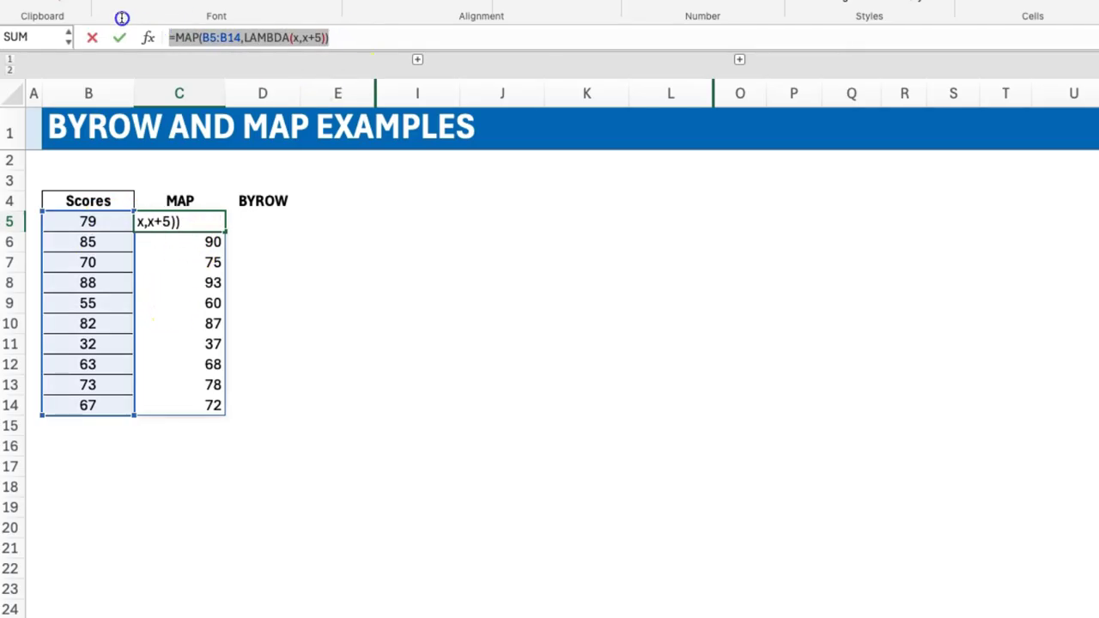
key(Escape)
click(266, 221)
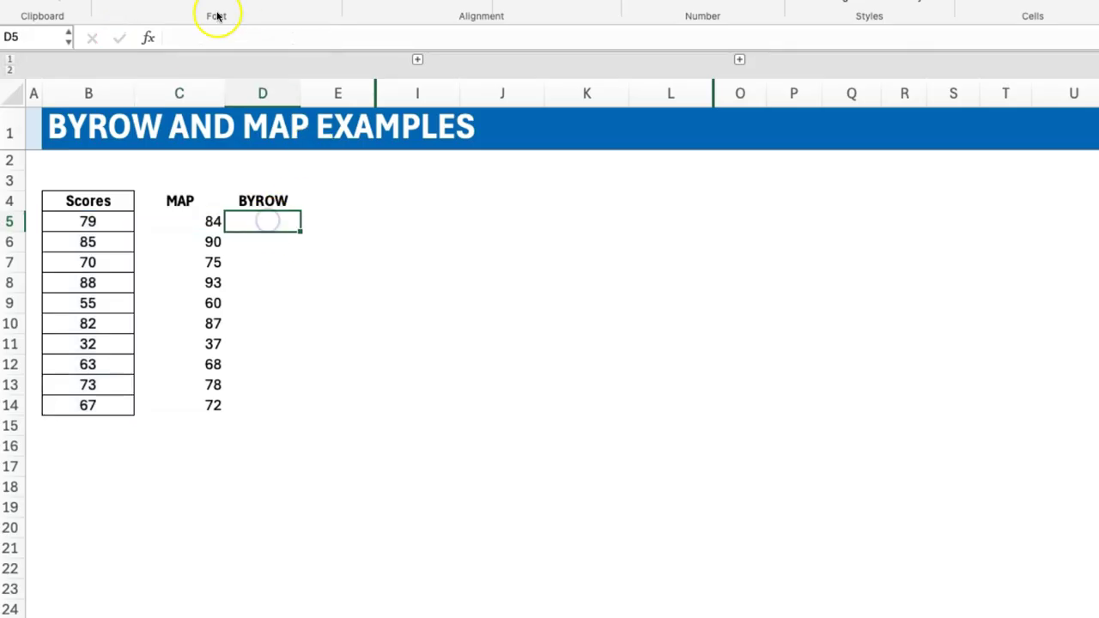
click(212, 37)
key(ctrl+v)
key(BackSpace)
key(BackSpace)
key(BackSpace)
text(Byrow)
key(Return)
key(Up)
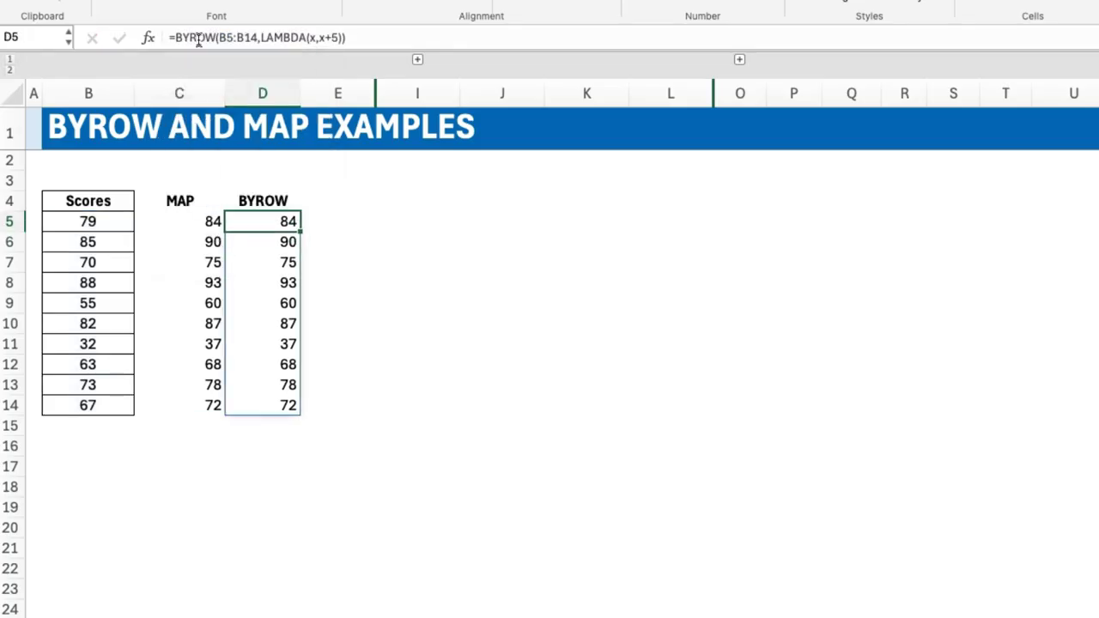
- Inspect the first three scores in B5:B7 to compare element-by-element with row-by-row processing
click(117, 218)
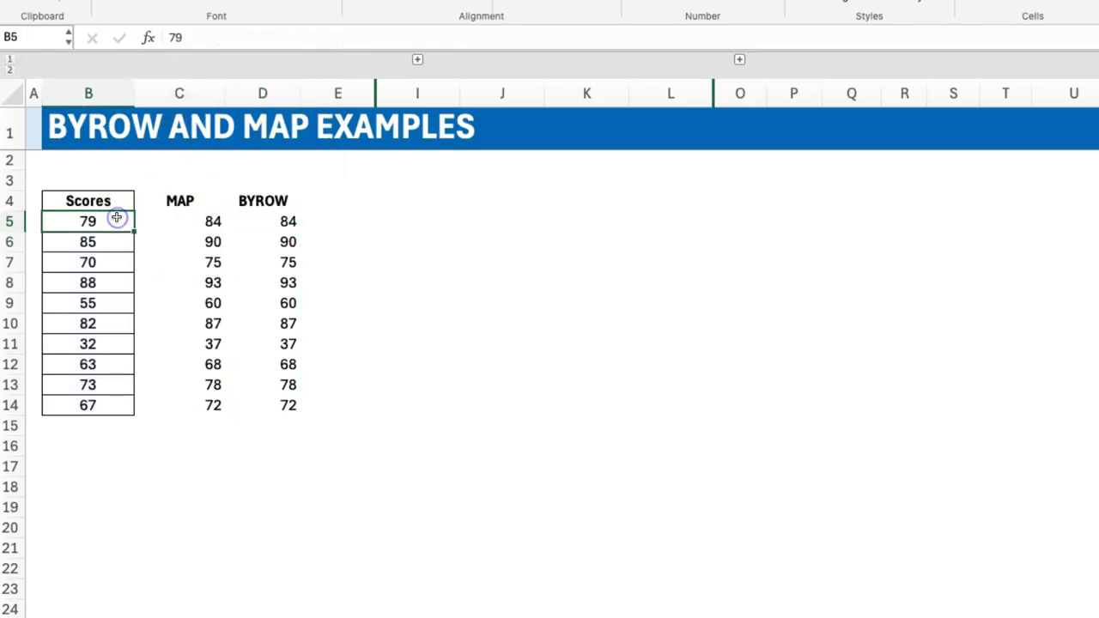
double_click(116, 217)
key(Escape)
click(116, 243)
click(119, 221)
click(122, 243)
click(122, 262)
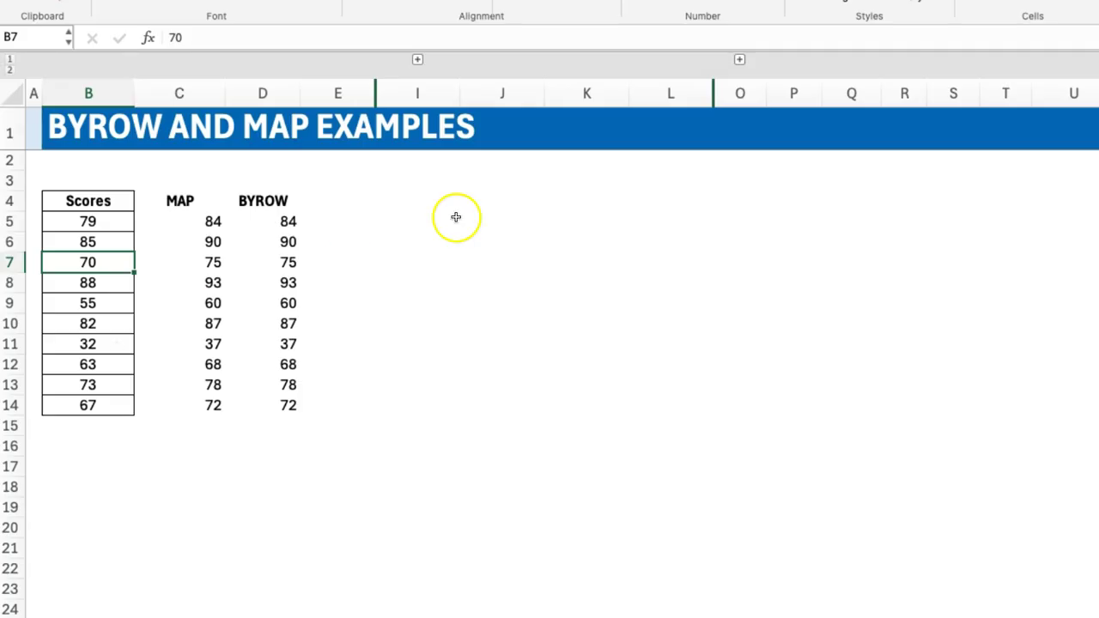
- Expand the grouped participant columns and start a MAP formula in I5 over the Maths and English scores in G5:H14
click(418, 59)
click(515, 221)
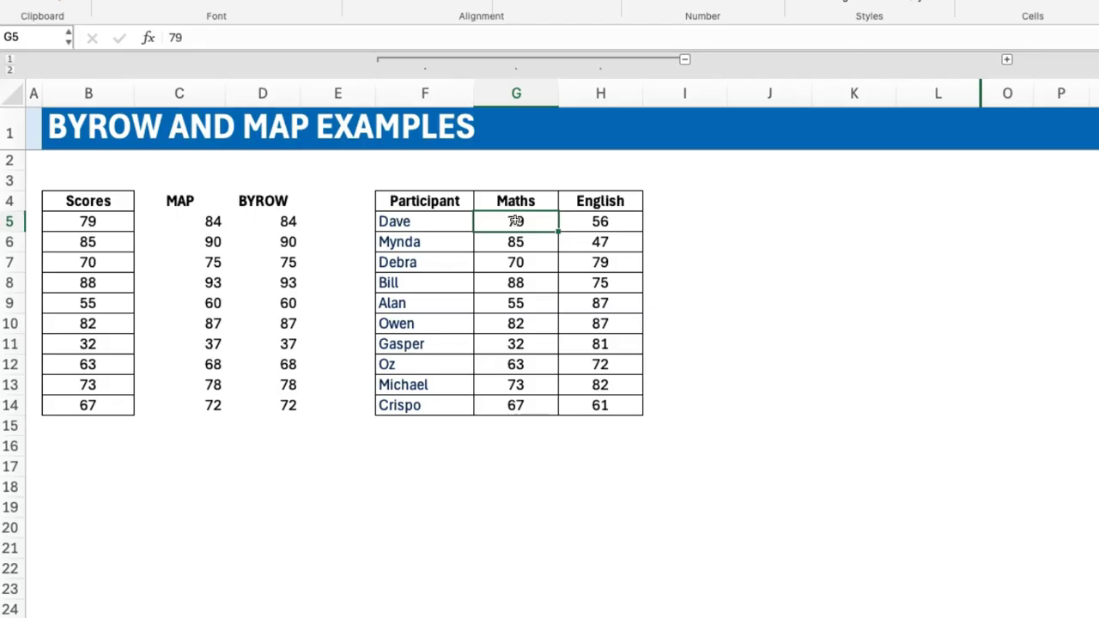
key(Right)
key(Right)
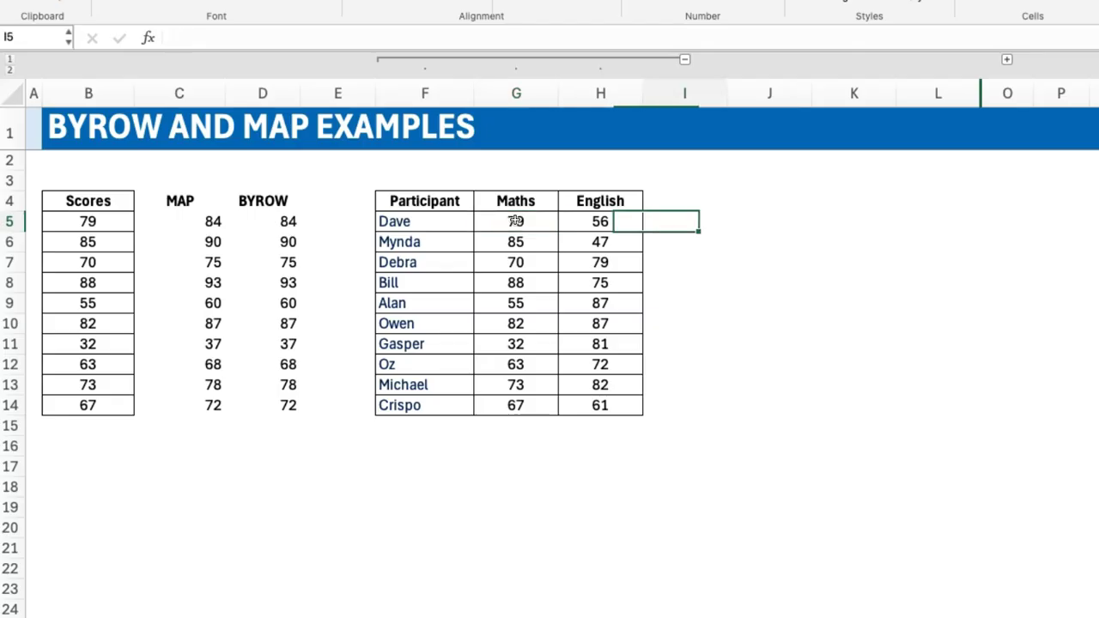
text(=map)
key(Tab)
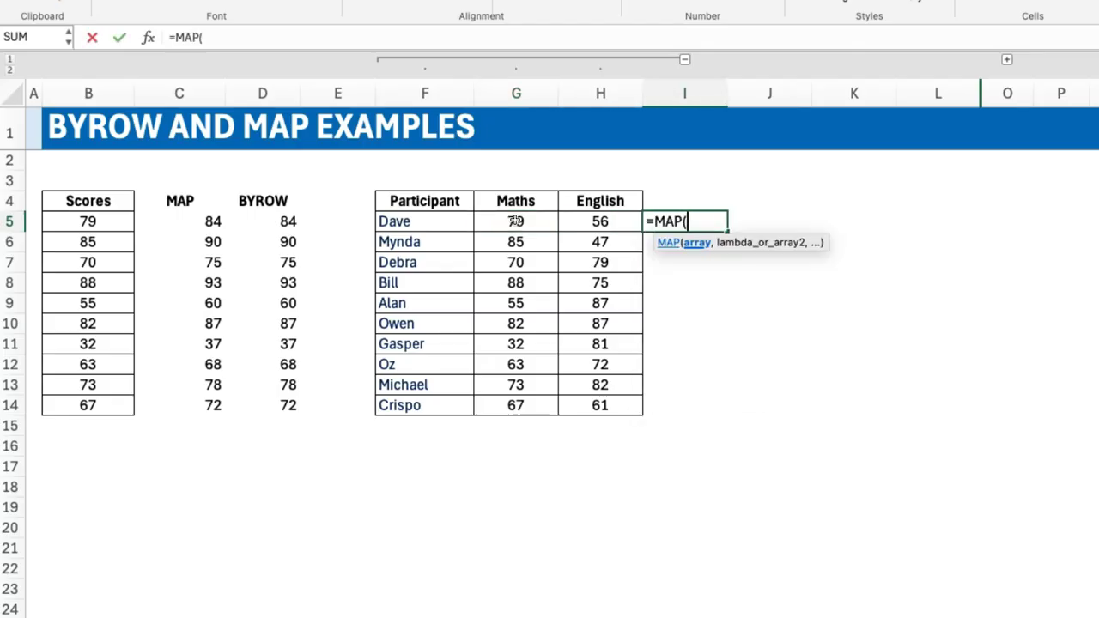
key(Left)
key(Left)
key(shift+Right)
key(ctrl+shift+Down)
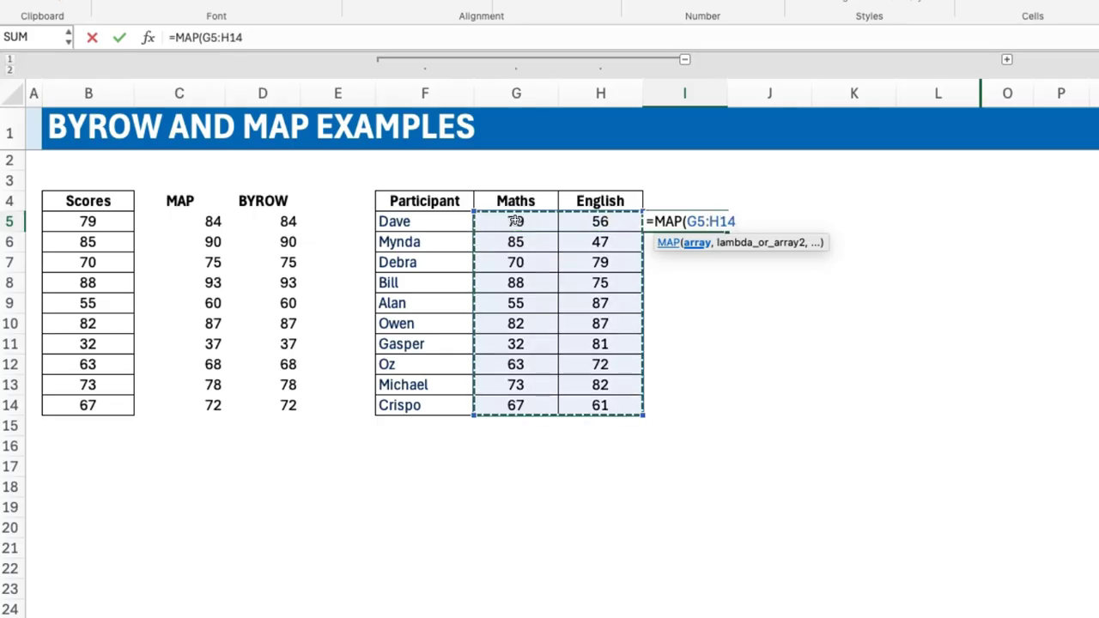
- Complete the I5 formula as =MAP(G5:H14,LAMBDA(x,x+5)) to add 5 to every Maths and English score
text(,lamb)
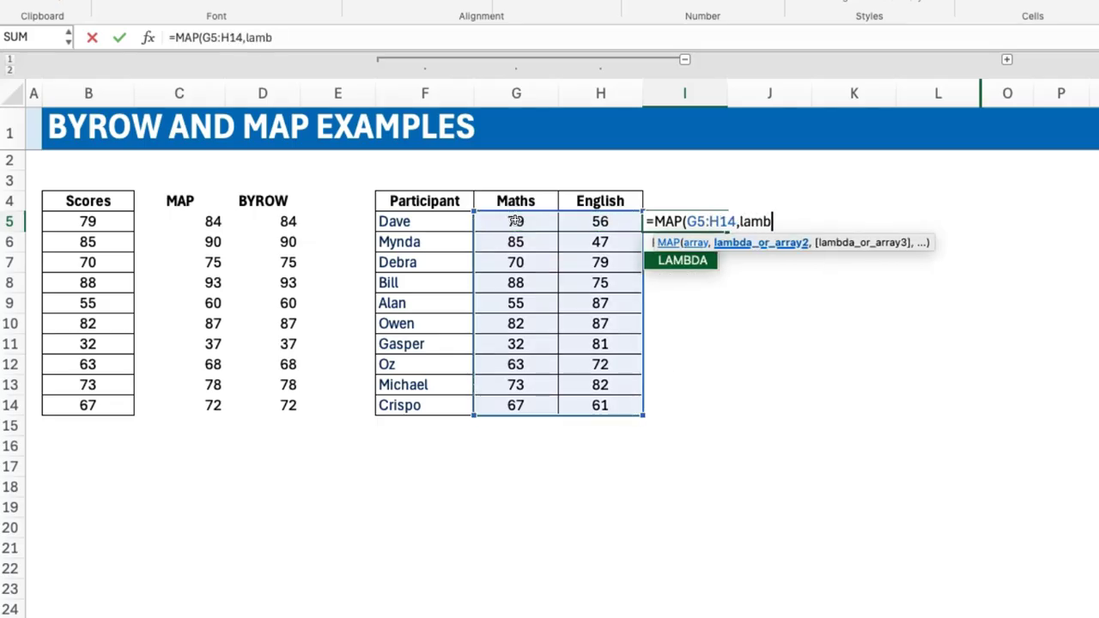
key(Tab)
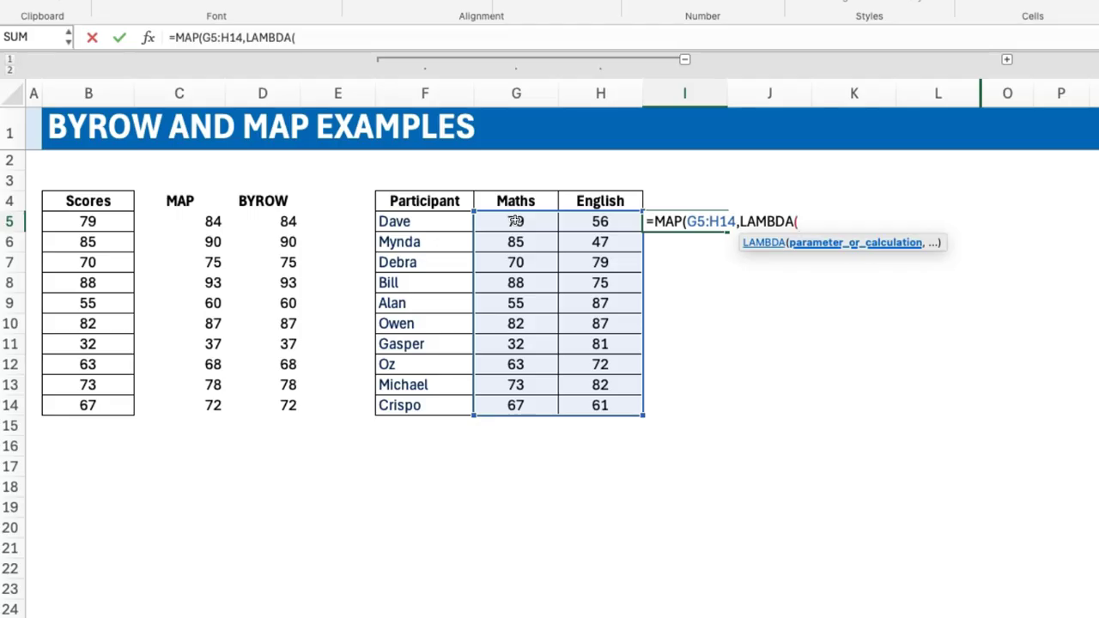
text(x,)
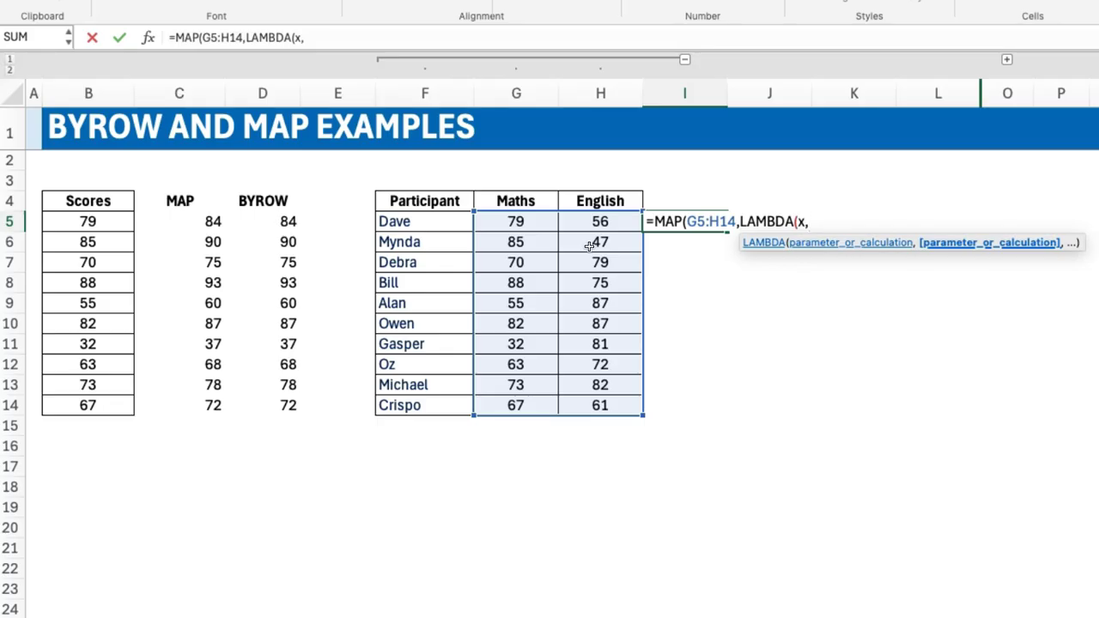
click(824, 221)
text(x+5))
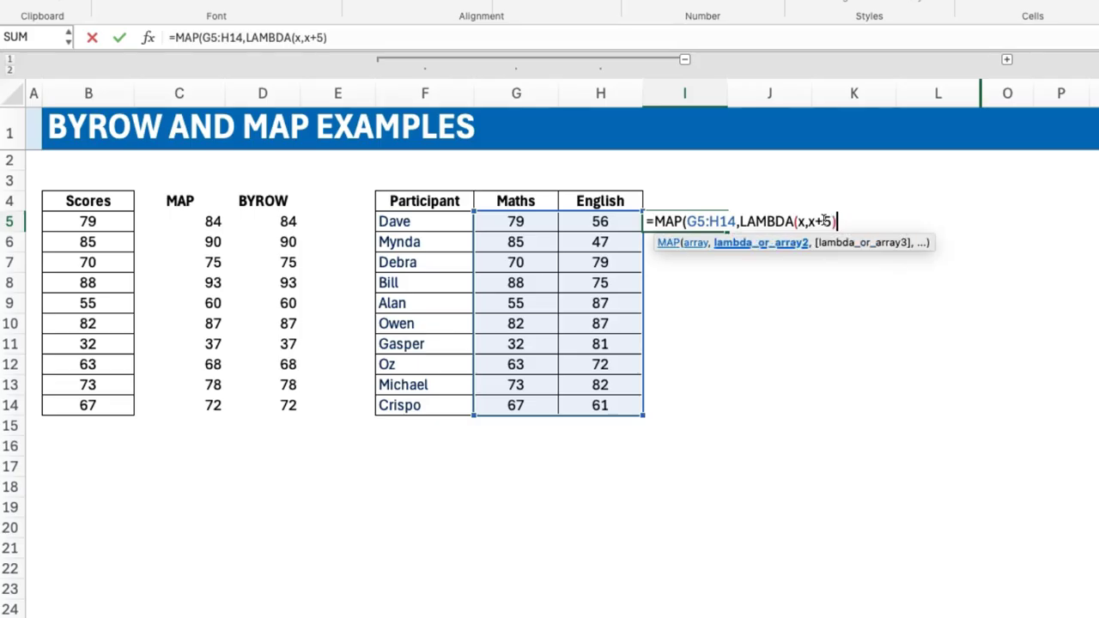
text())
key(Return)
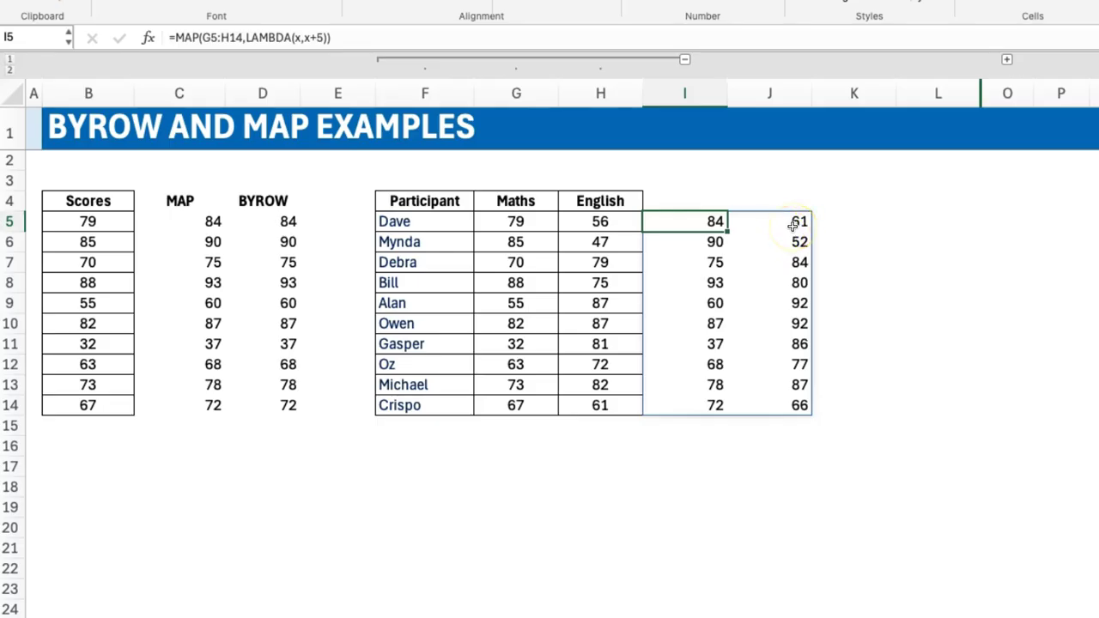
- Copy the MAP formula from I5 into K5 and change its function to BYROW, giving =BYROW(G5:H14,LAMBDA(x,x+5))
drag(368, 37, 126, 37)
key(ctrl+c)
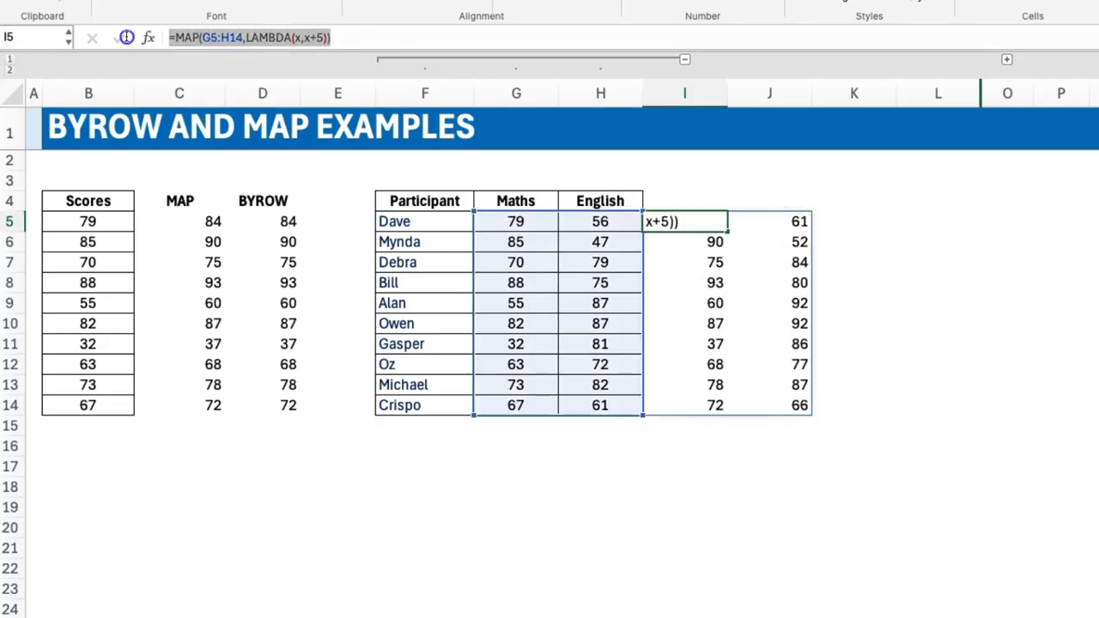
key(Escape)
click(849, 222)
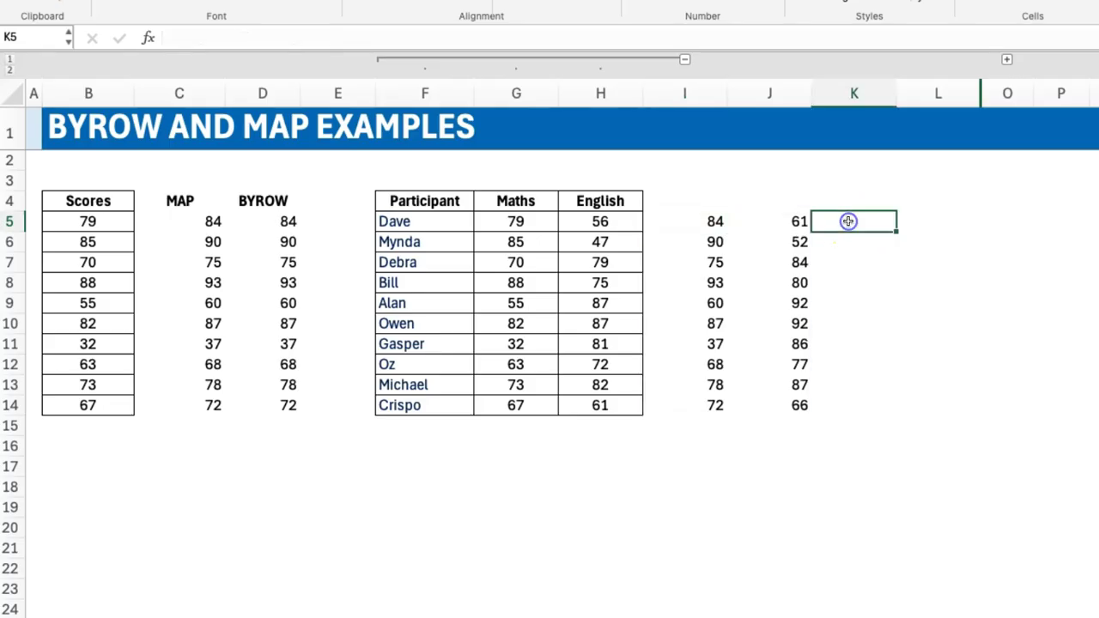
click(304, 32)
key(ctrl+v)
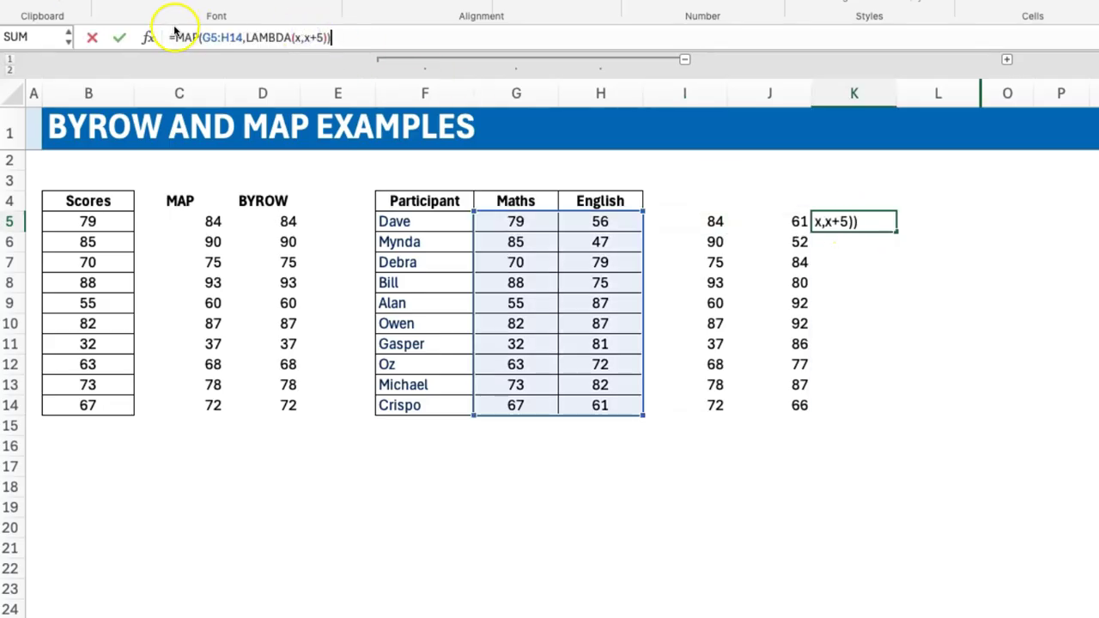
drag(176, 37, 197, 36)
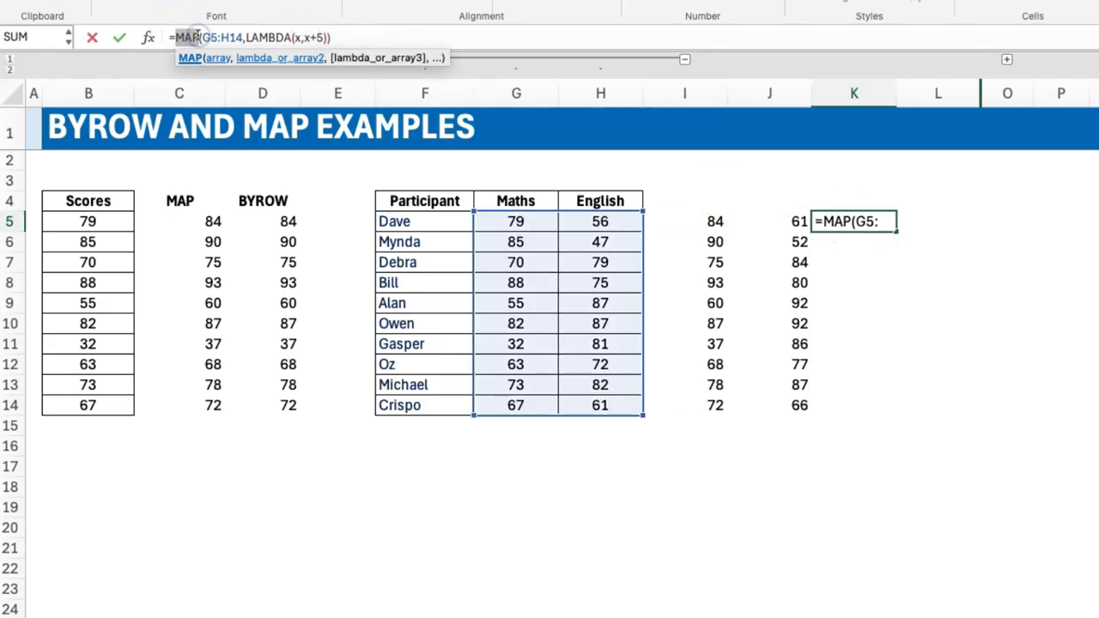
text(BYROW)
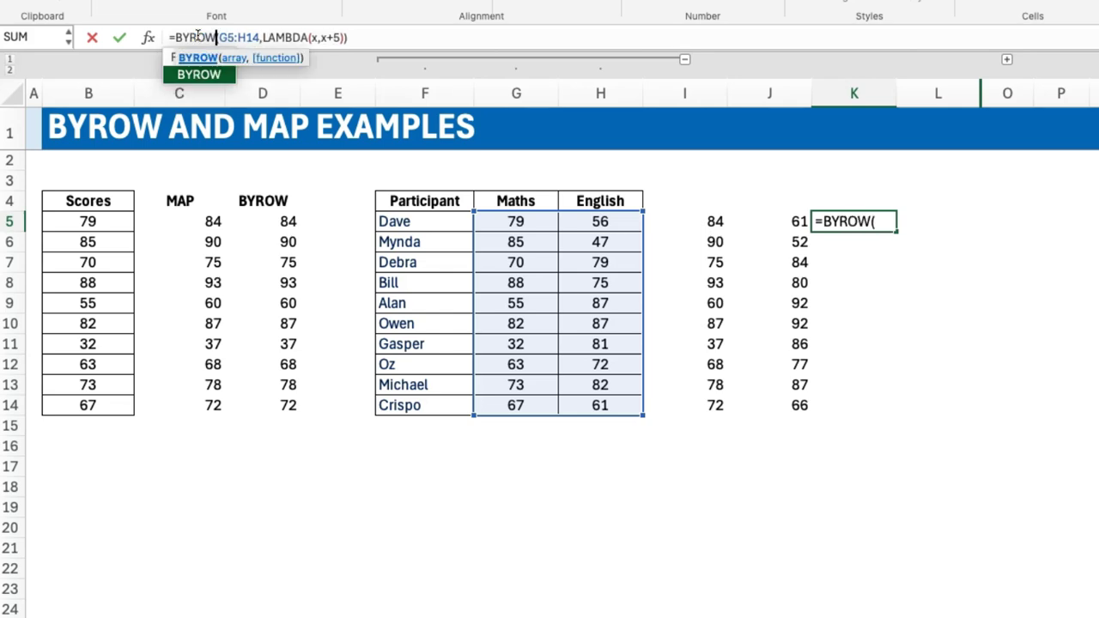
click(371, 39)
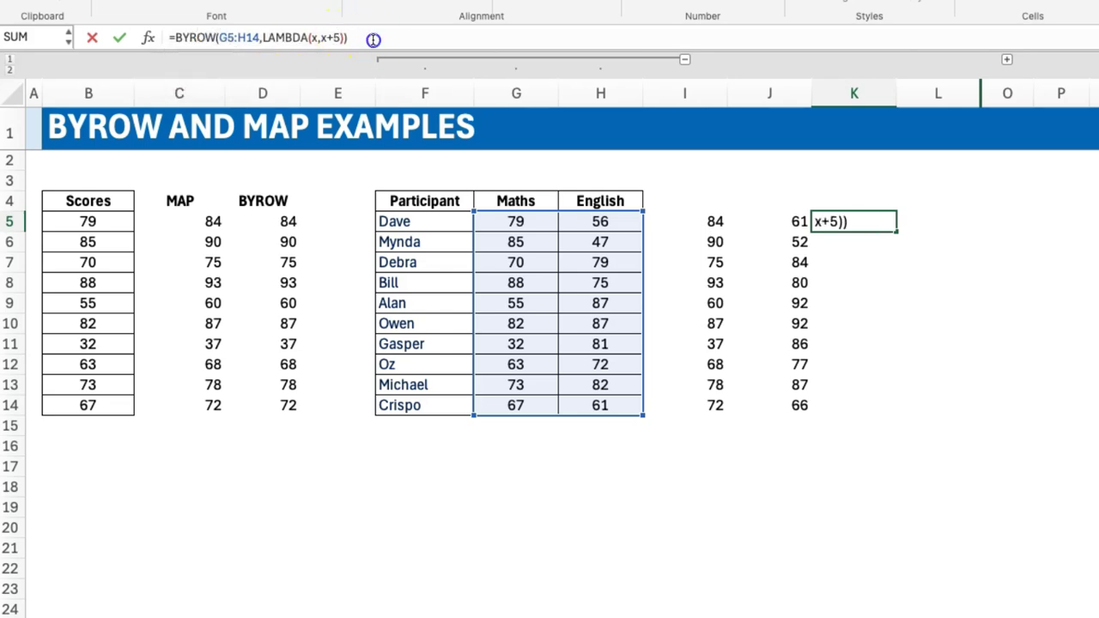
key(ctrl+Return)
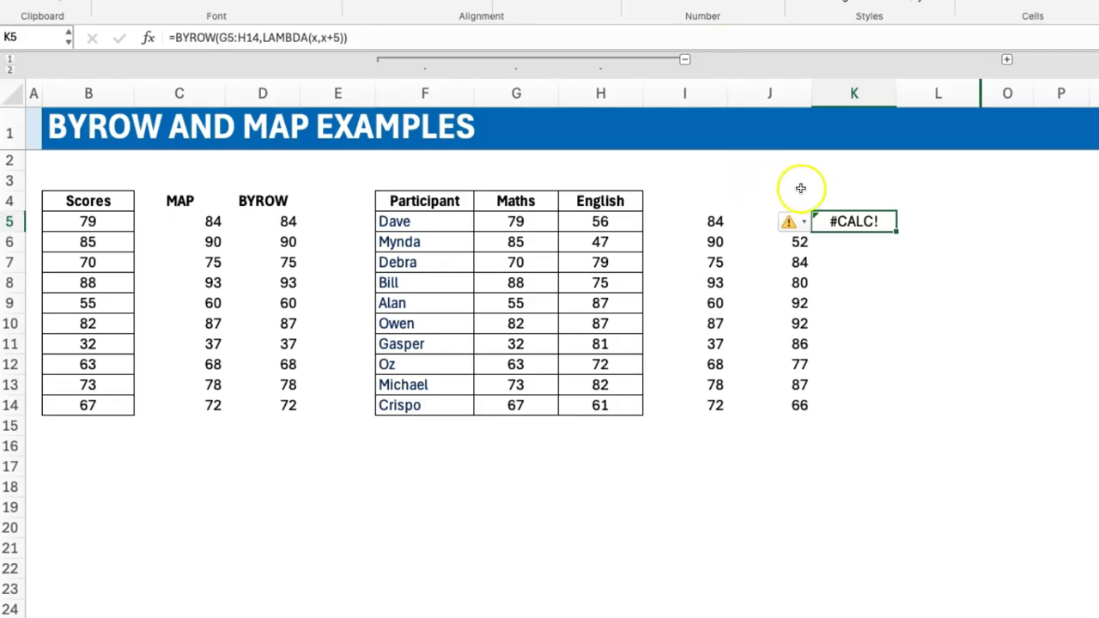
- Examine the BYROW formula in K5 against the first row's scores in G5:H5 and the MAP results in I5:J5
double_click(853, 221)
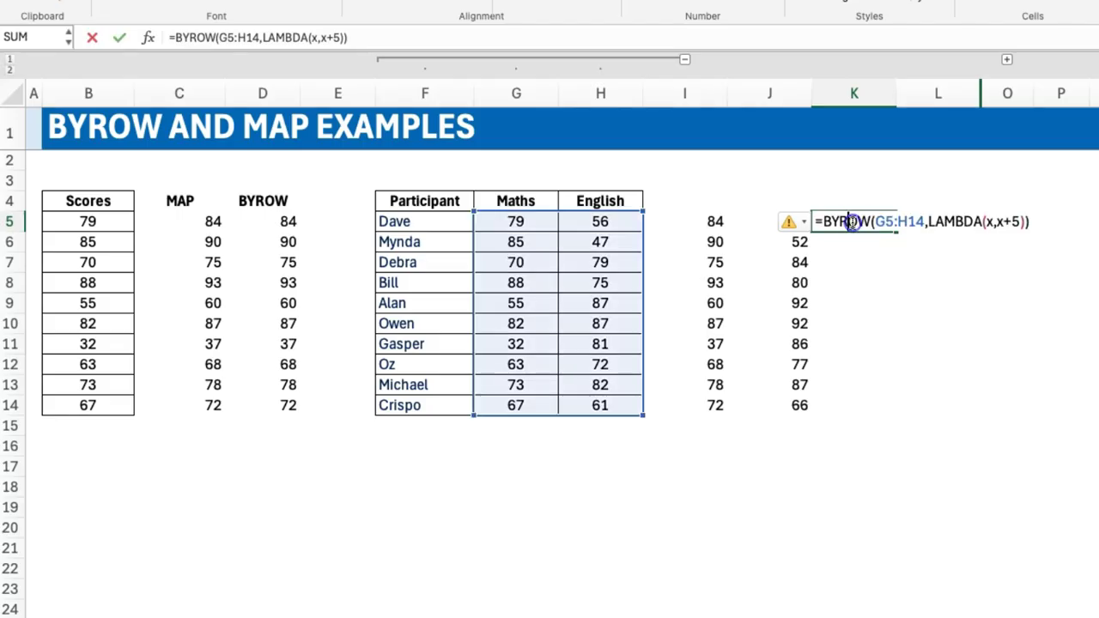
click(988, 222)
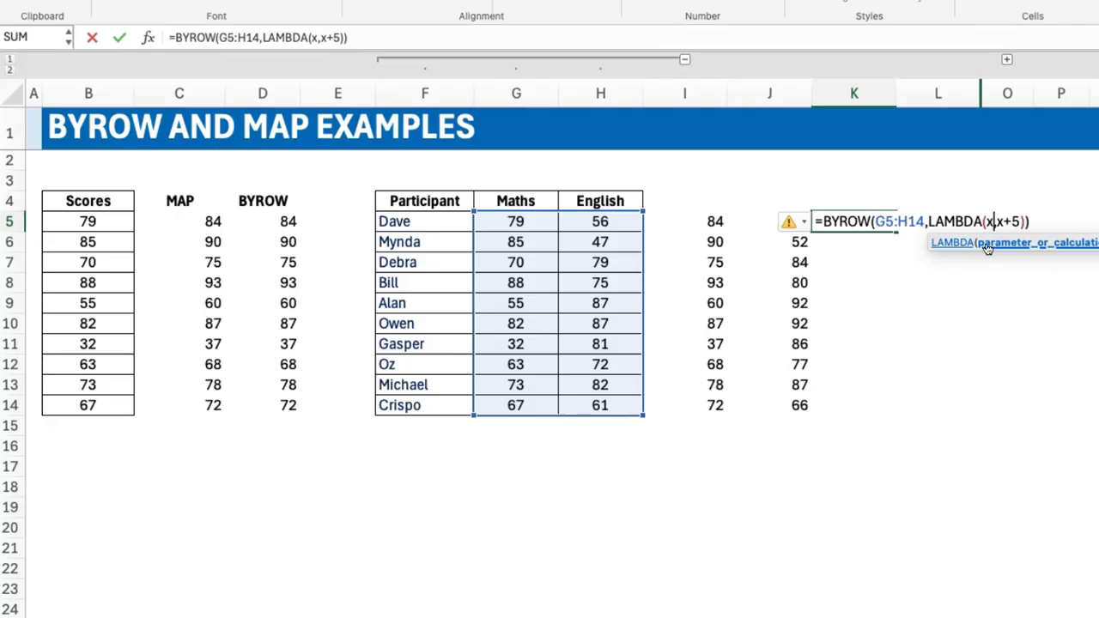
key(Return)
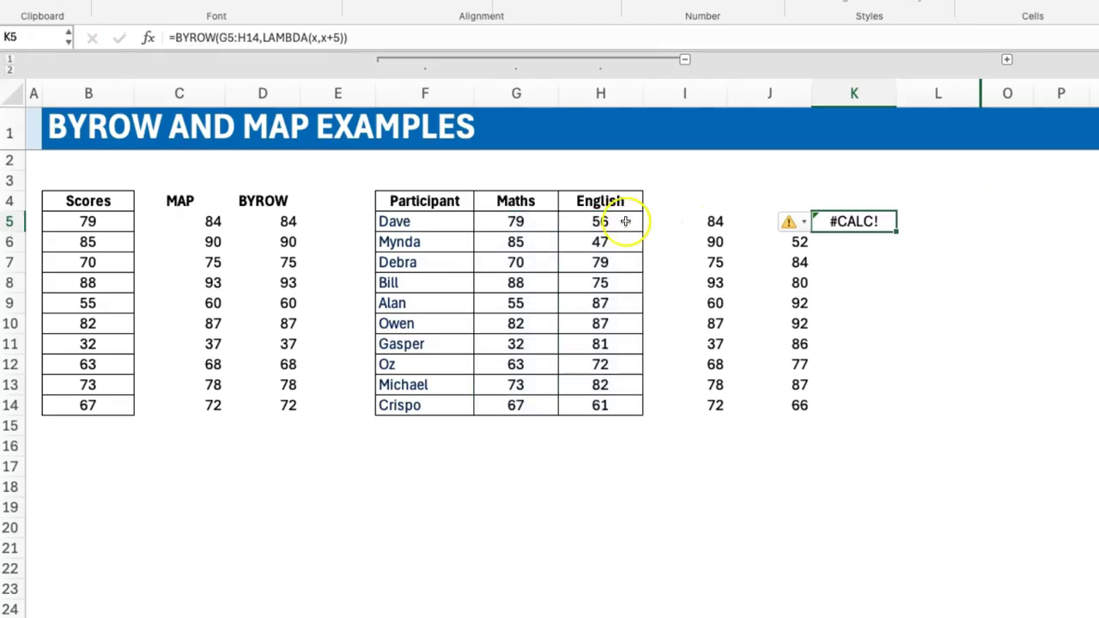
drag(518, 220, 584, 222)
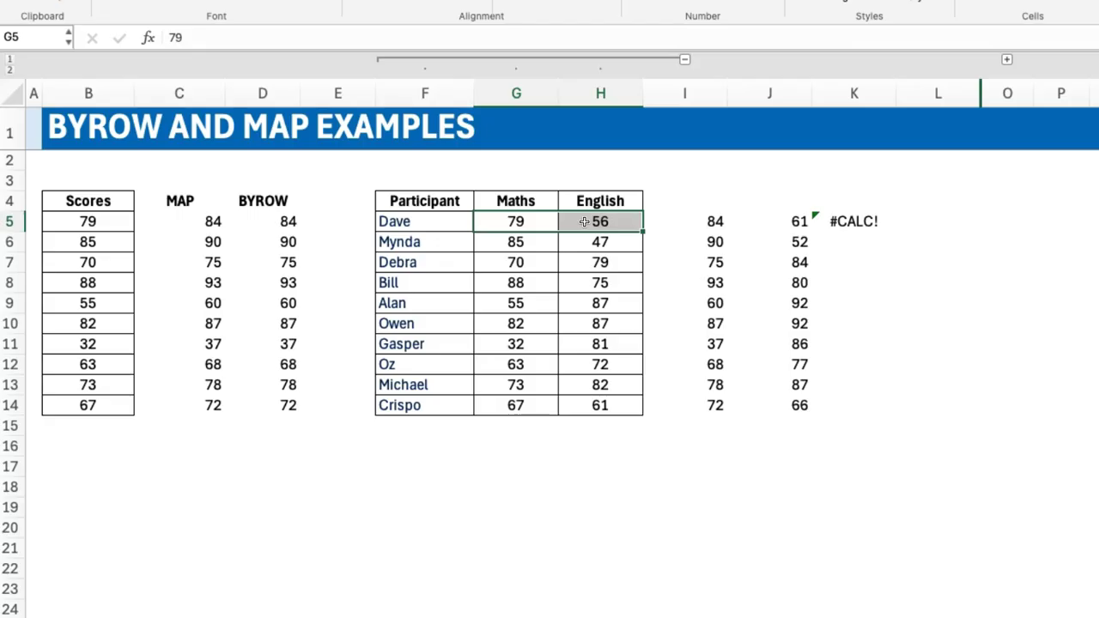
drag(700, 222, 761, 221)
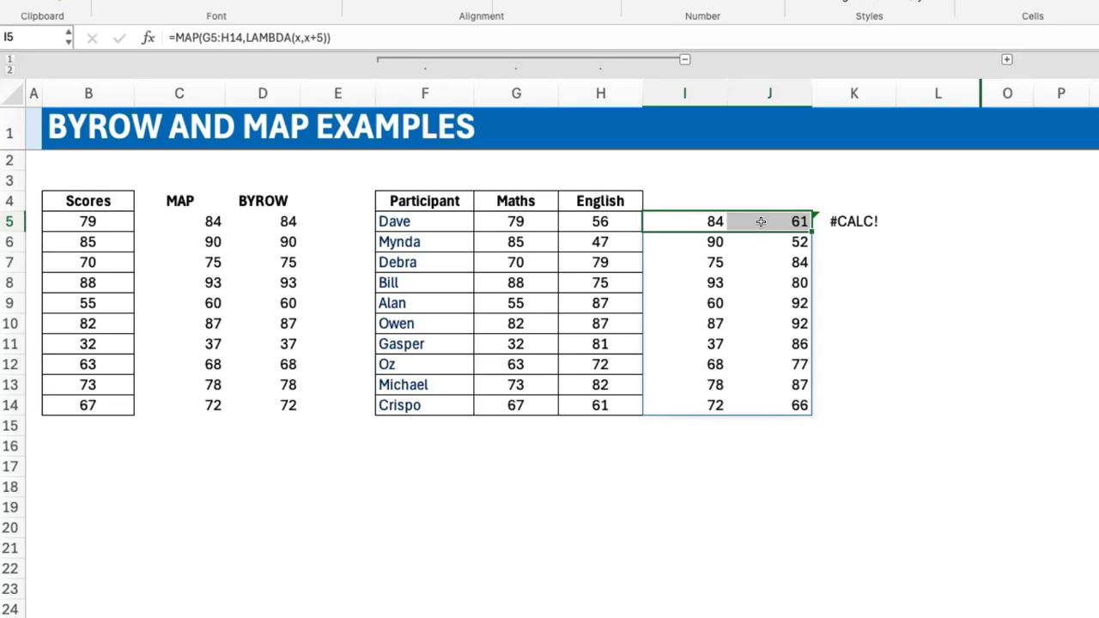
click(716, 222)
click(765, 221)
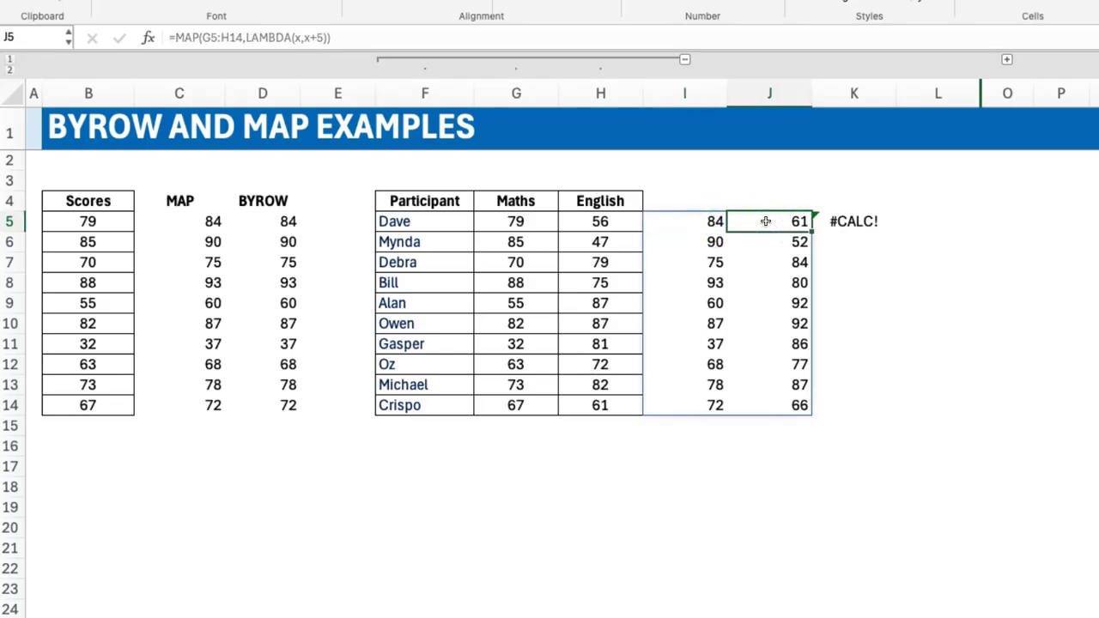
click(853, 222)
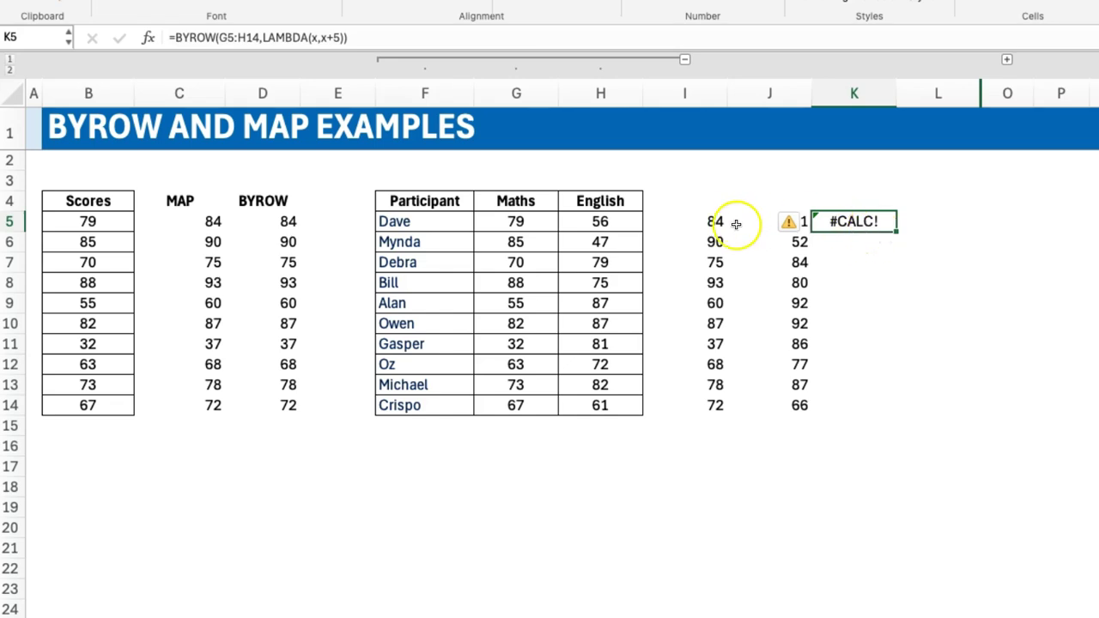
mouse_move(712, 220)
mouse_down()
mouse_move(758, 220)
mouse_move(728, 222)
mouse_up()
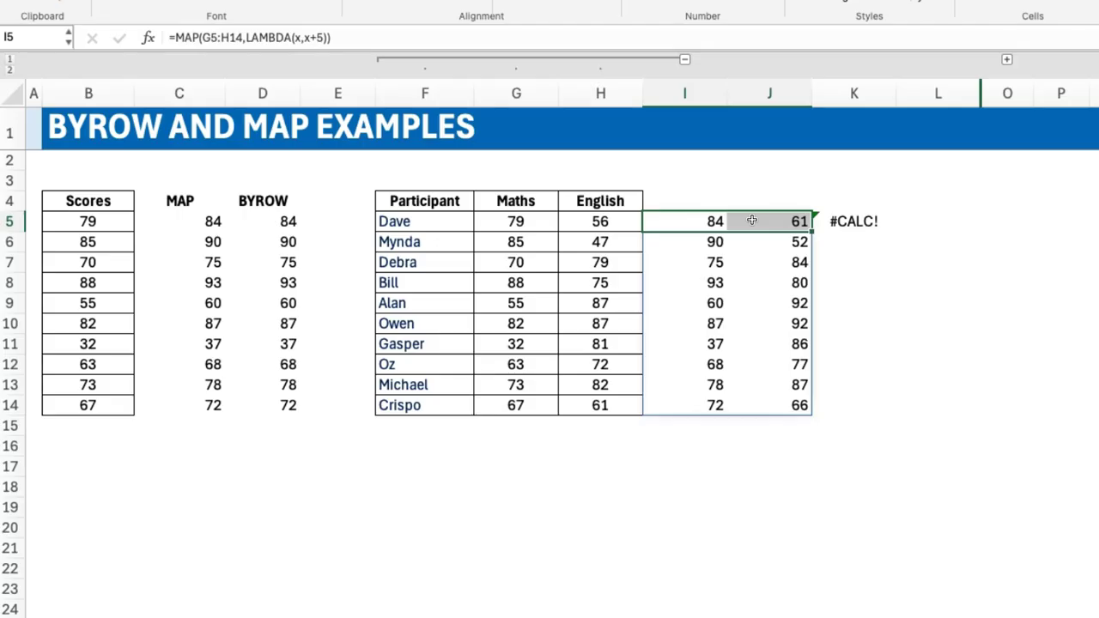
- Try to wrap x+5 in SUM in the K5 BYROW formula and ignore the cell's Nested Arrays error
click(864, 221)
double_click(861, 221)
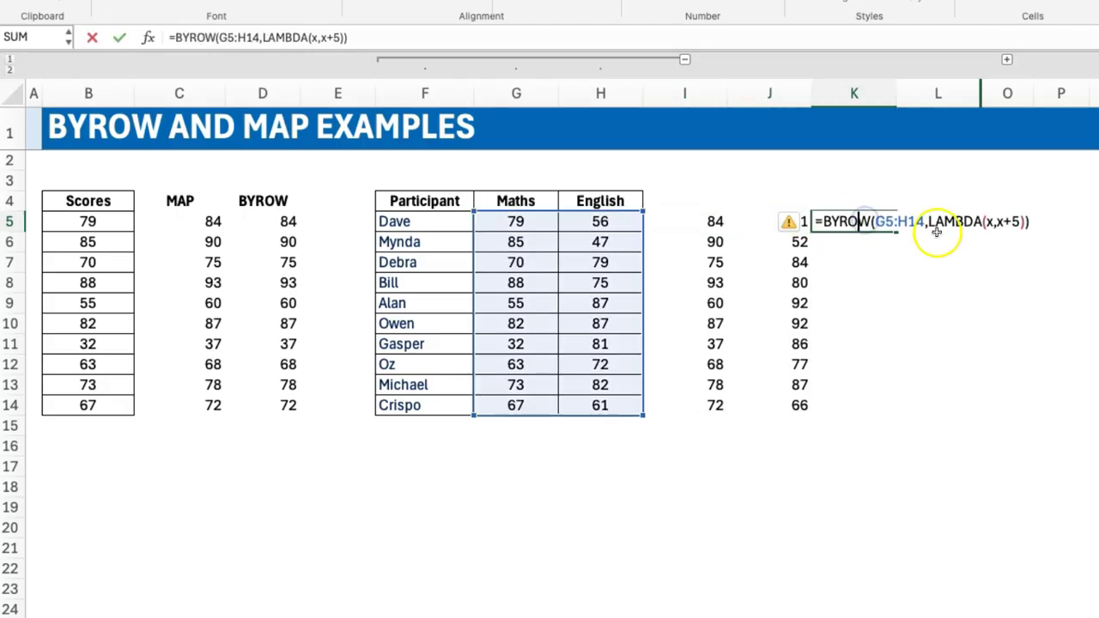
click(993, 221)
text(s)
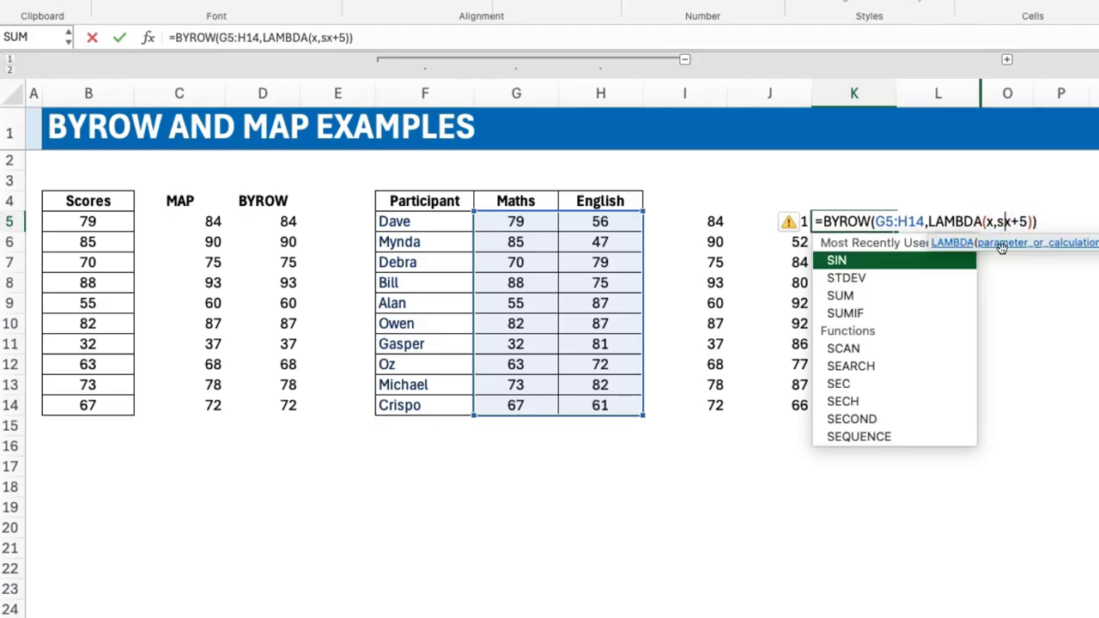
text(u)
key(Tab)
click(1074, 221)
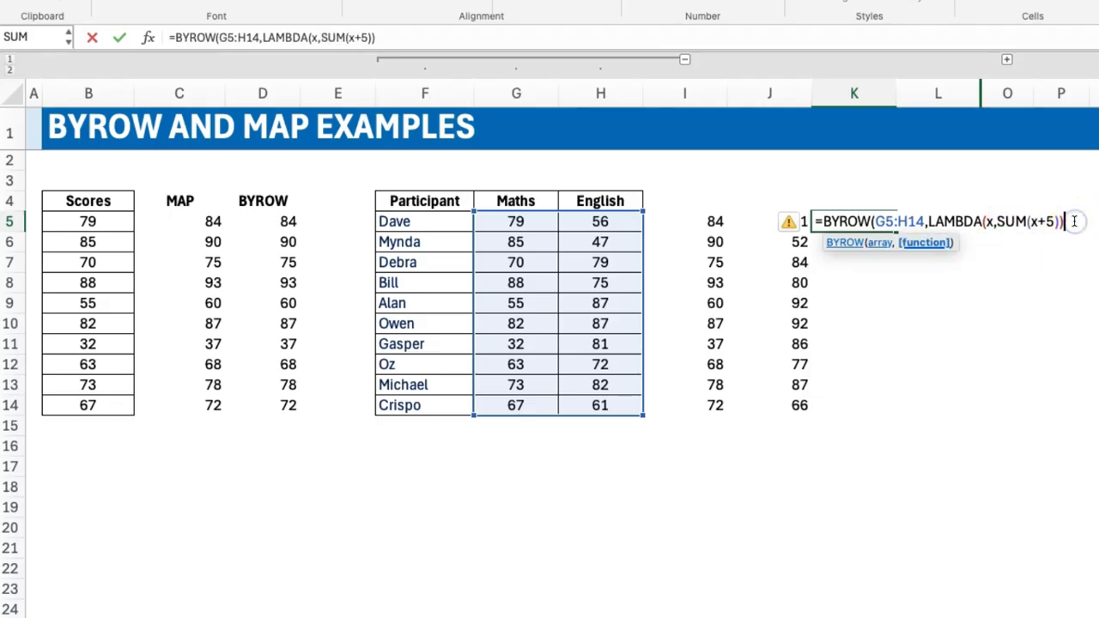
text())
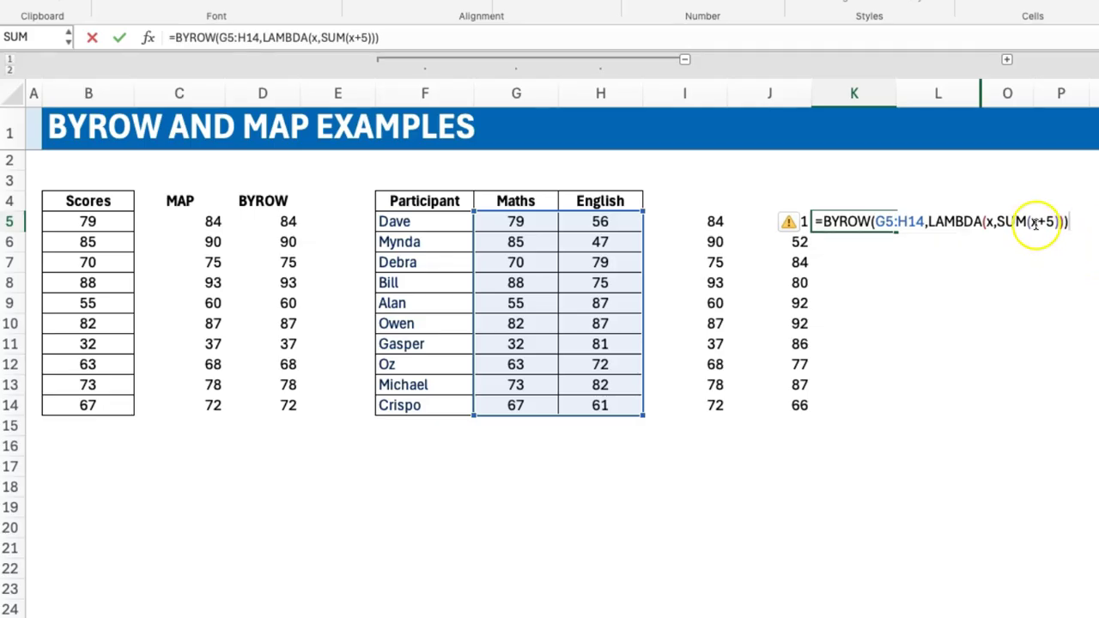
click(804, 222)
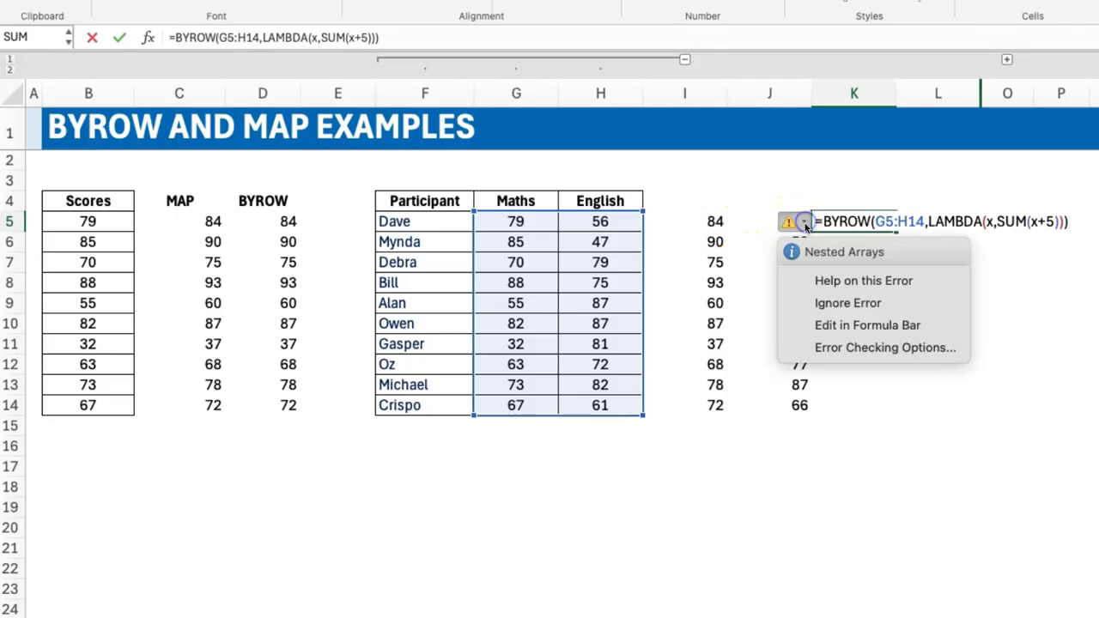
click(846, 304)
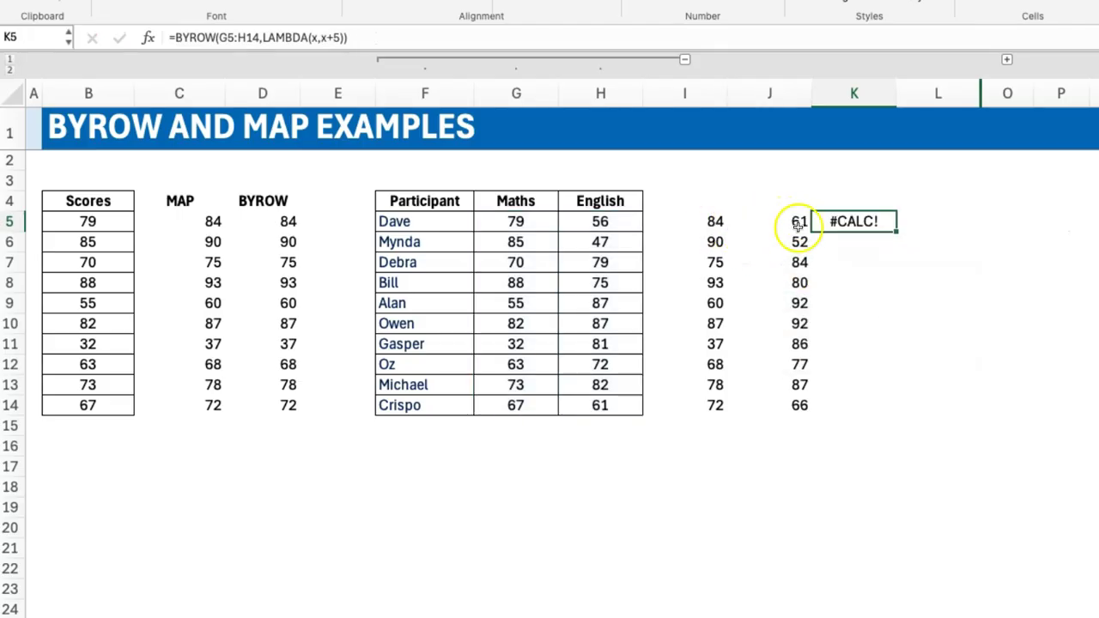
- Wrap x+5 in SUM in K5, giving =BYROW(G5:H14,LAMBDA(x,SUM(x+5))), and compare it with the MAP results in I5:J5
double_click(874, 221)
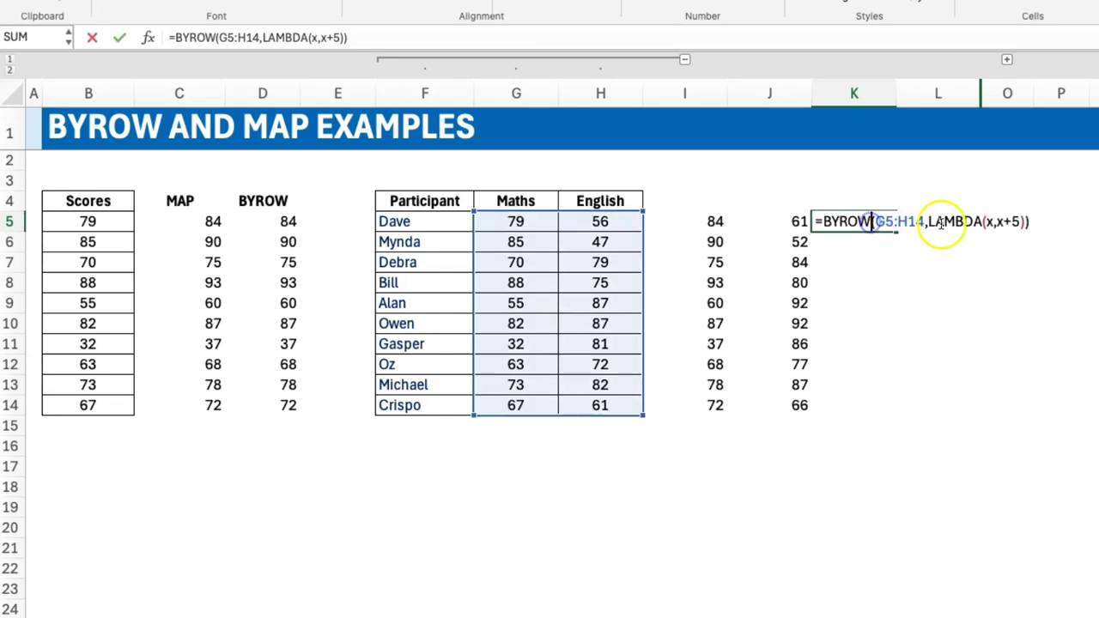
click(996, 222)
text(sum)
key(Tab)
click(1078, 221)
text())
key(Return)
key(Up)
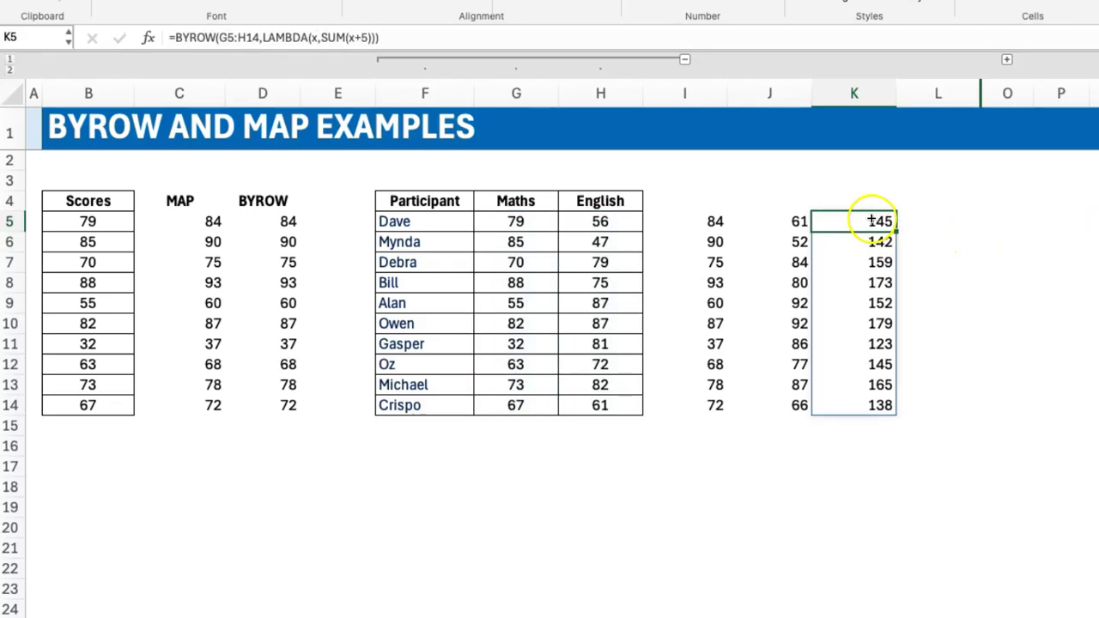
drag(743, 221, 790, 221)
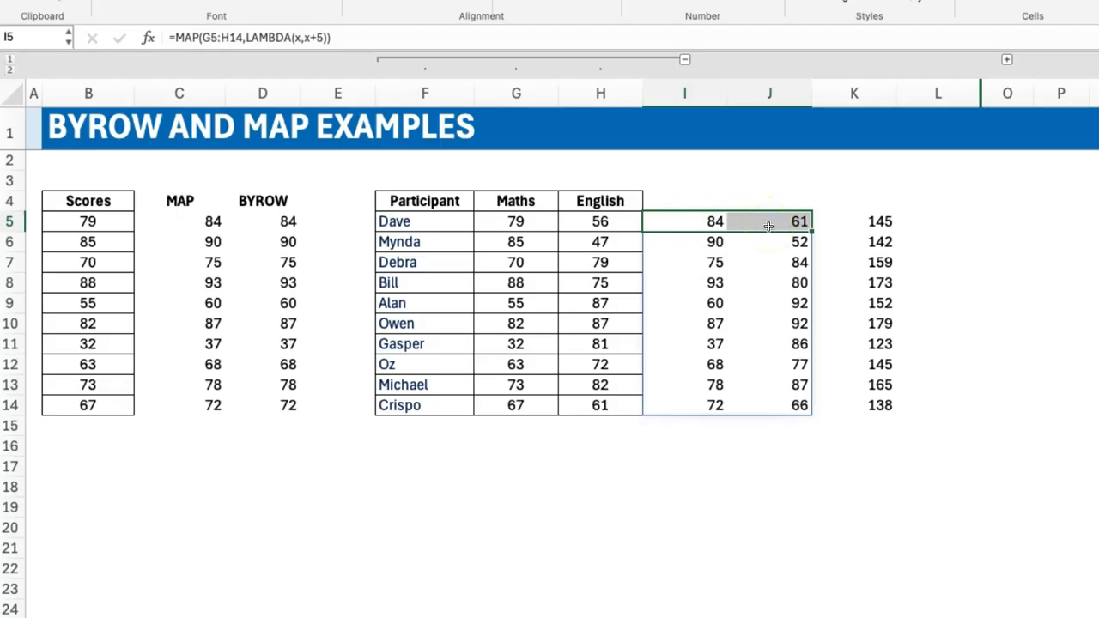
- Replace SUM with ARRAYTOTEXT in the K5 formula, giving =BYROW(G5:H14,LAMBDA(x,ARRAYTOTEXT(x+5)))
click(873, 222)
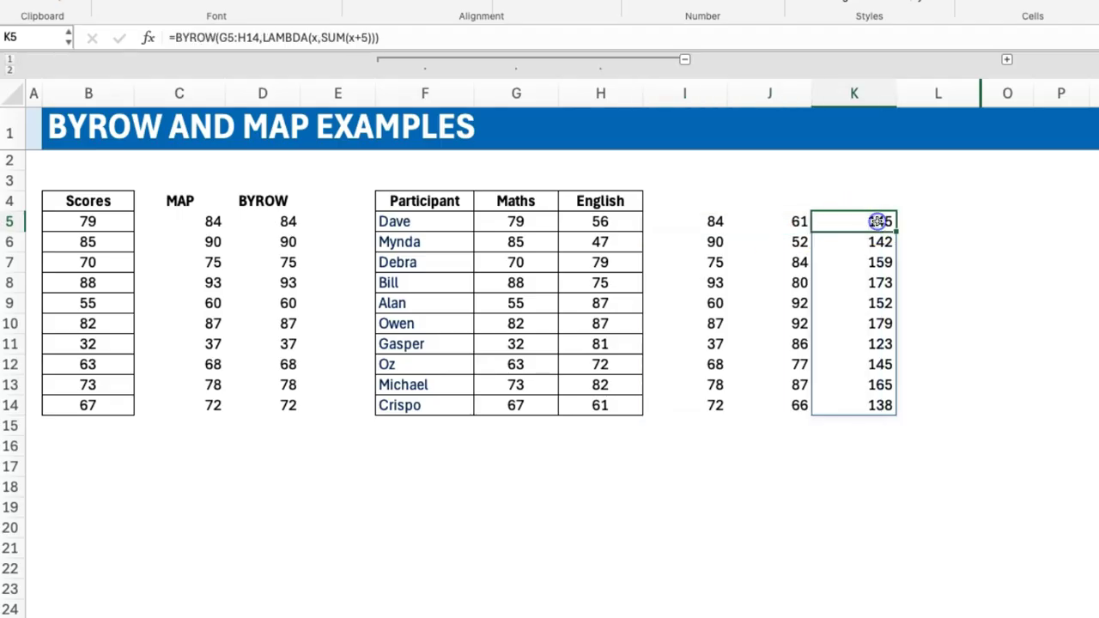
click(344, 38)
key(BackSpace)
key(BackSpace)
key(BackSpace)
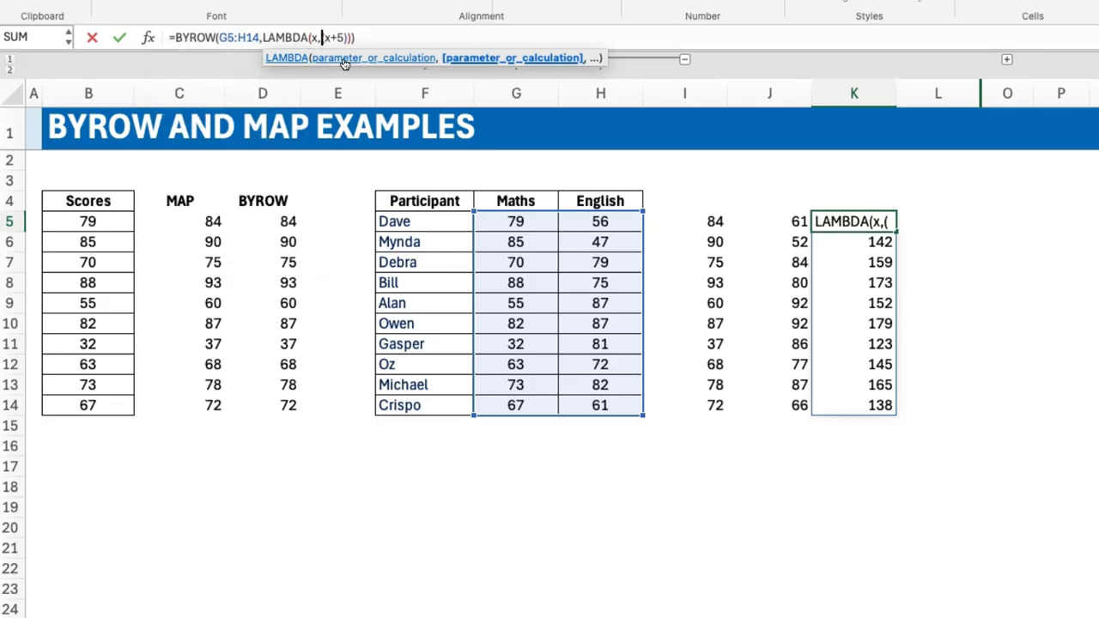
text(arraytp)
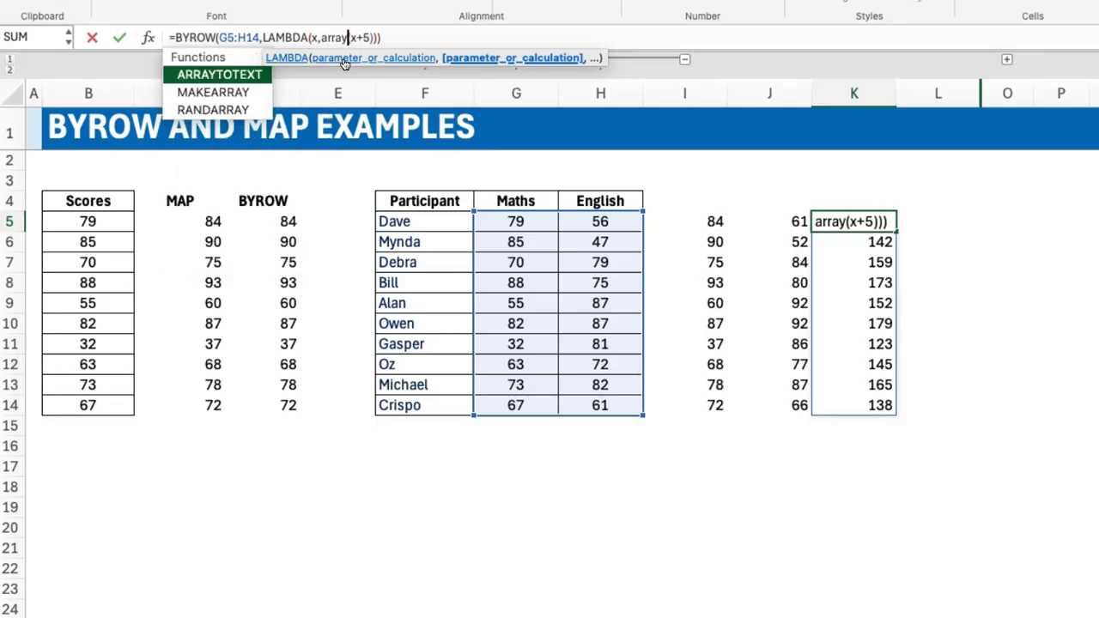
key(BackSpace)
text(otext)
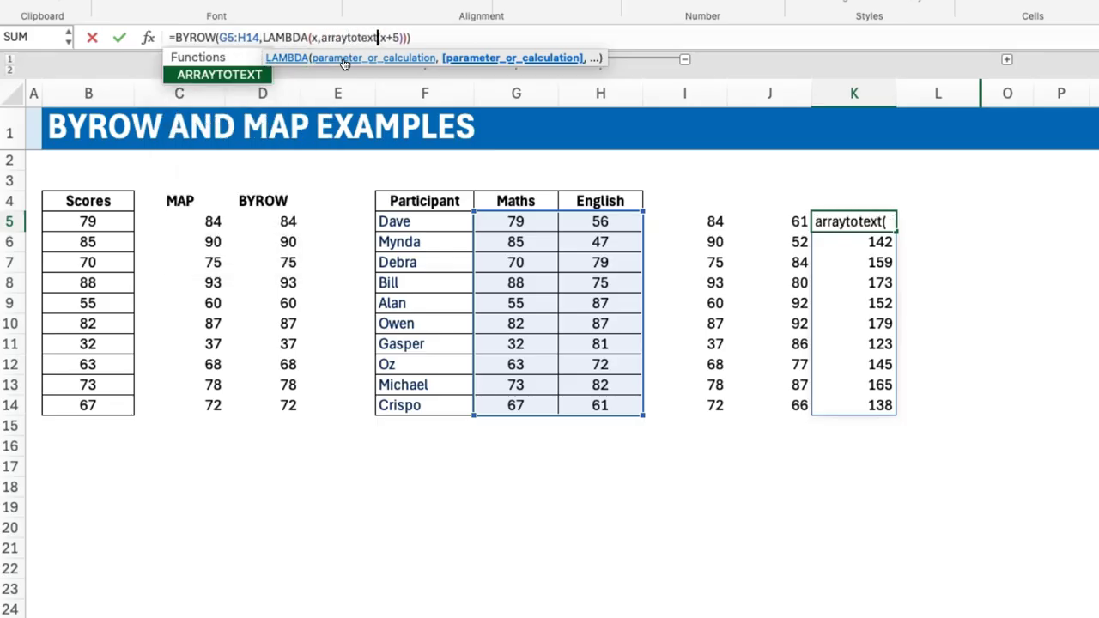
click(439, 38)
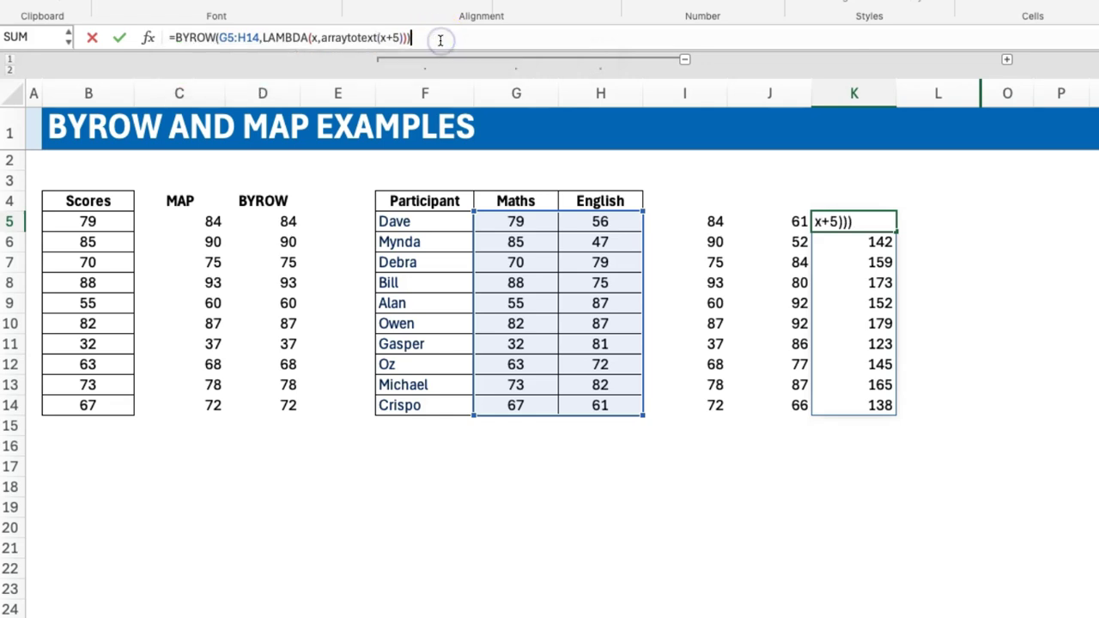
key(ctrl+Return)
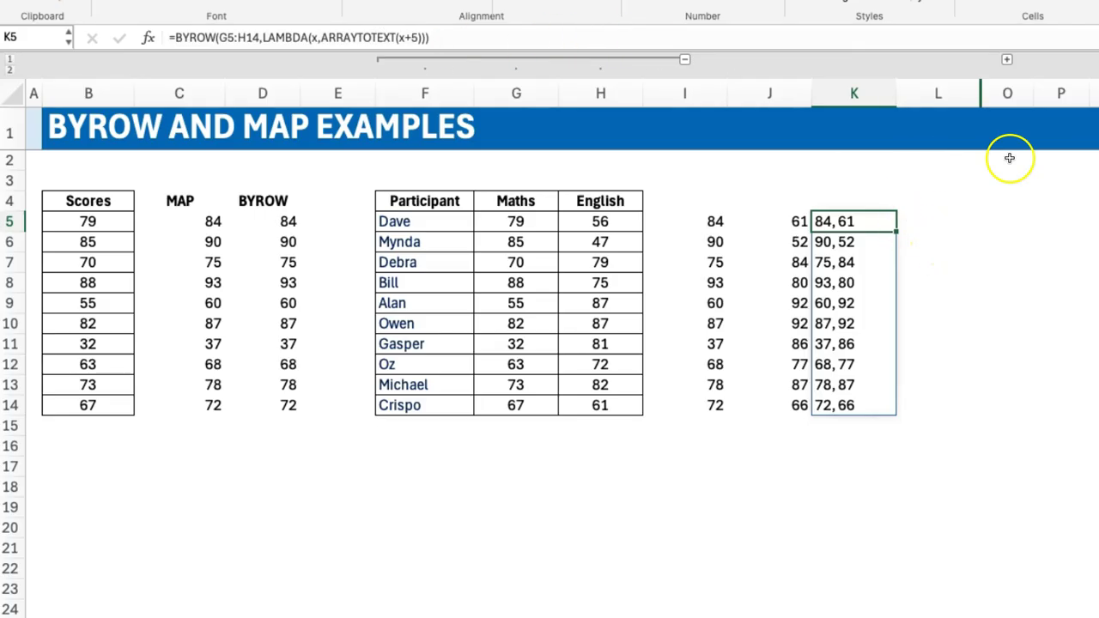
- Expand the grouped columns M:N and start N5's Sum formula as =MAP(M5:M17,LAMBDA(x,TEXTSPLIT(x,", ")
click(1009, 60)
click(779, 224)
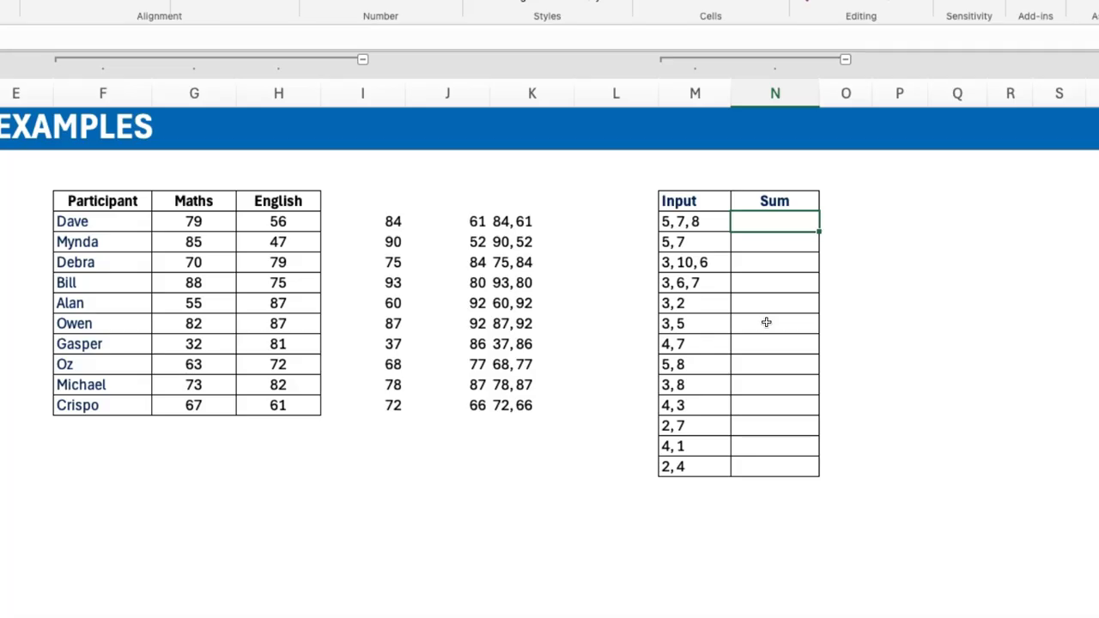
text(=map)
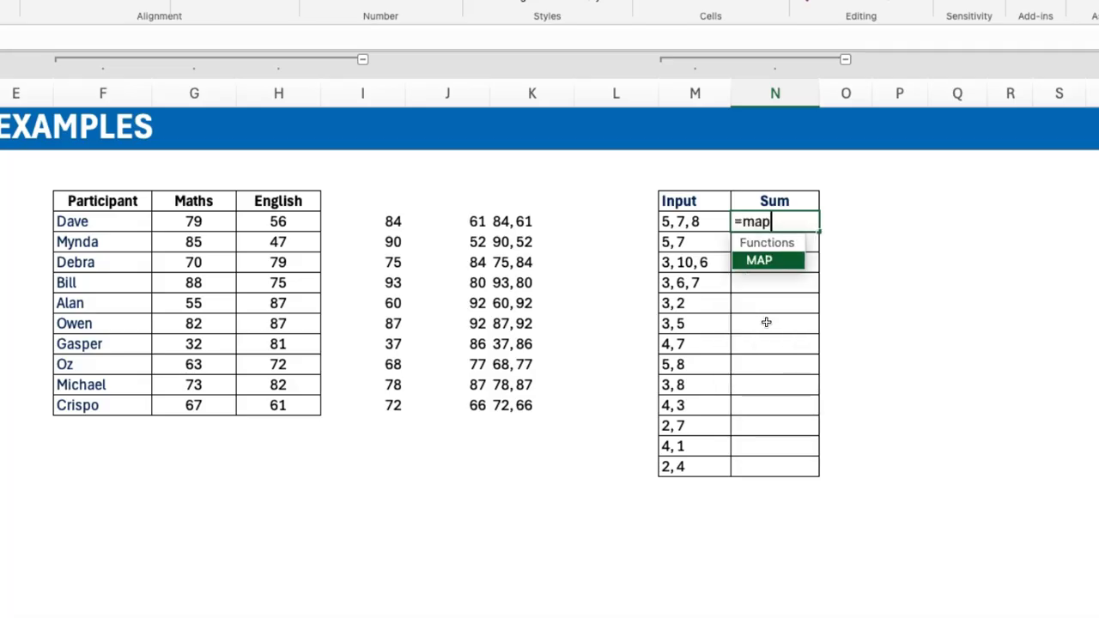
key(Tab)
key(ctrl+shift+Down)
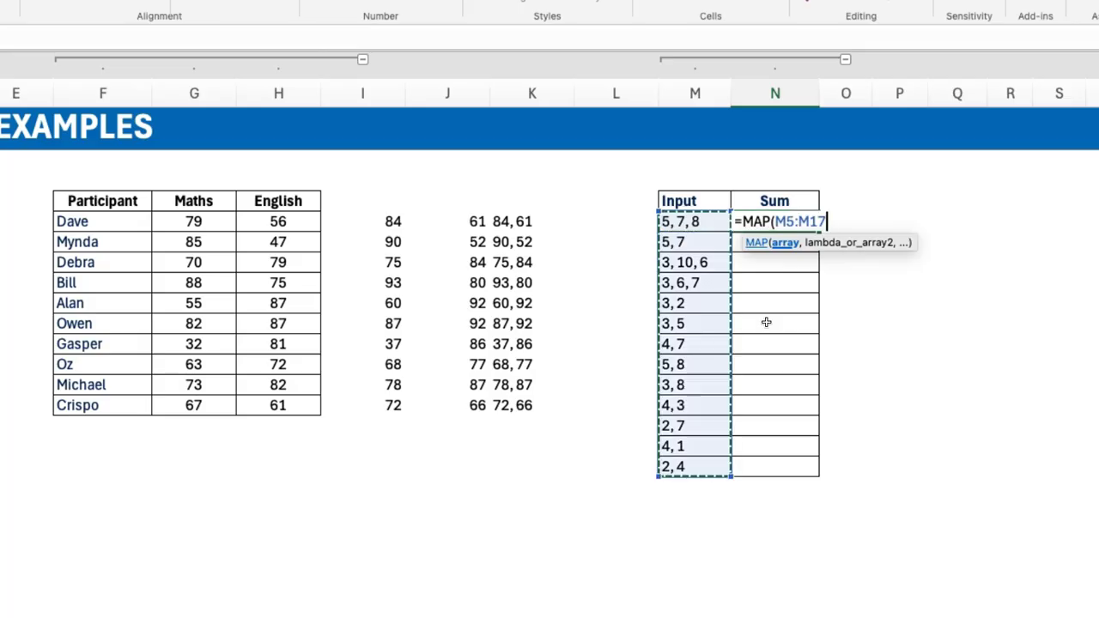
text(,lambd)
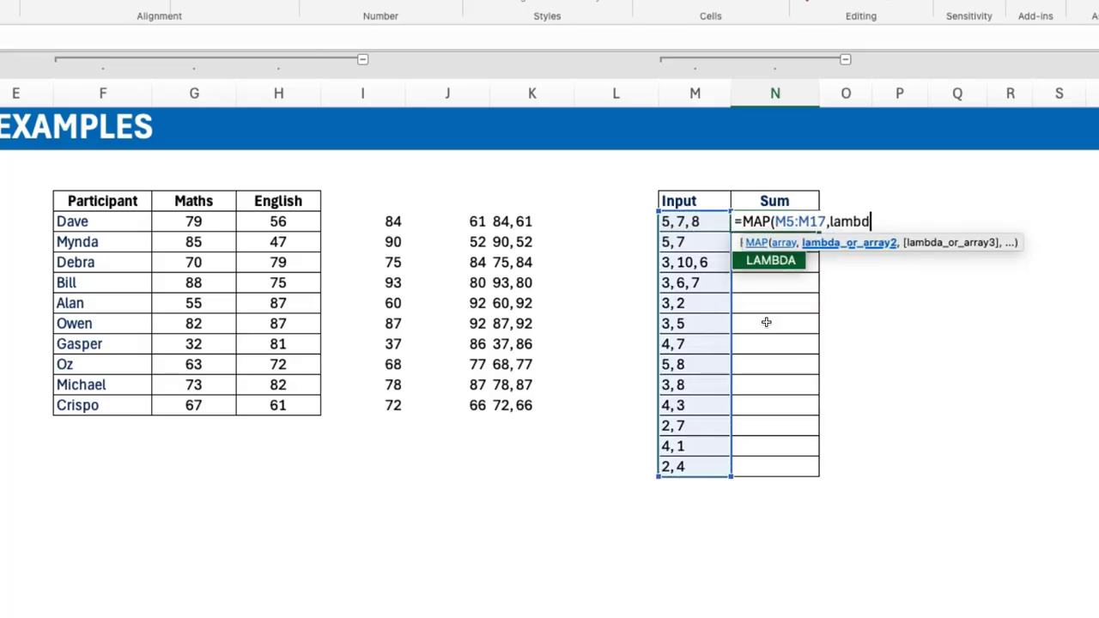
key(Tab)
text(x,)
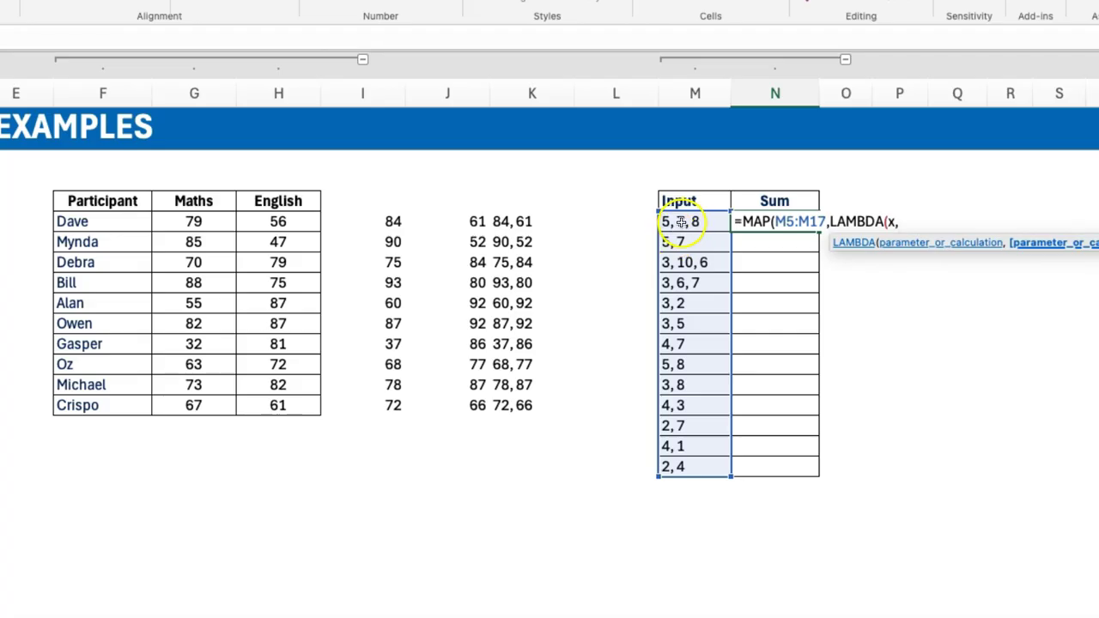
text(textsplit)
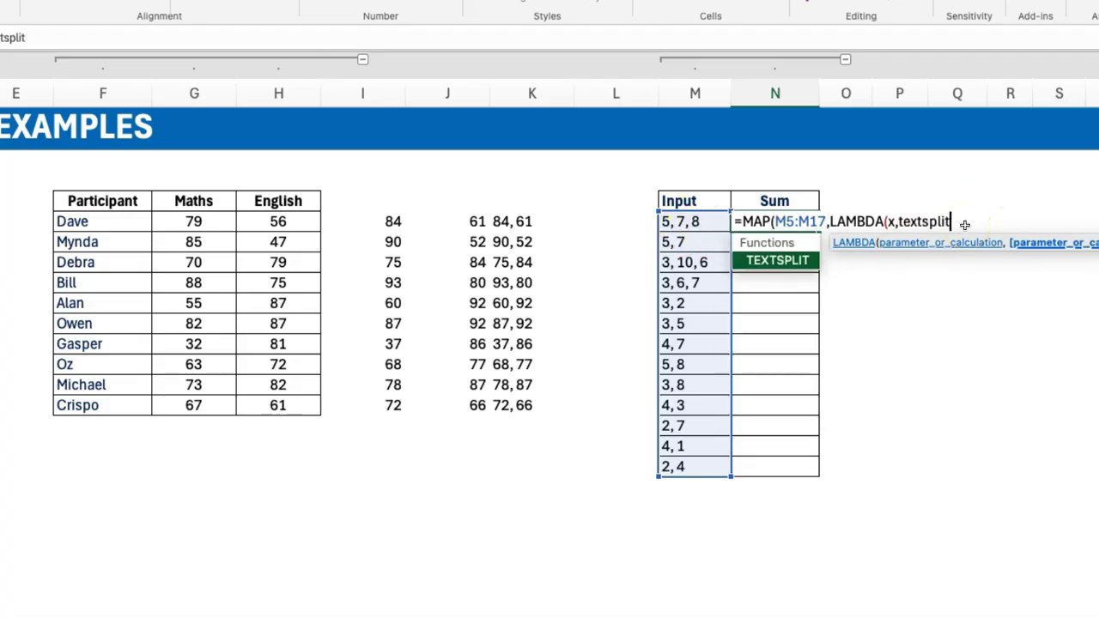
key(Tab)
text(x,",)
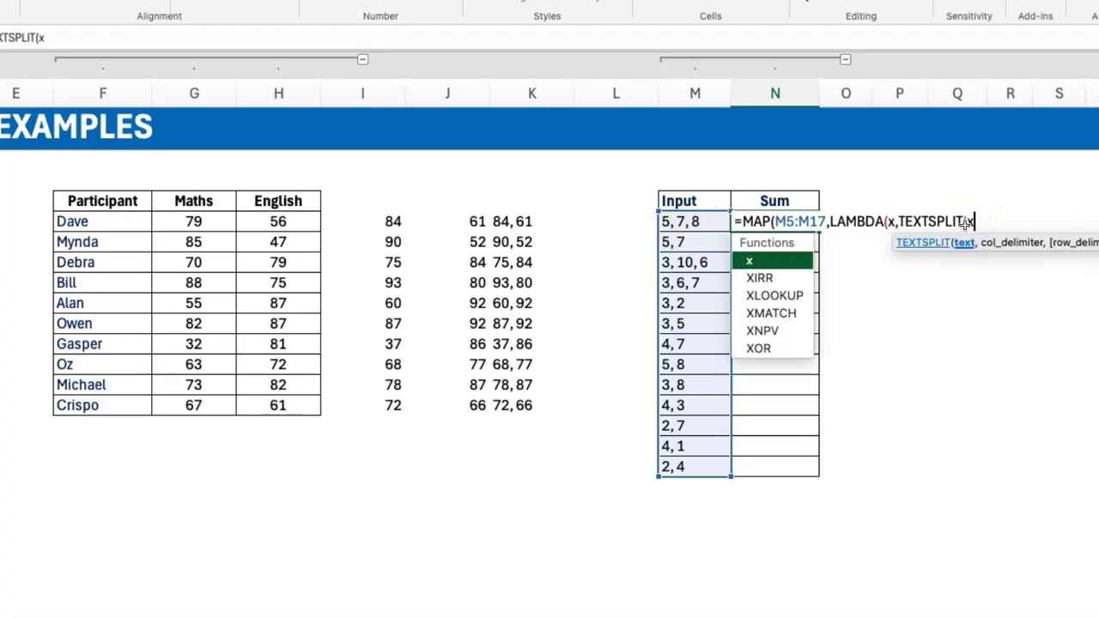
text( "))
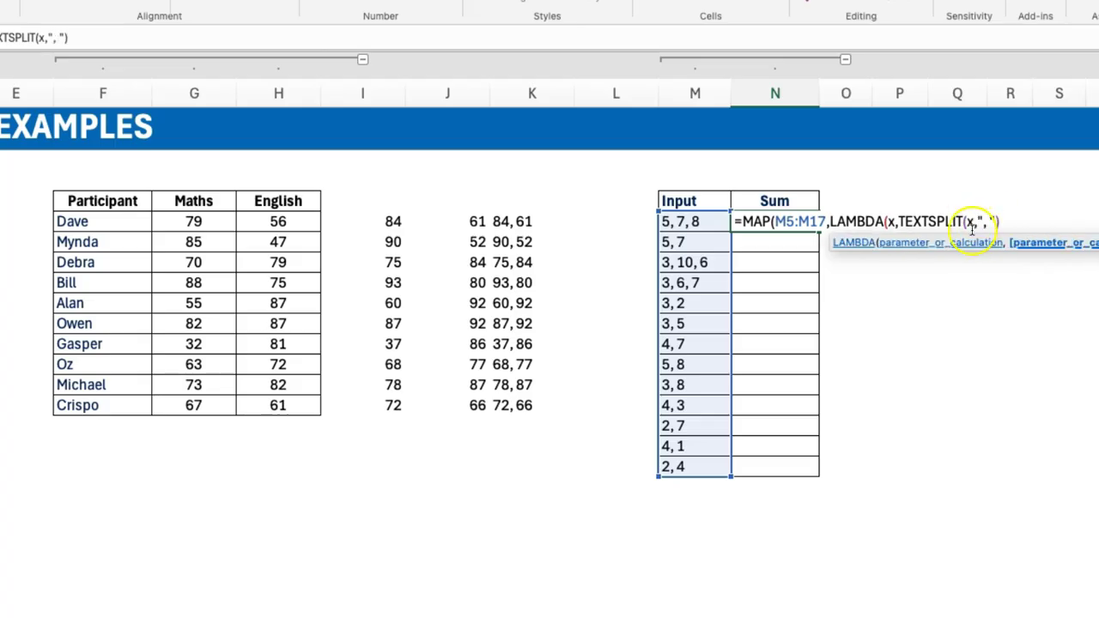
- Wrap TEXTSPLIT in SUM and complete the N5 formula as =MAP(M5:M17,LAMBDA(x,SUM(TEXTSPLIT(x,", "))))
click(896, 221)
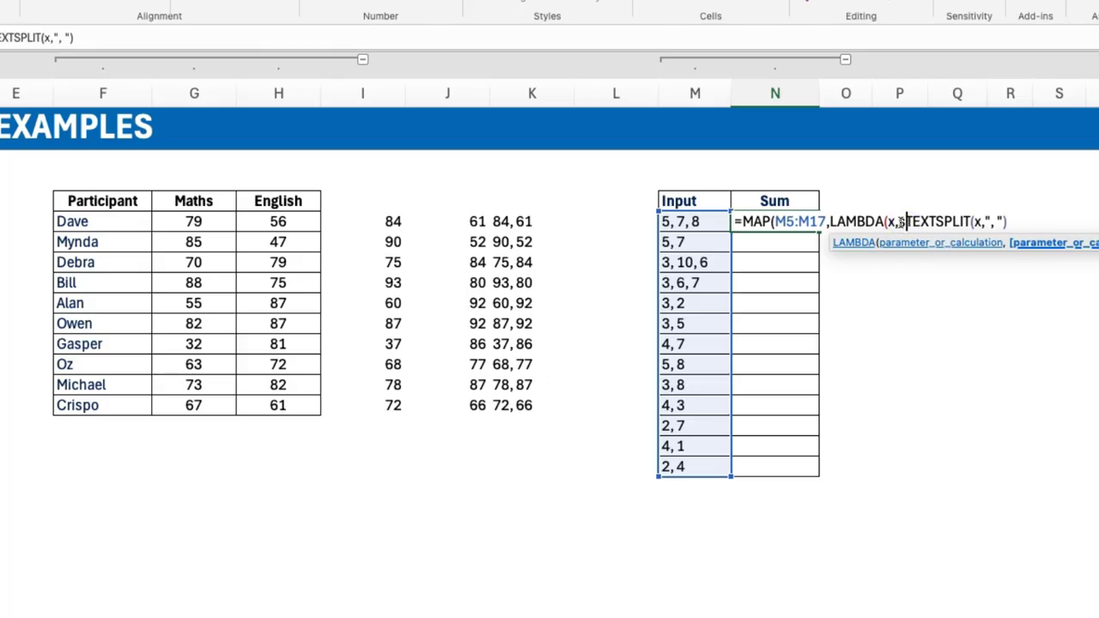
text(SUM()
click(1042, 221)
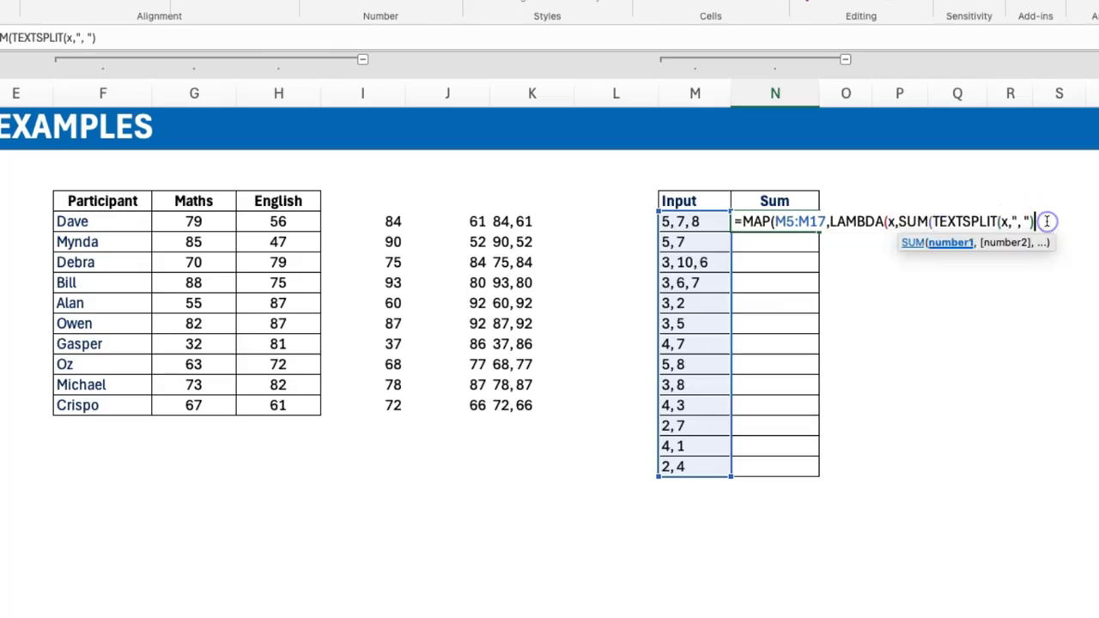
text()))
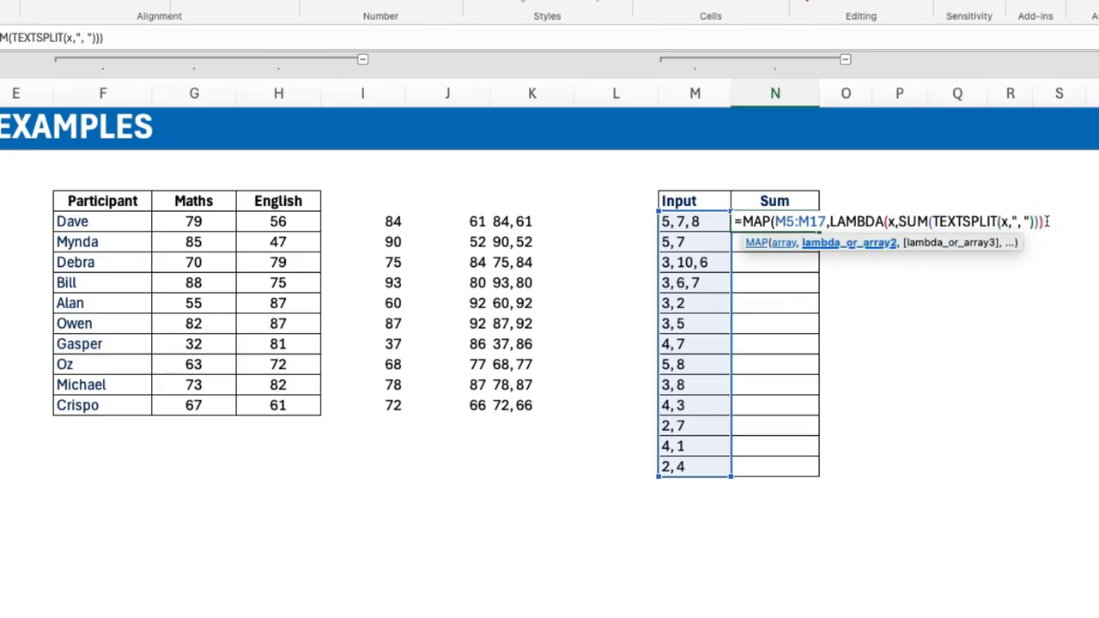
text())
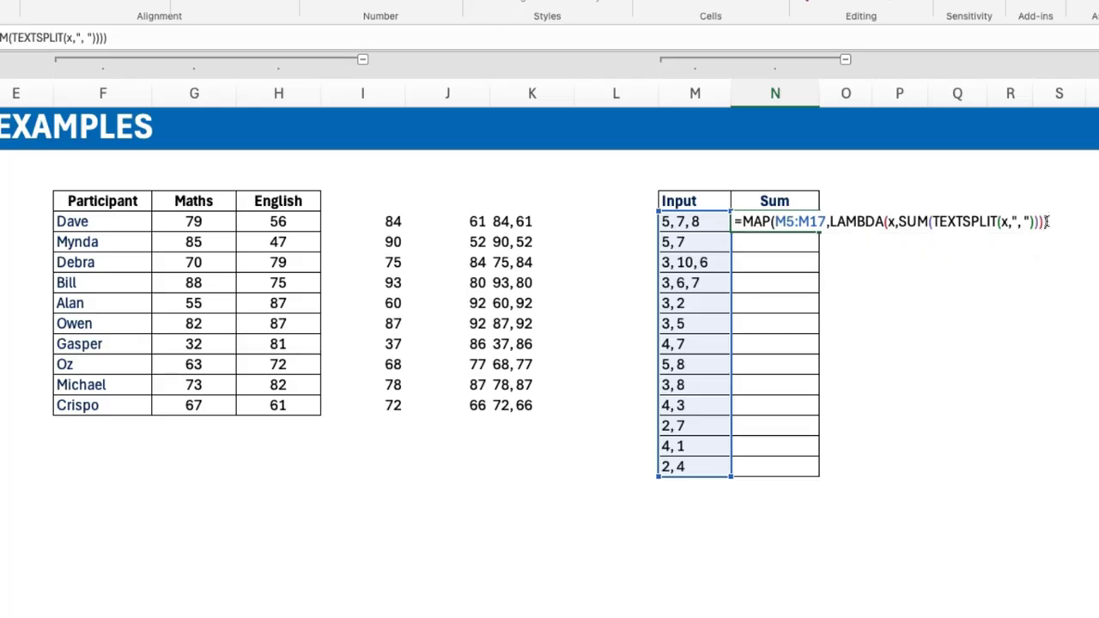
key(Return)
key(Up)
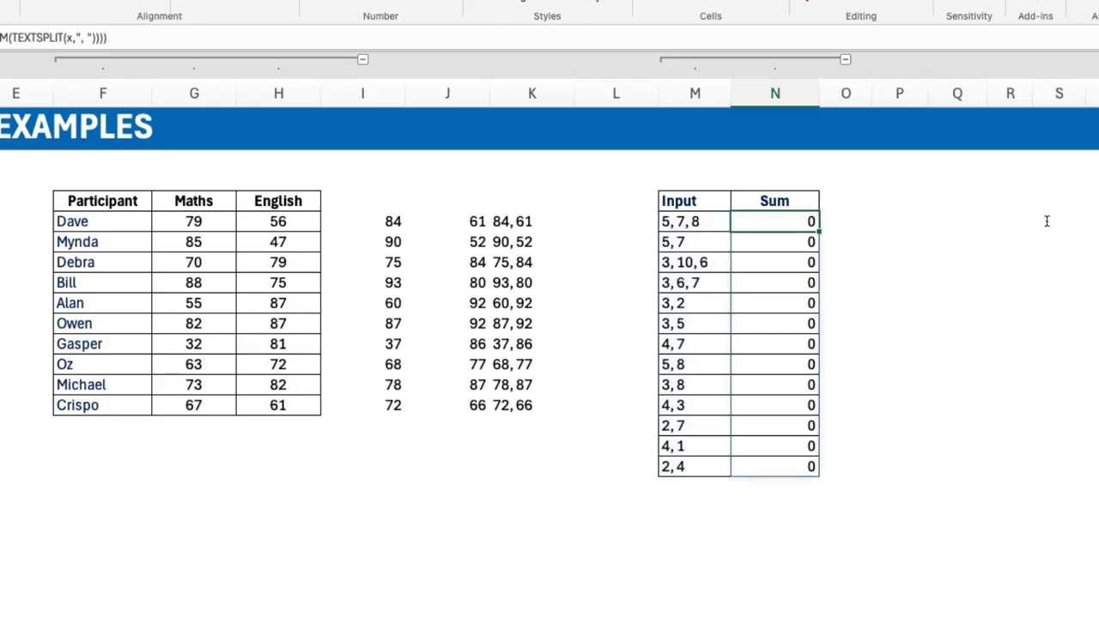
- Add 0+ before TEXTSPLIT in N5 to convert the split text to numbers, giving =MAP(M5:M17,LAMBDA(x,SUM(0+TEXTSPLIT(x,", "))))
double_click(802, 220)
click(933, 221)
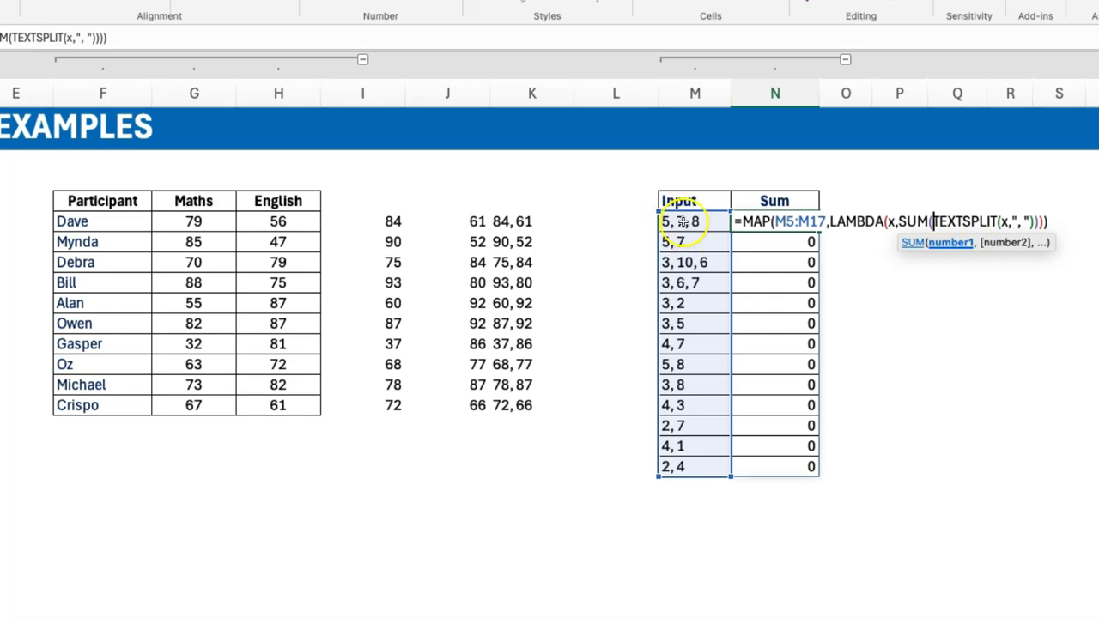
text(0+)
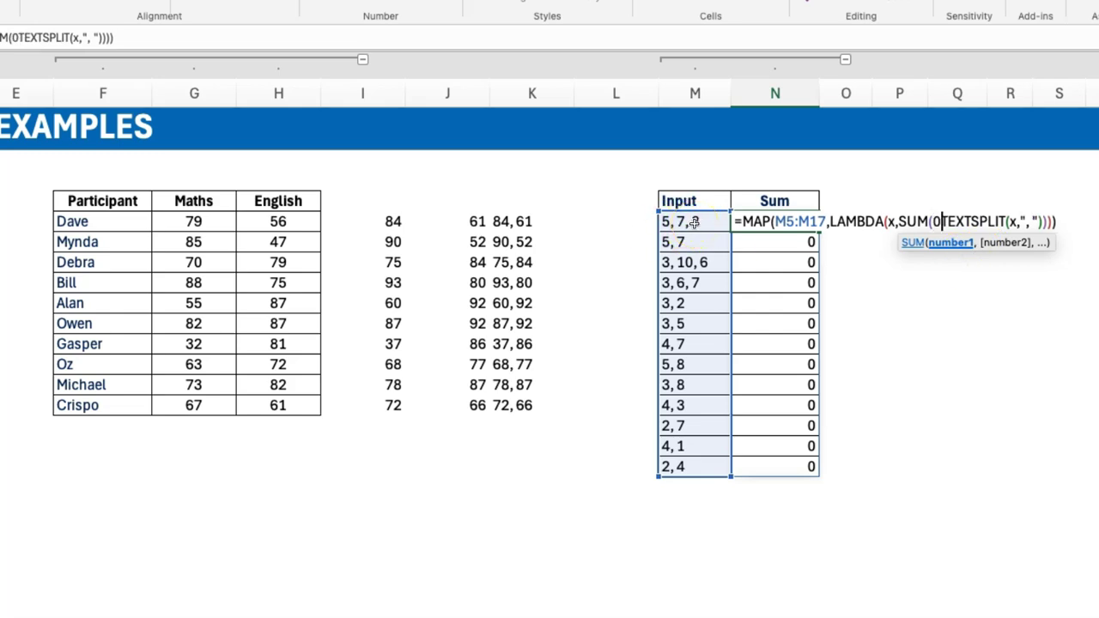
key(Return)
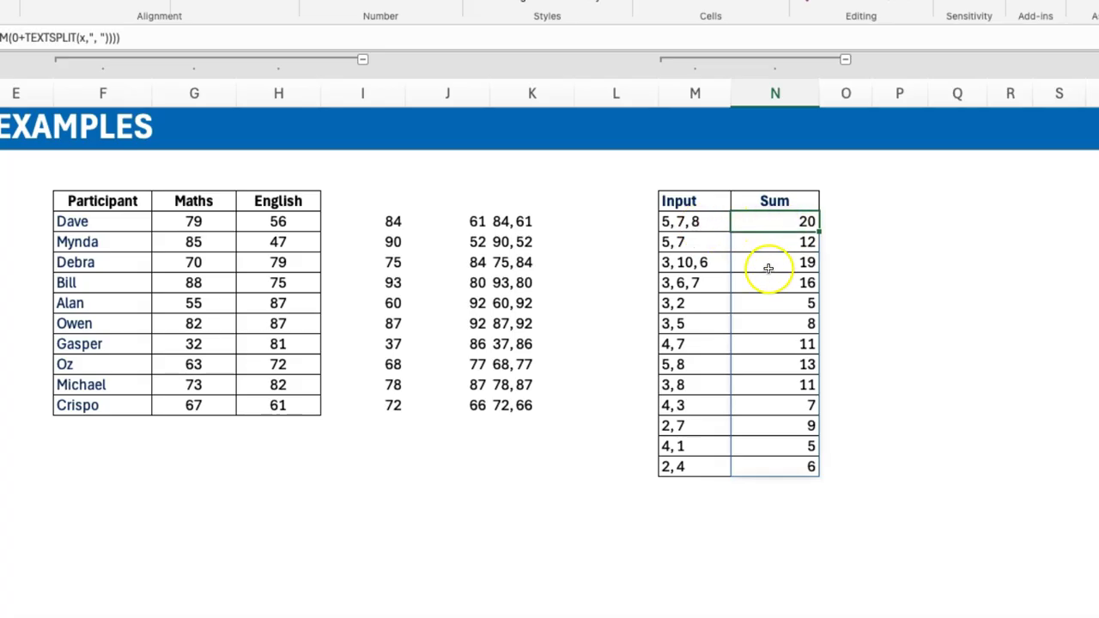
- Change the function in N5 from MAP to BYROW, giving =BYROW(M5:M17,LAMBDA(x,SUM(0+TEXTSPLIT(x,", "))))
double_click(792, 223)
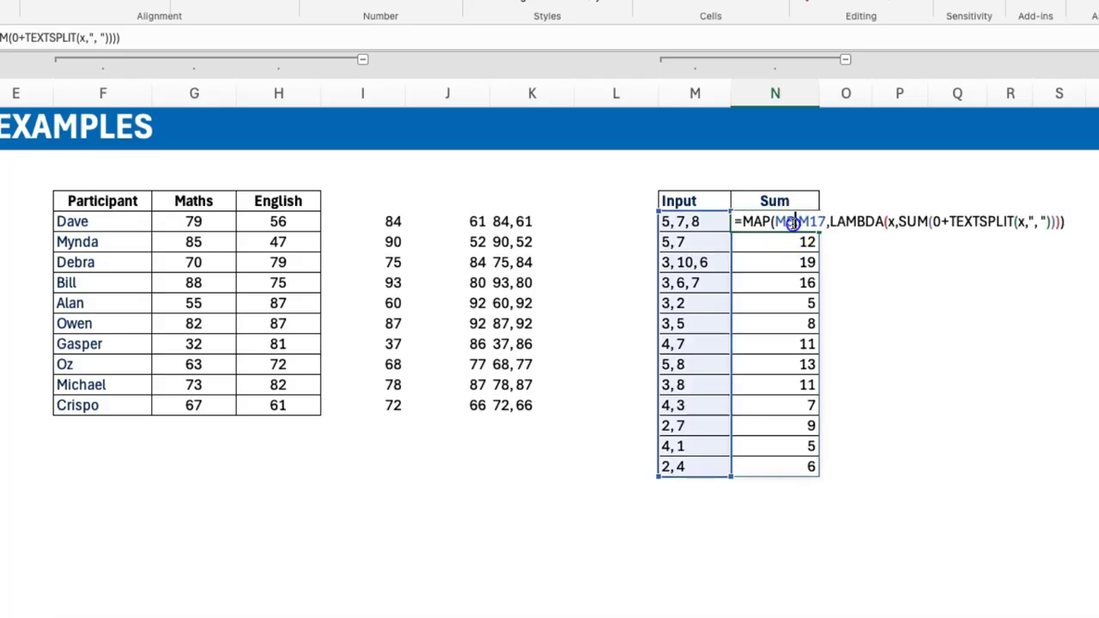
click(771, 221)
key(BackSpace)
key(BackSpace)
key(BackSpace)
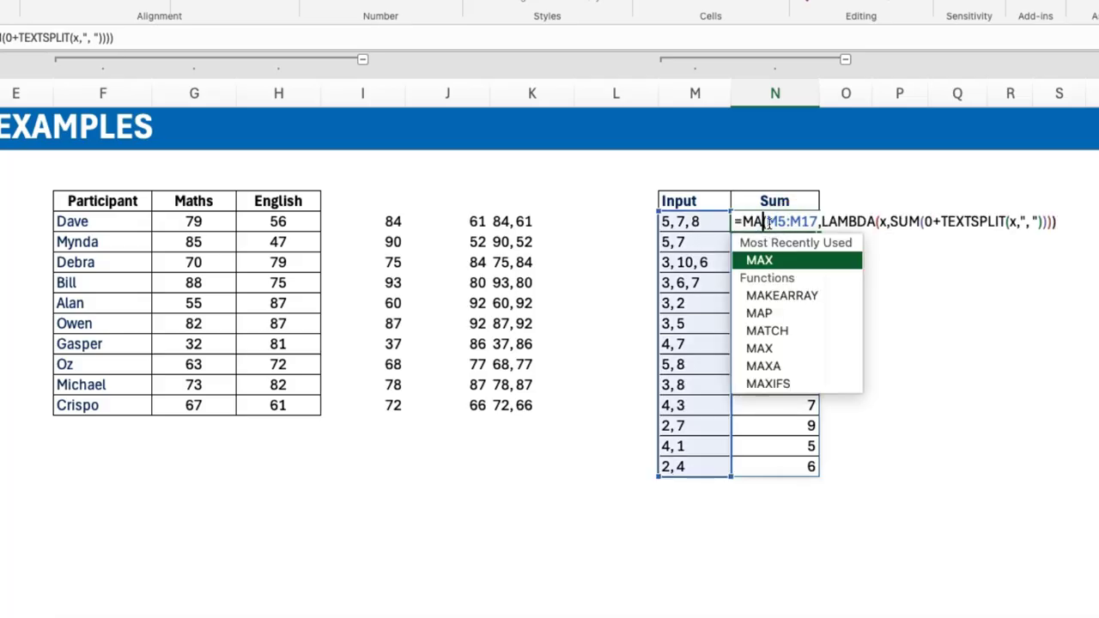
text(Byrow)
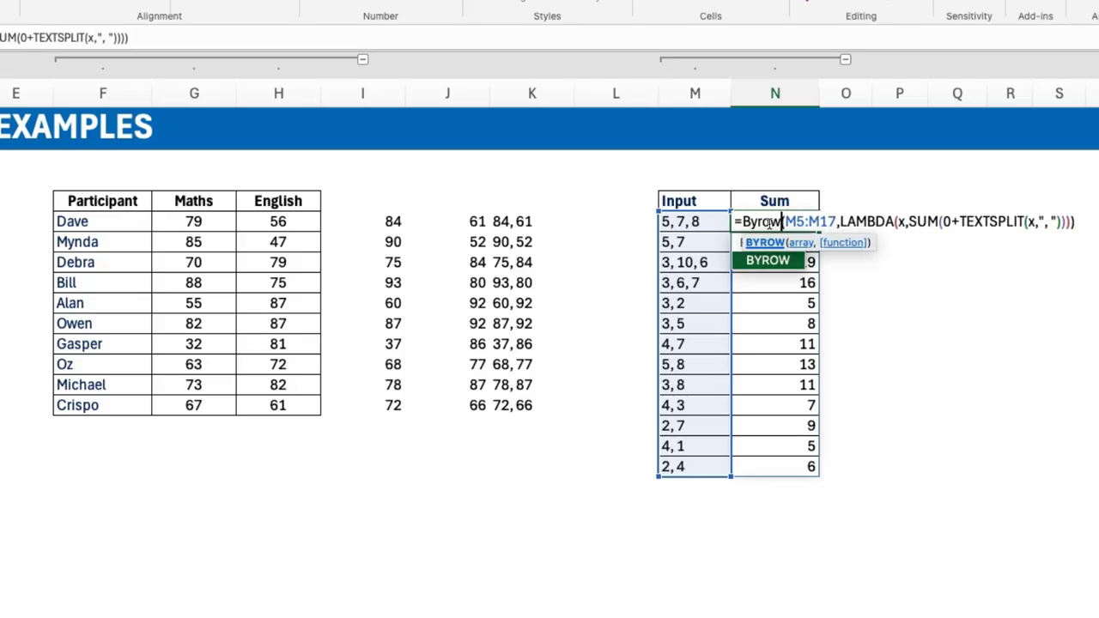
key(Return)
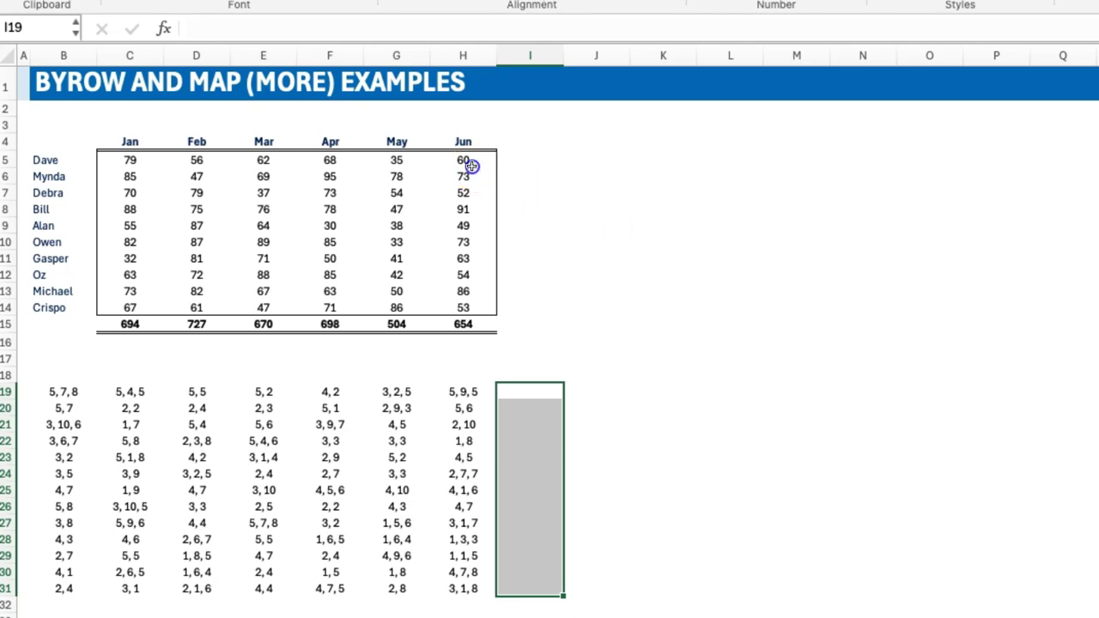
- On the BYROW and MAP (More) Examples sheet, examine the monthly scores in C5:H14 and the empty output area I5:N14 beside them
click(468, 163)
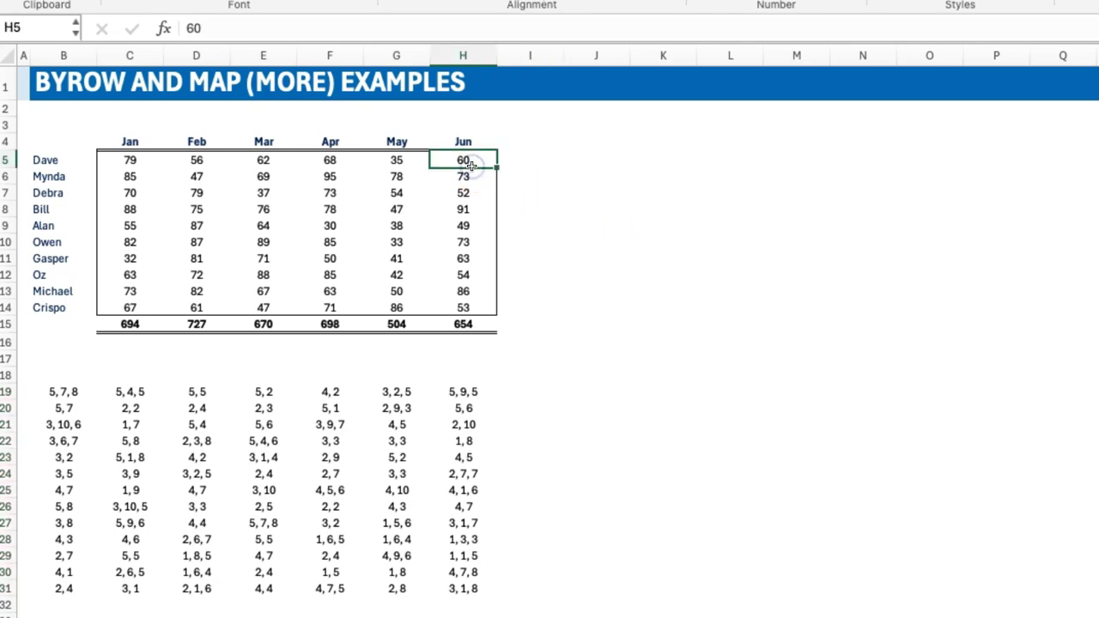
click(225, 174)
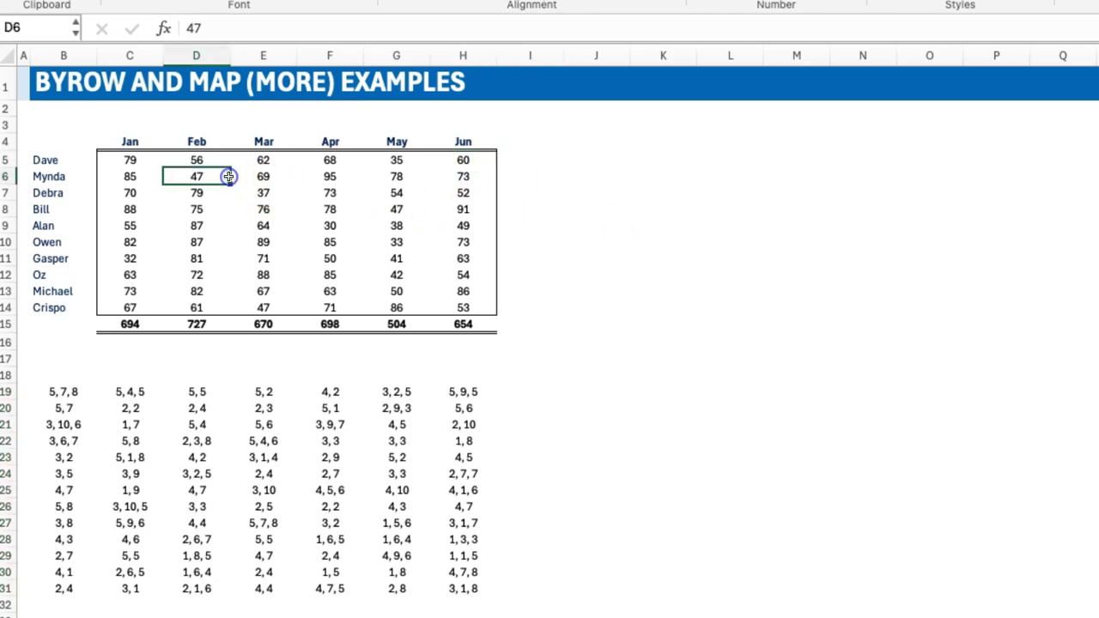
click(154, 161)
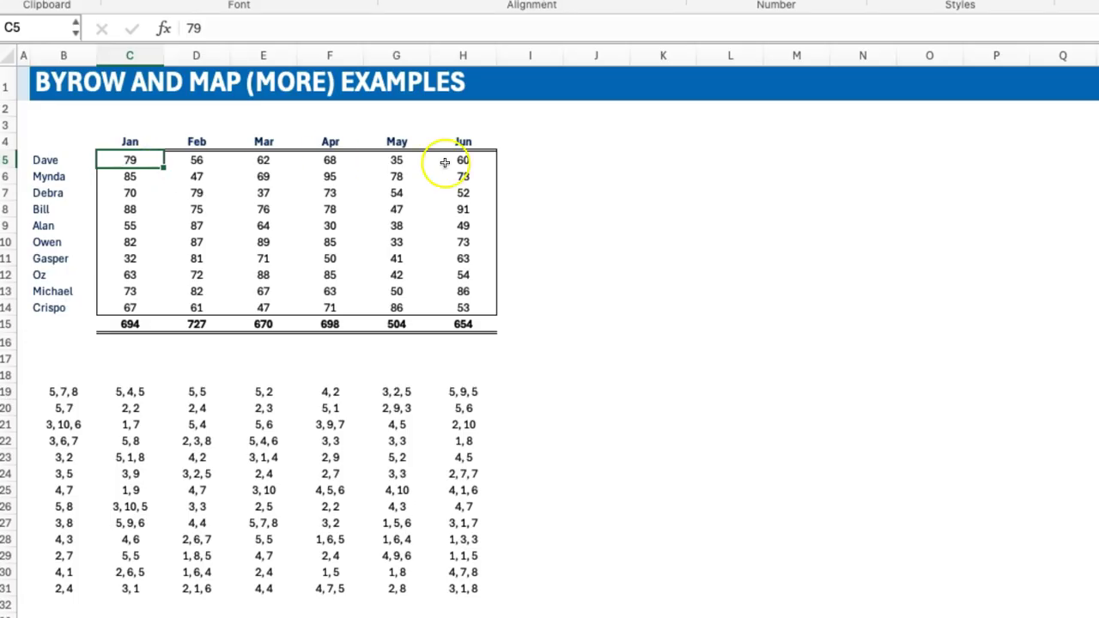
click(514, 160)
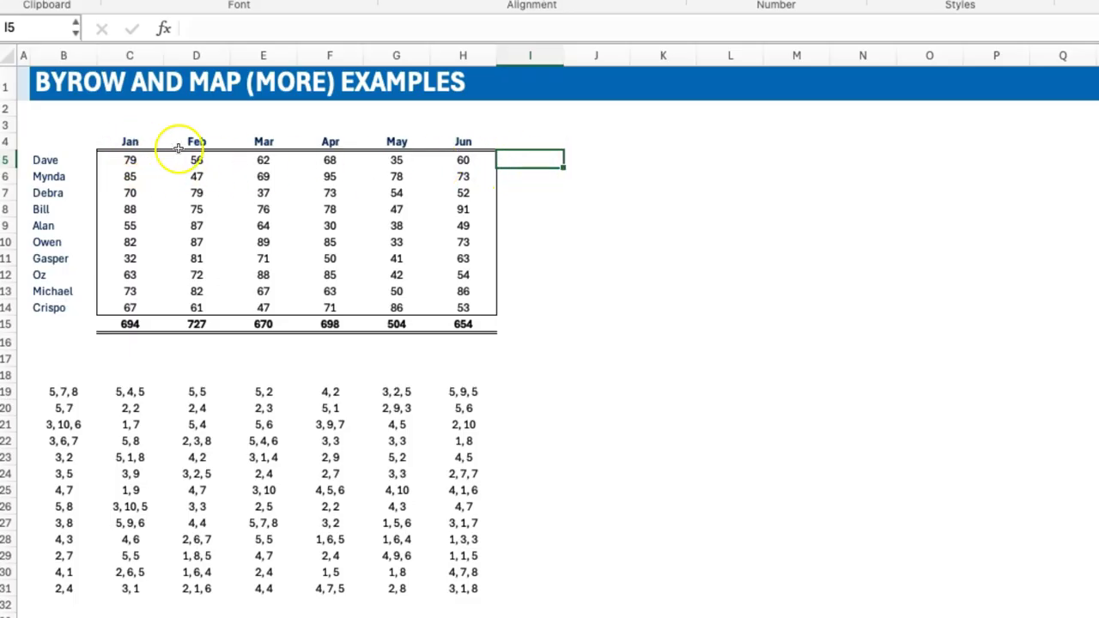
click(268, 179)
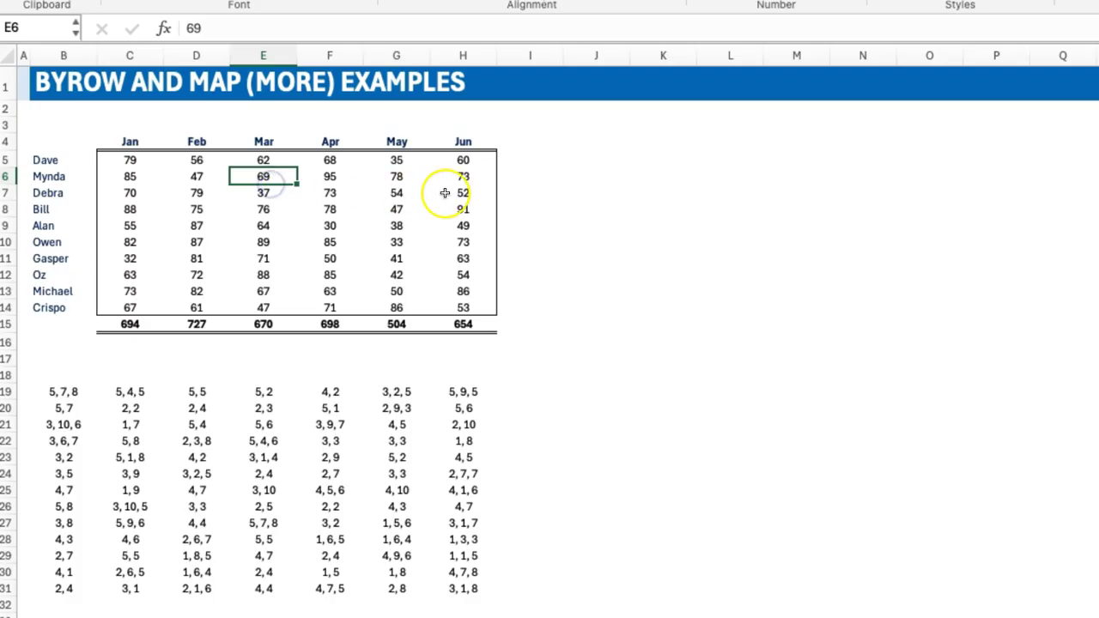
click(529, 179)
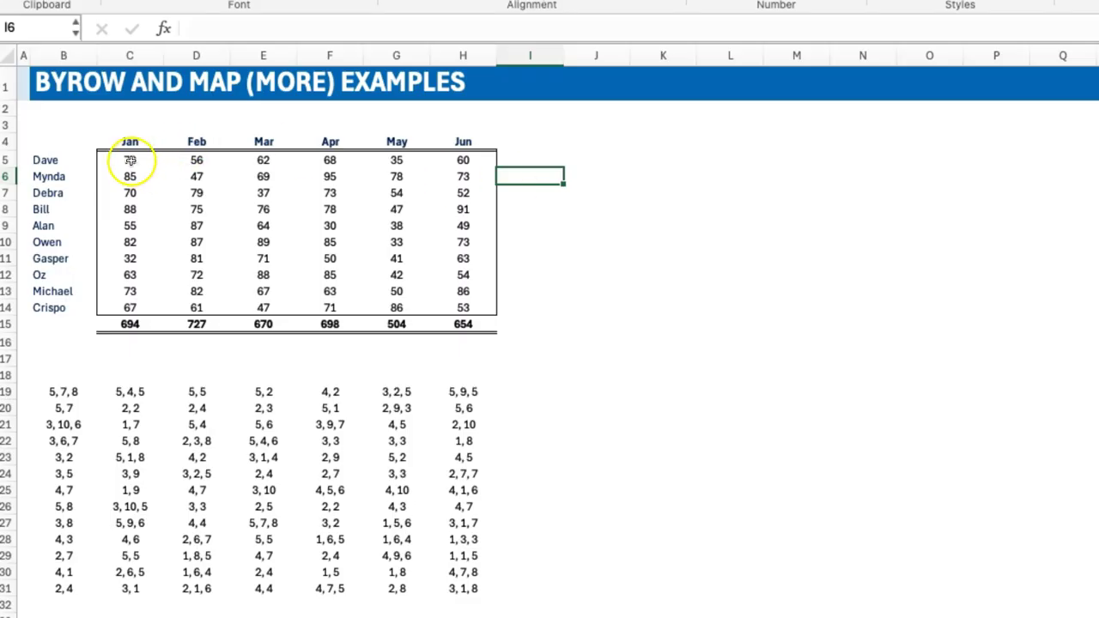
drag(130, 160, 486, 301)
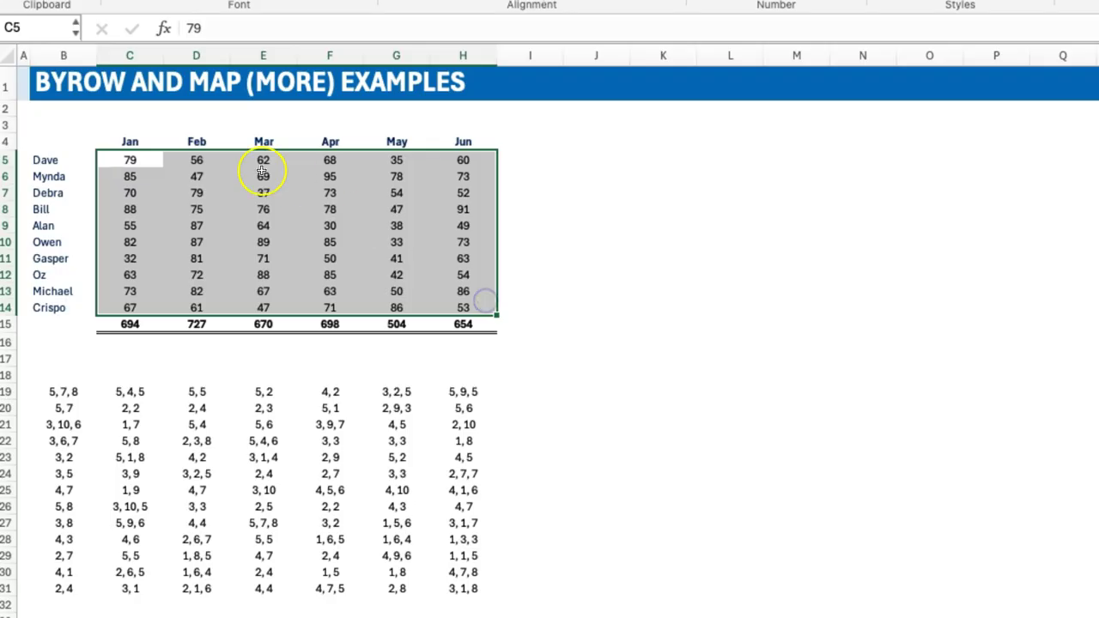
drag(523, 157, 860, 310)
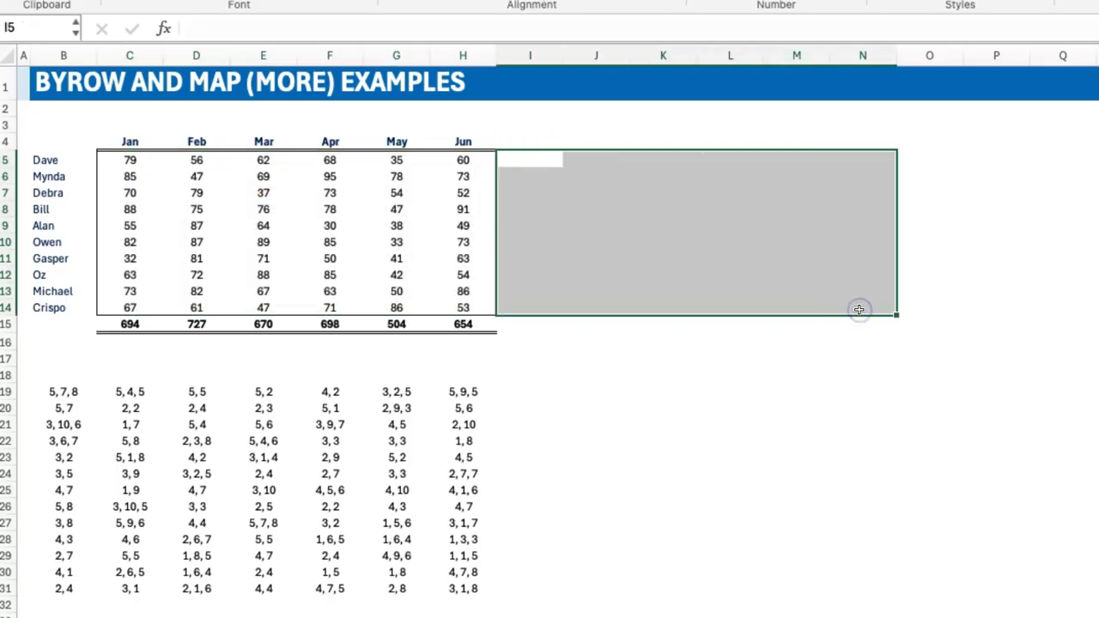
click(521, 164)
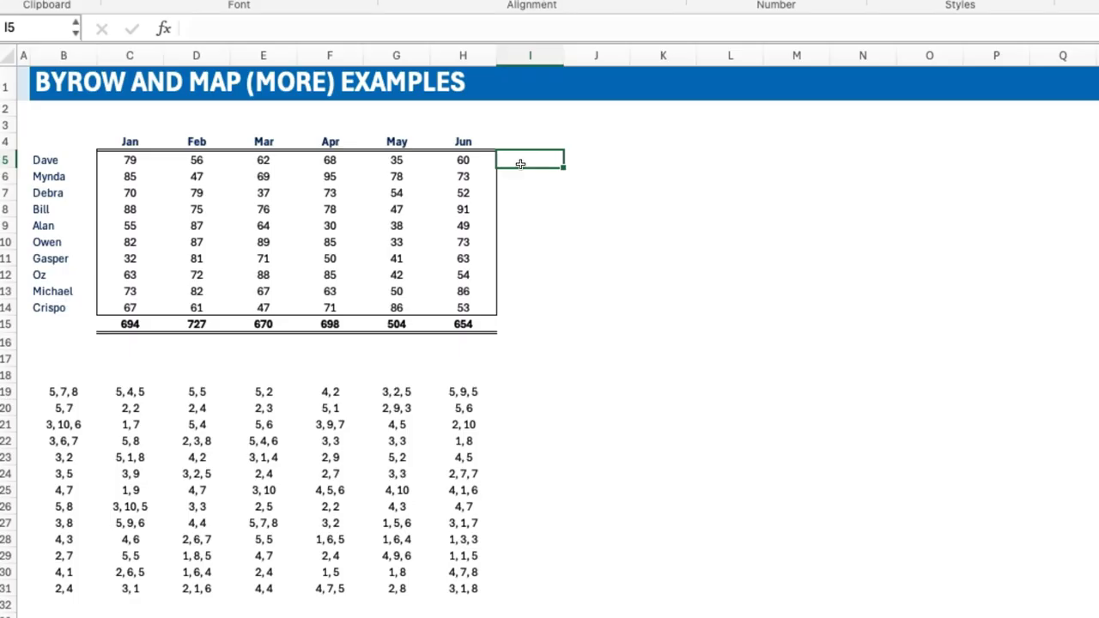
- Enter =BYROW(C5:H14,LAMBDA(x,SUM(x))) in I5 to total each person's monthly scores
text(=byrow)
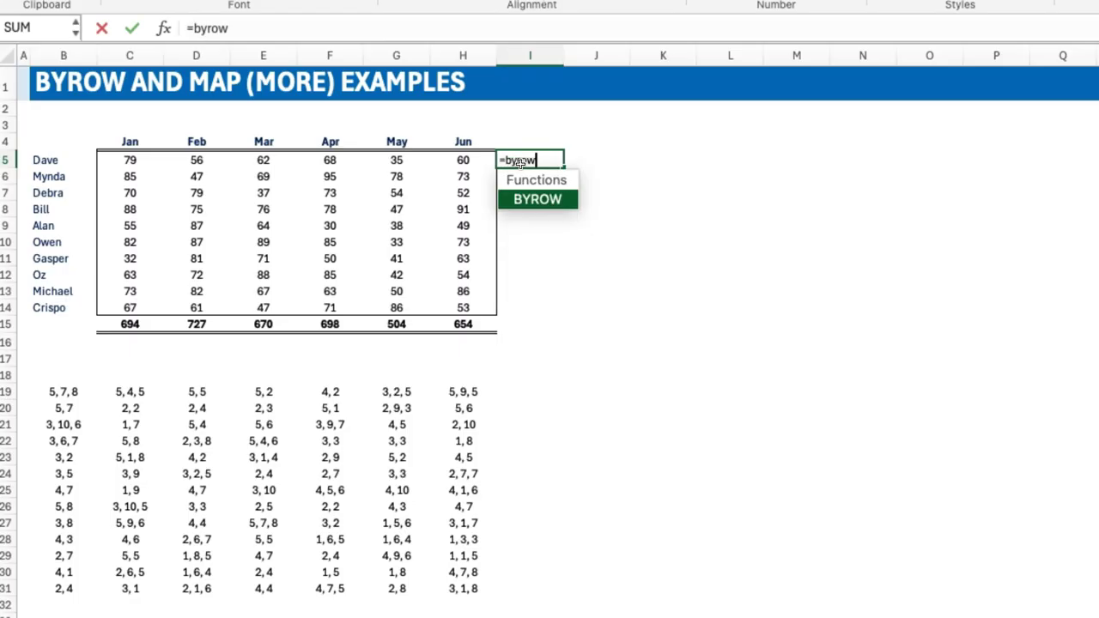
key(Tab)
click(282, 162)
drag(147, 165, 463, 309)
text(,lambd)
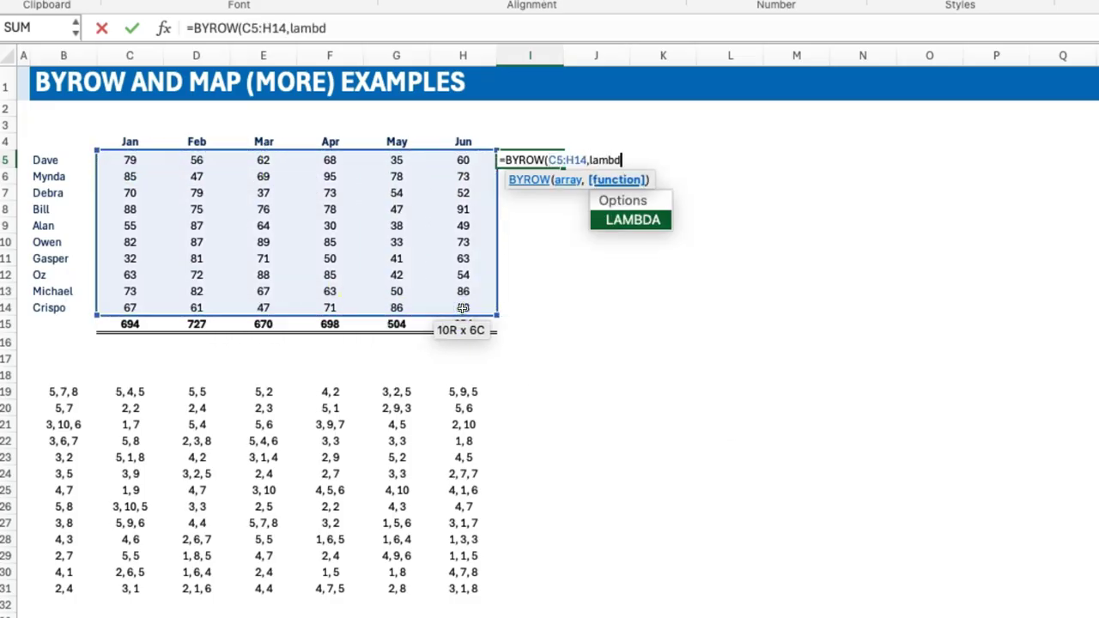
key(Tab)
text(x,)
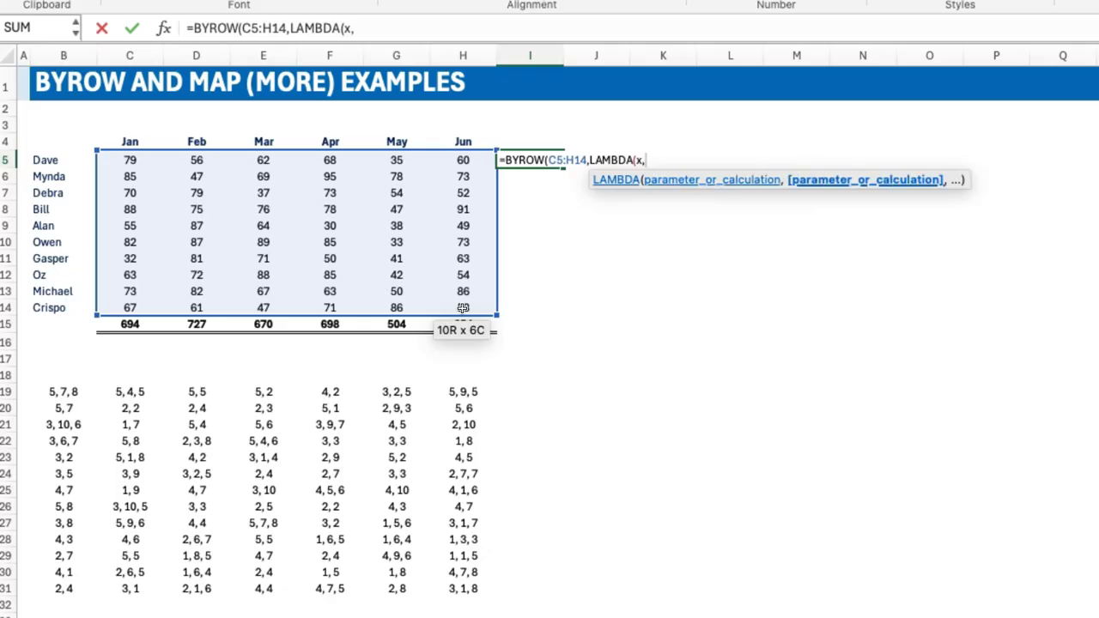
text(sum(x)))
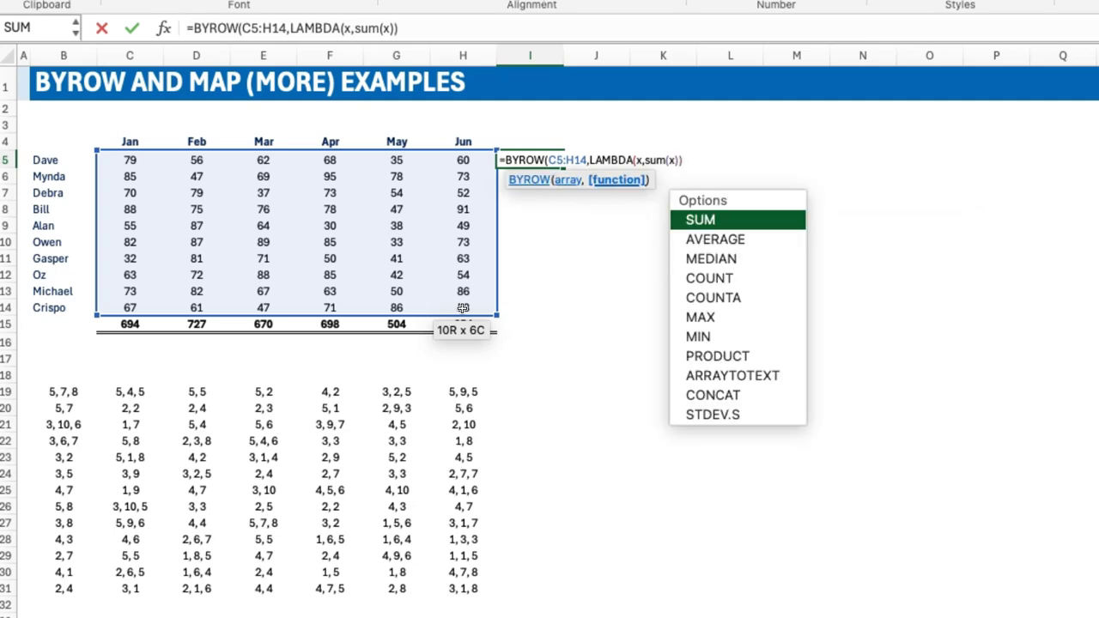
text())
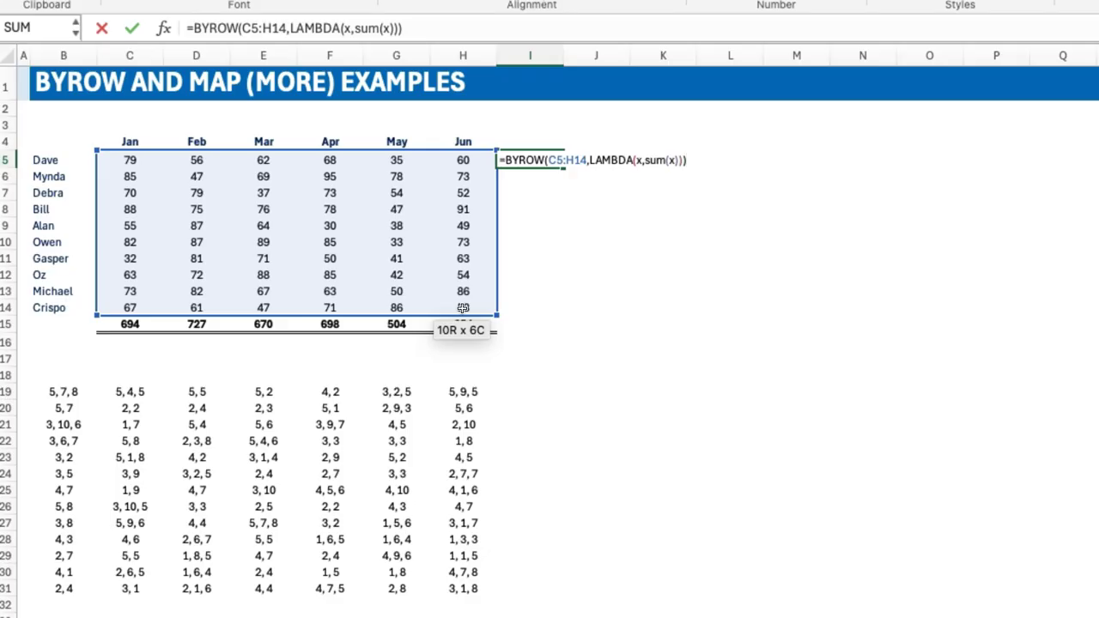
key(ctrl+Return)
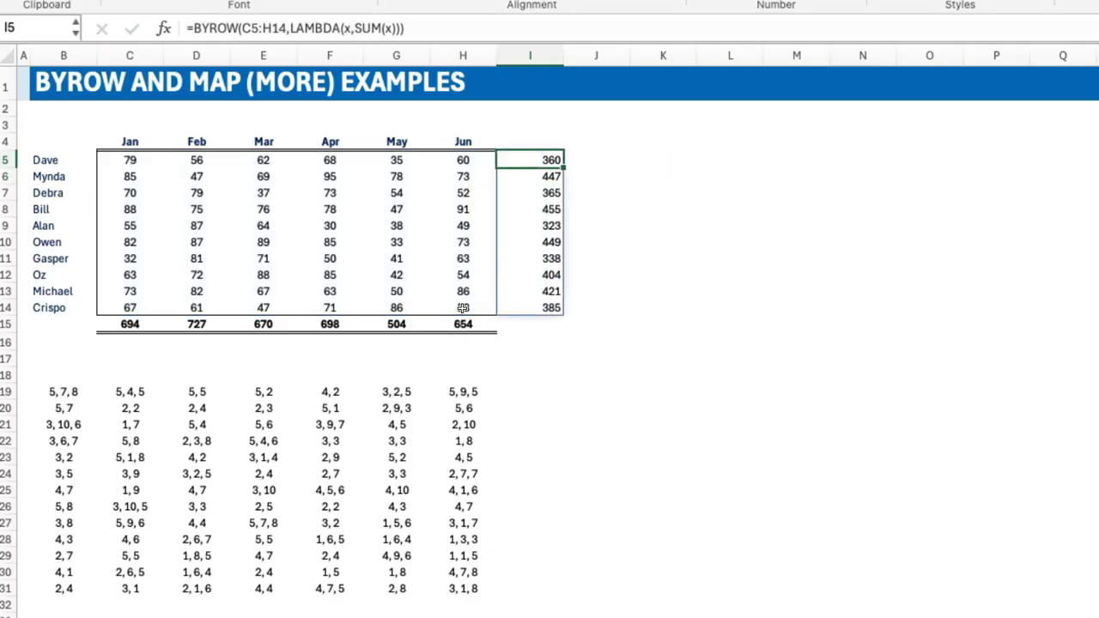
- Try replacing the LAMBDA in I5 with plain SUM, giving =BYROW(C5:H14,SUM), and undo the change
click(291, 28)
drag(329, 28, 432, 29)
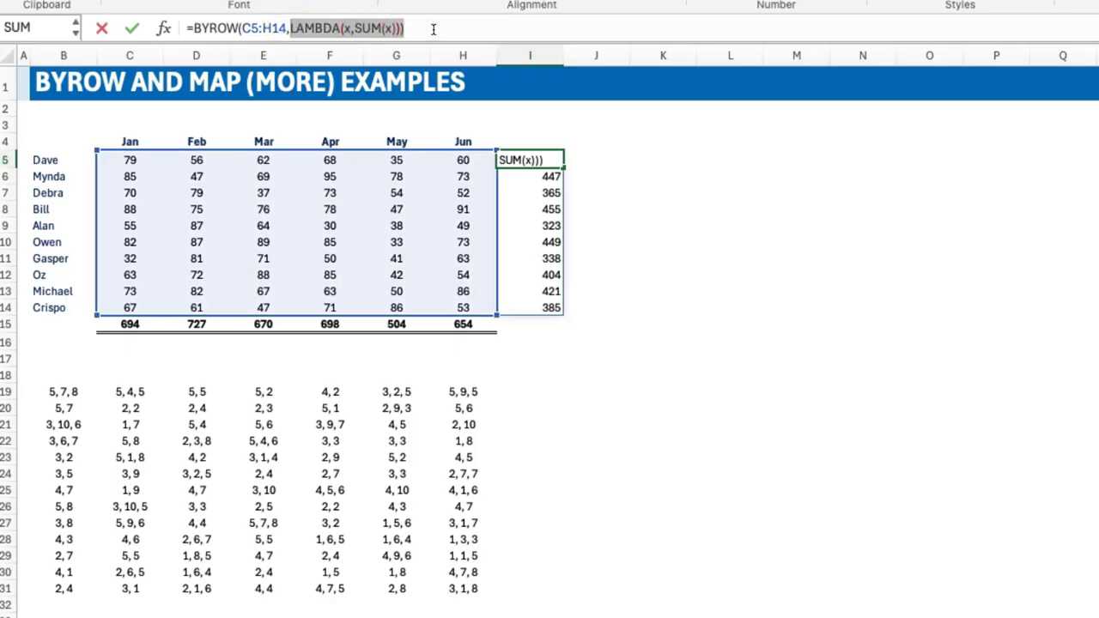
text(SUM)
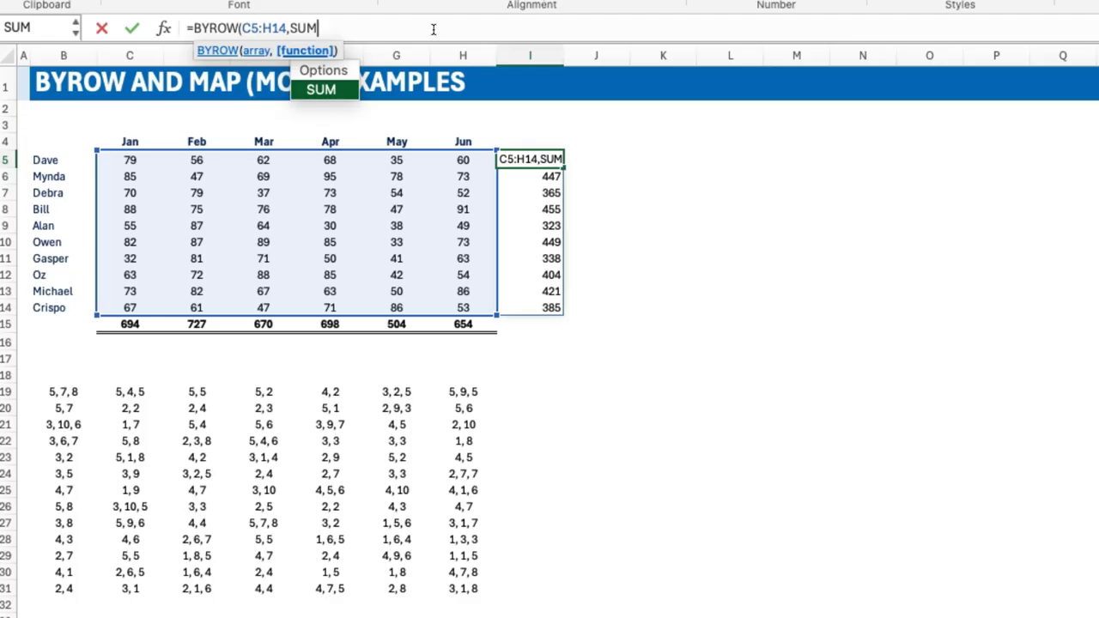
text())
key(Return)
key(Up)
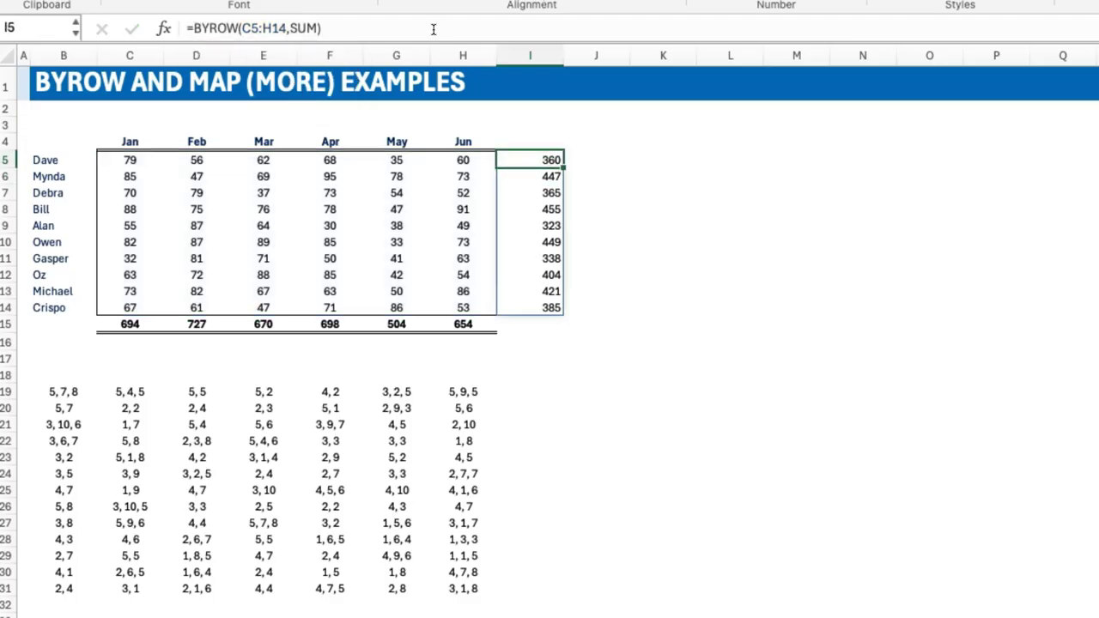
key(ctrl+z)
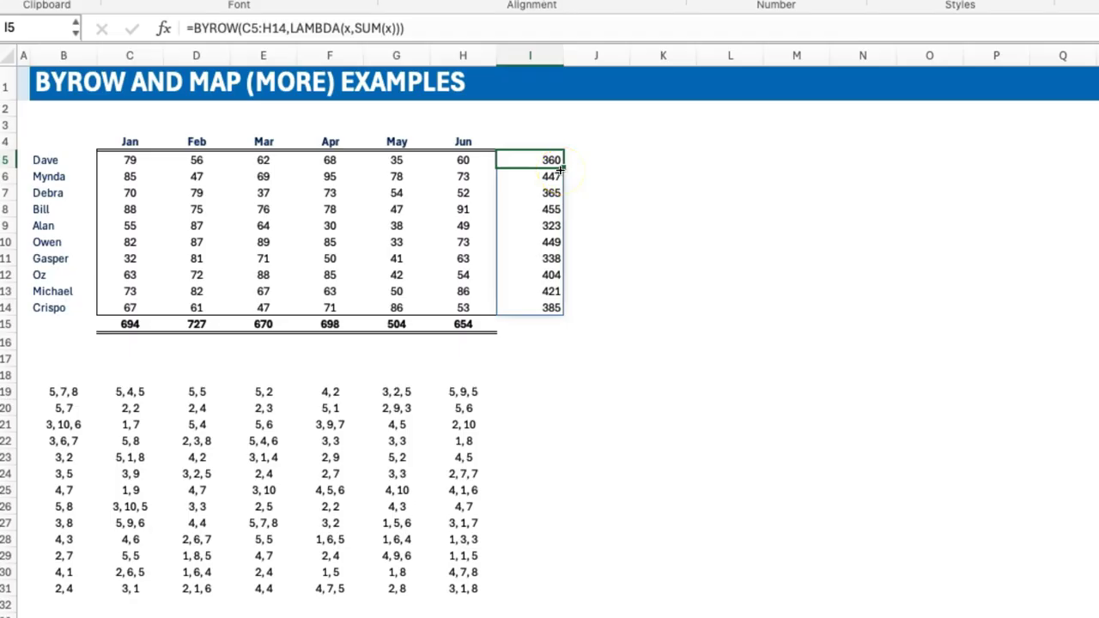
- Examine the comma-separated values in row 19 of the lower table, cell by cell from B19 to D19
click(524, 390)
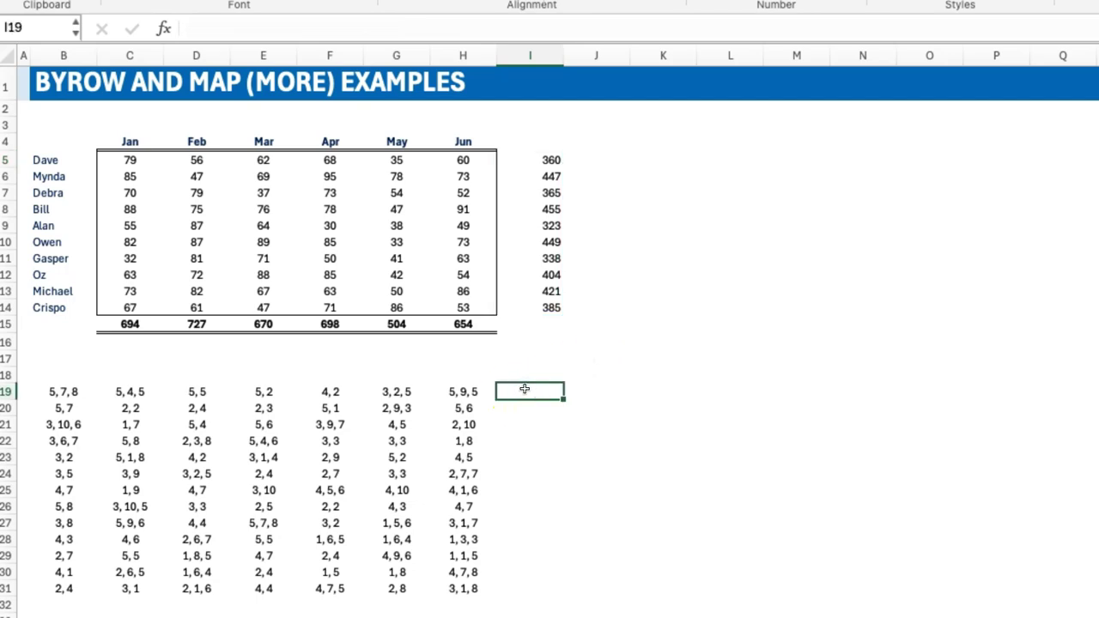
click(67, 393)
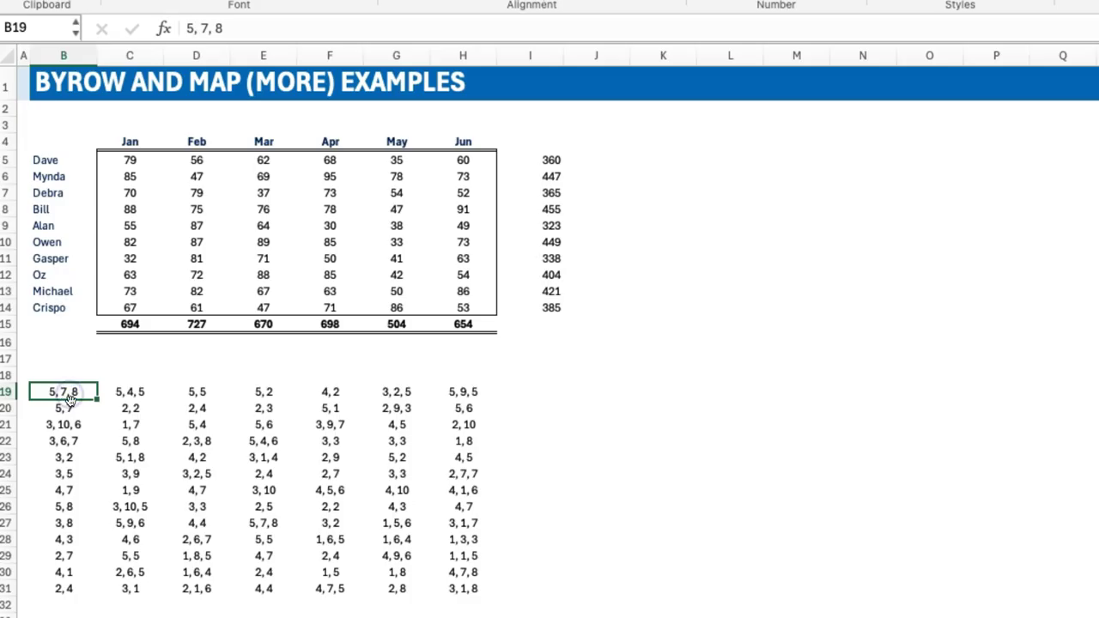
click(137, 392)
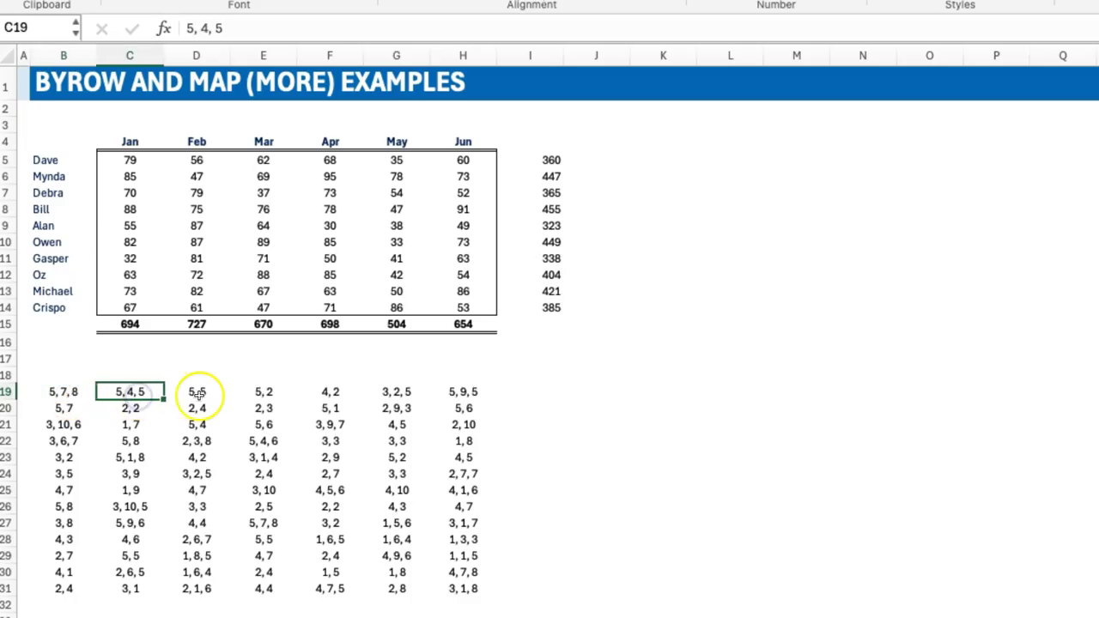
click(69, 393)
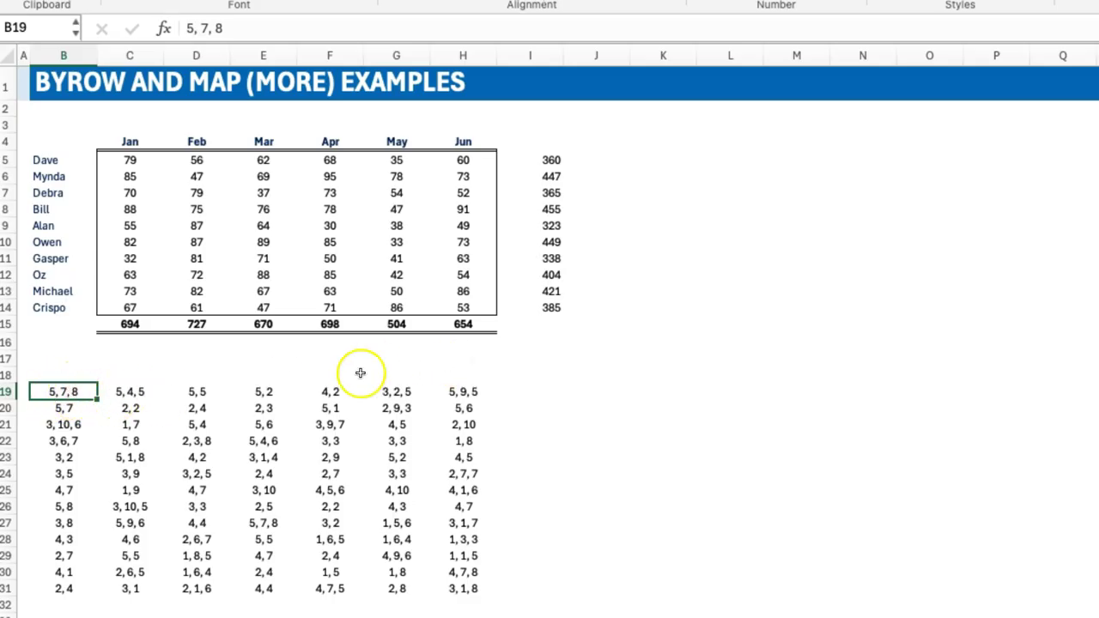
click(136, 389)
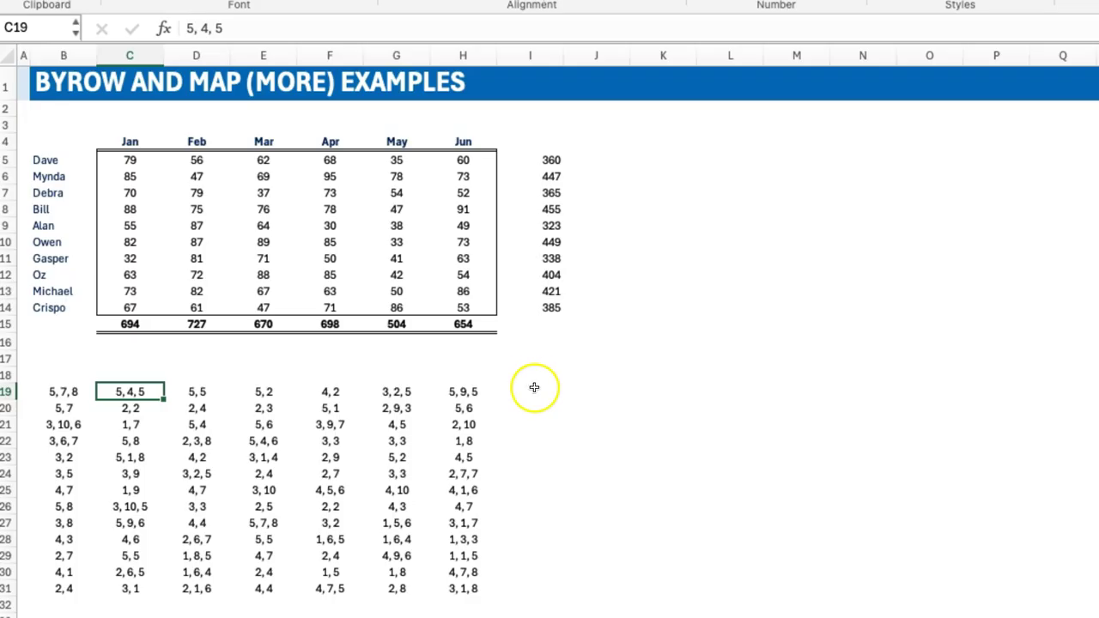
click(207, 392)
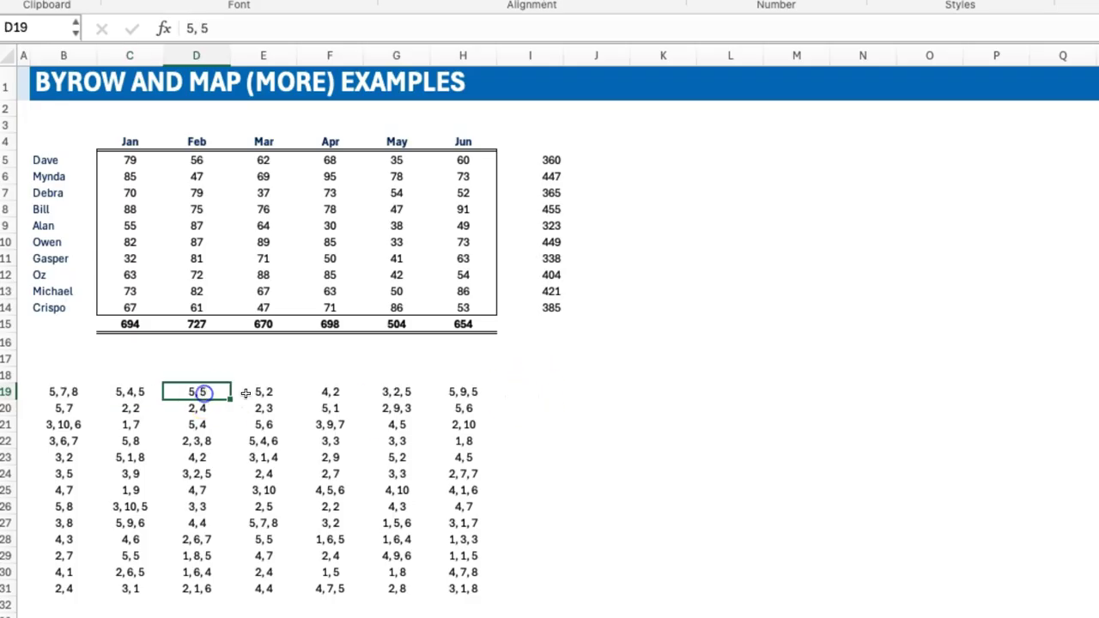
- Build the formula =MAP(B19:H31,LAMBDA(x,TEXTSPLIT(x,", ")+0 in I19 to split each cell into numbers
click(541, 397)
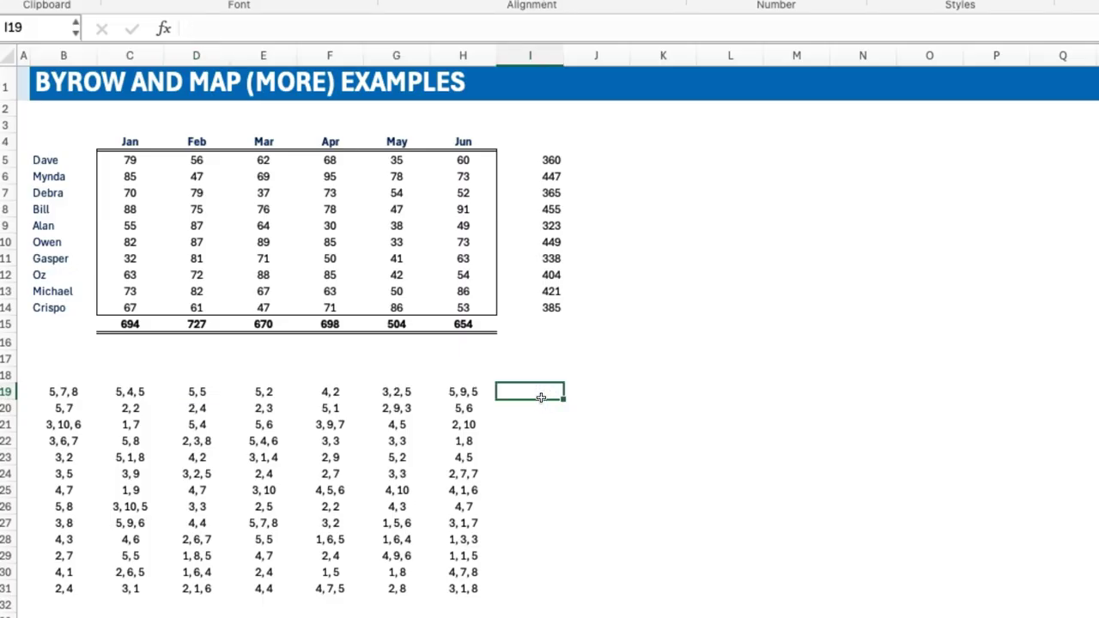
text(=map)
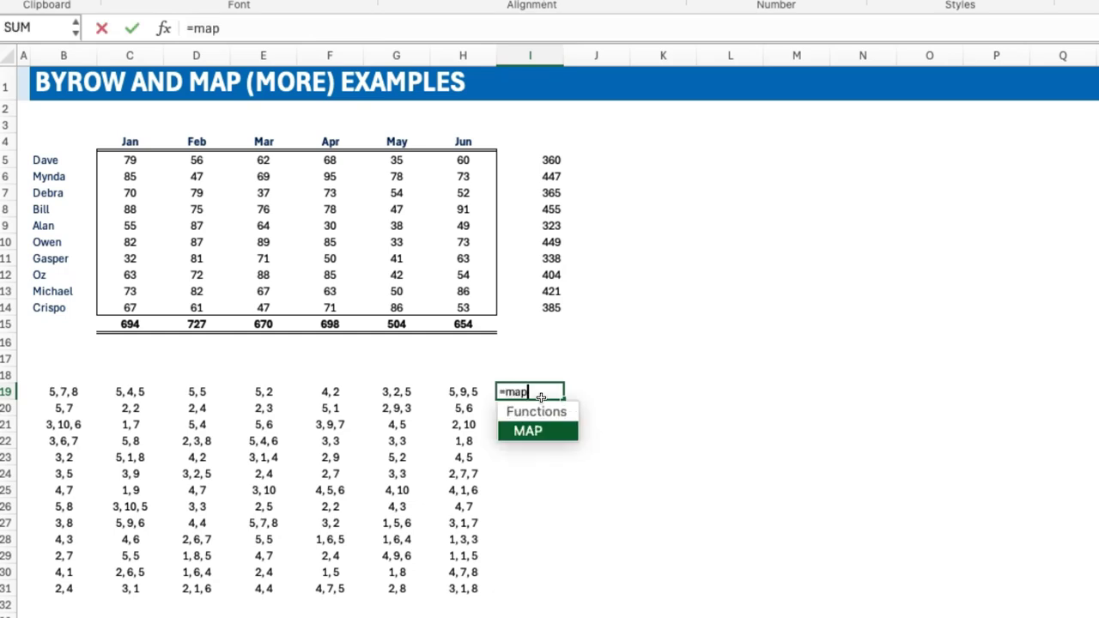
key(Tab)
click(67, 395)
drag(67, 395, 458, 586)
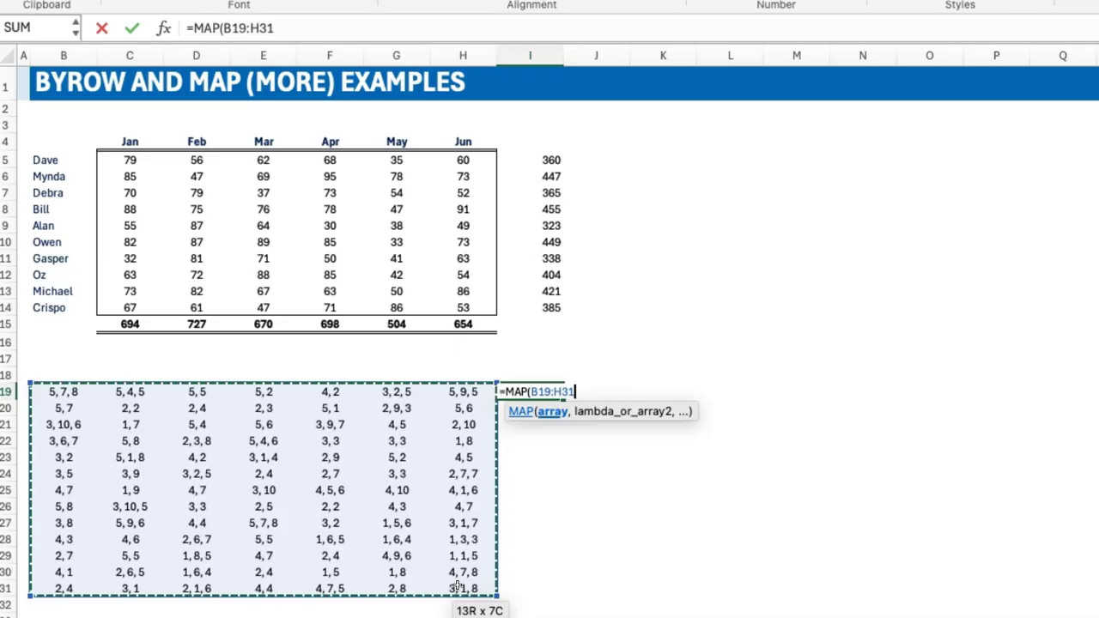
text(,lambda)
key(Tab)
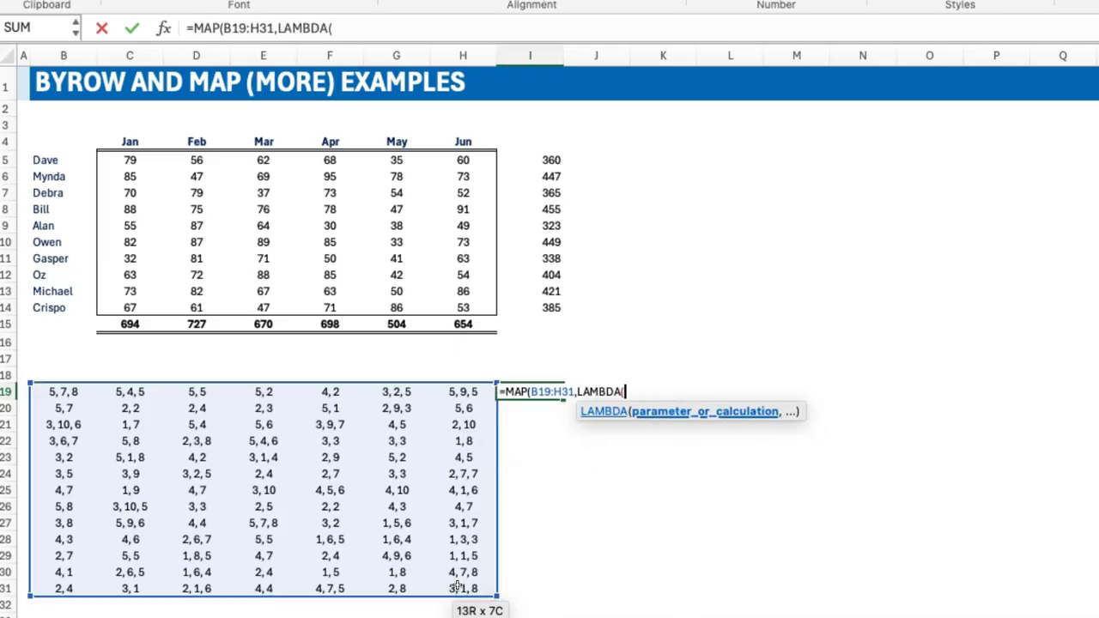
text(x,)
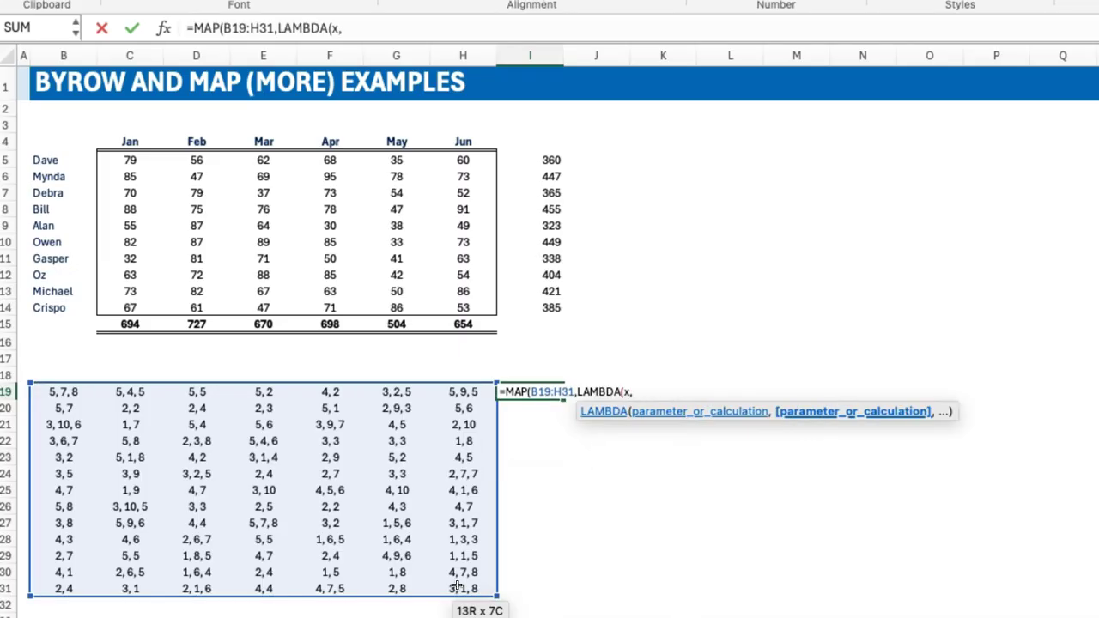
text(textspl)
key(Tab)
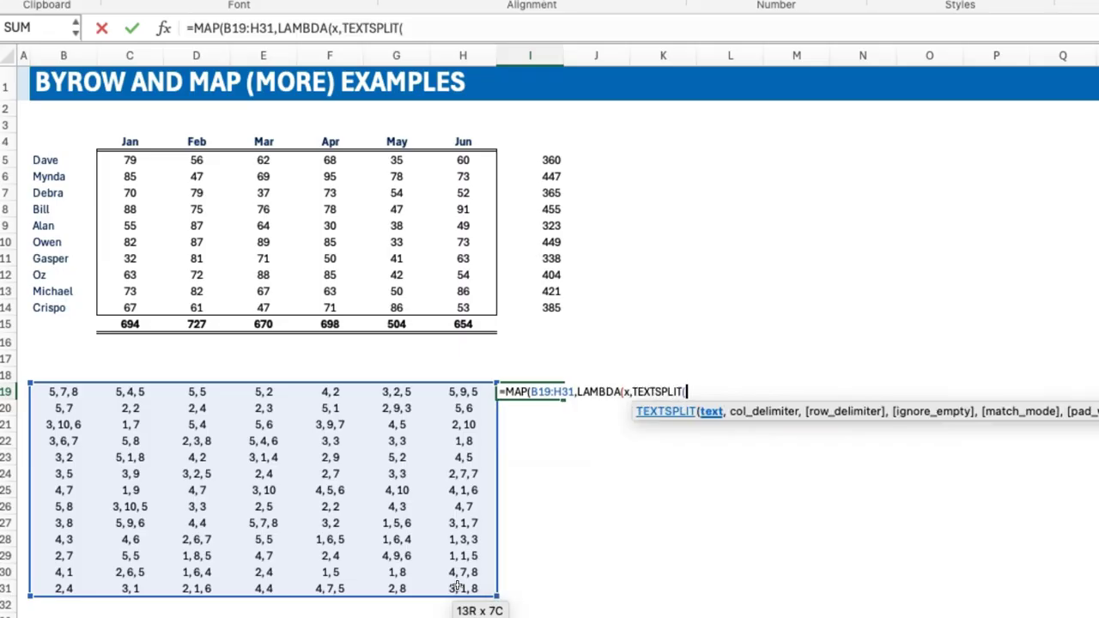
text(x,"," "))
text(+0)
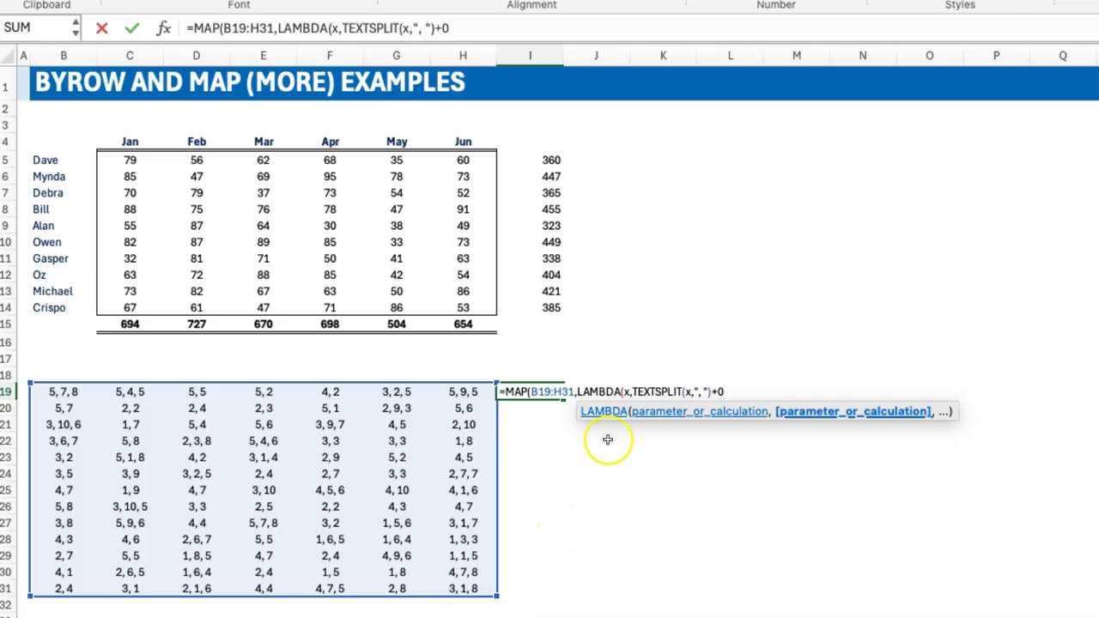
- Wrap the split in SUM and complete the I19 formula as =MAP(B19:H31,LAMBDA(x,SUM(TEXTSPLIT(x,", ")+0)))
click(633, 392)
text(su)
key(Tab)
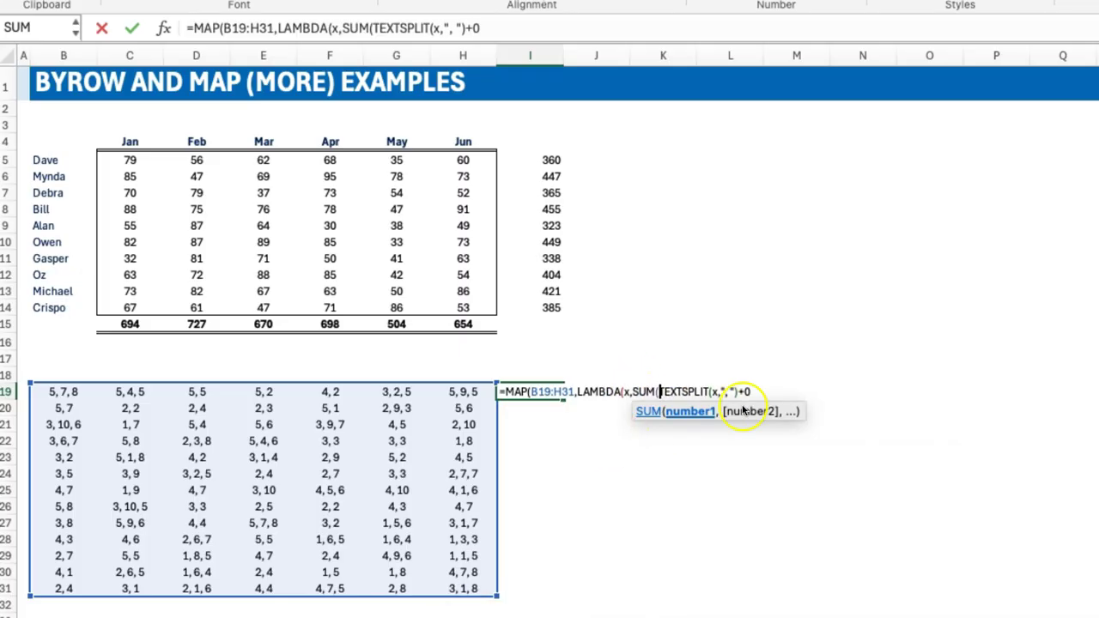
text()))
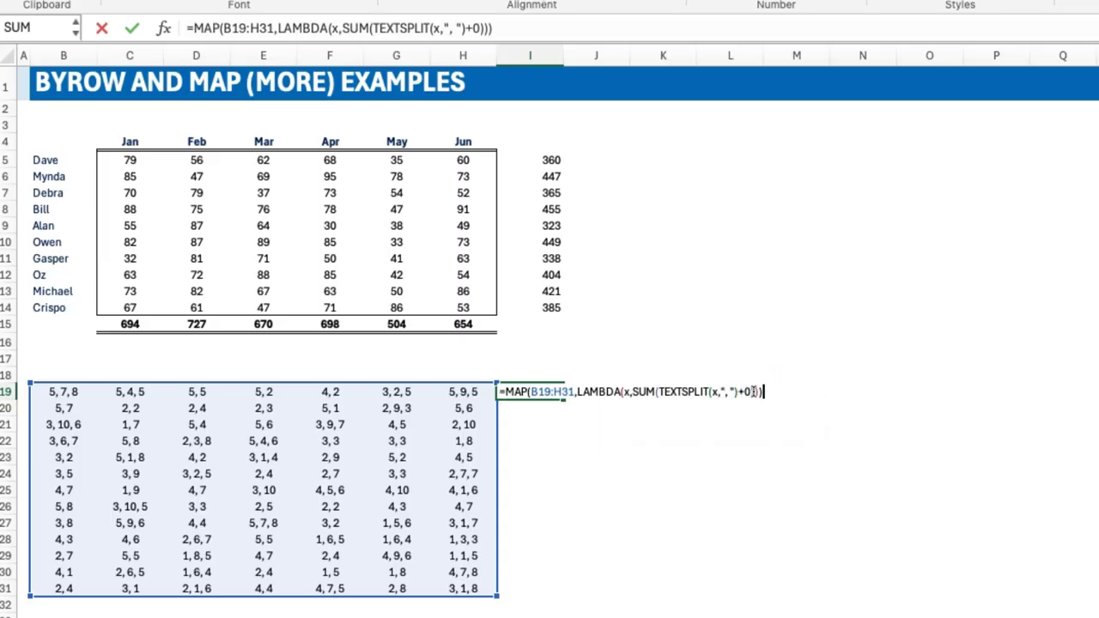
key(Return)
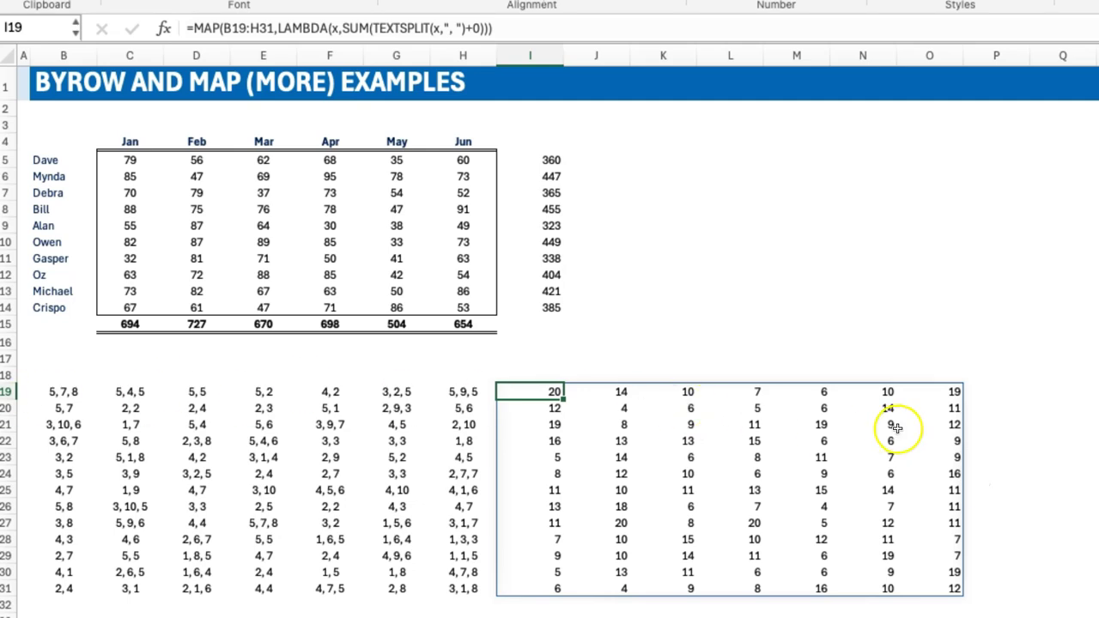
- Change the function in I19 from MAP to BYROW, giving =BYROW(B19:H31,LAMBDA(x,SUM(TEXTSPLIT(x,", ")+0)))
drag(74, 391, 472, 390)
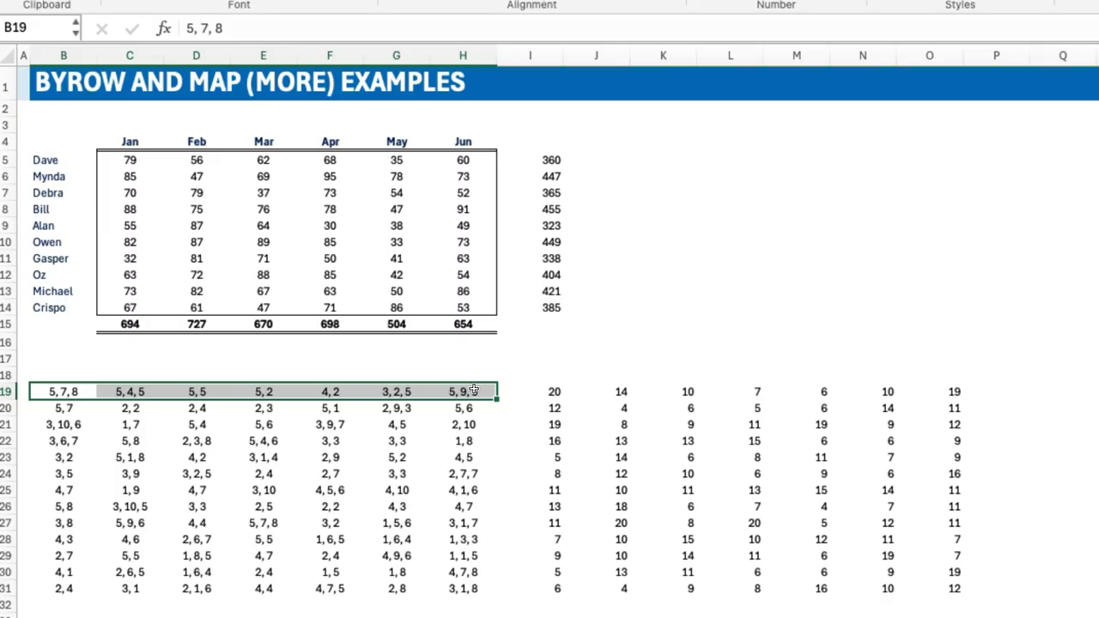
click(554, 392)
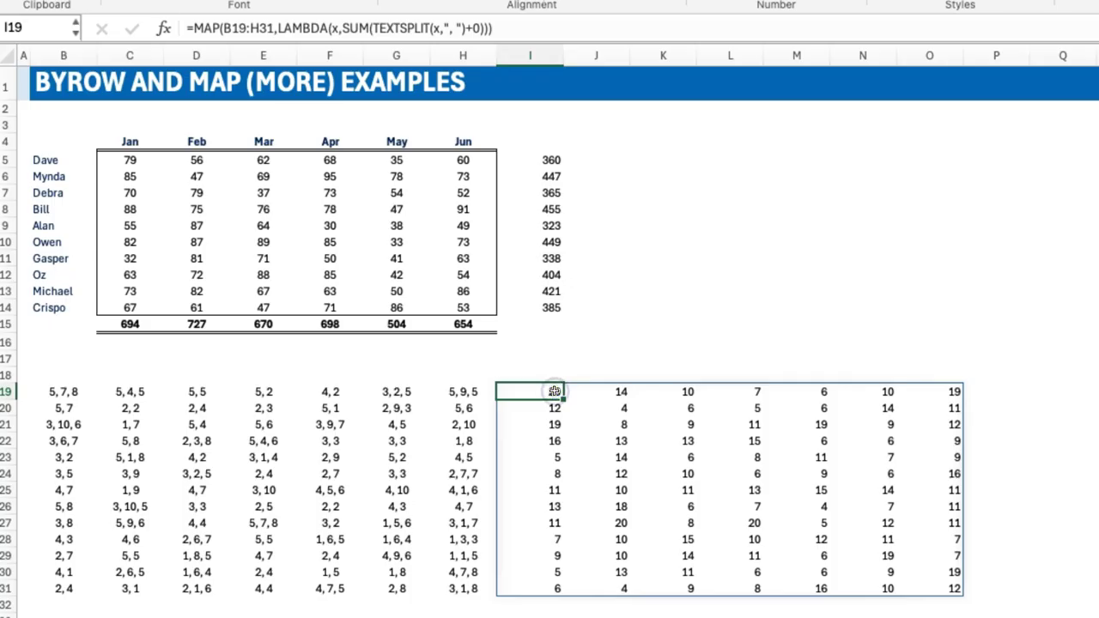
click(220, 28)
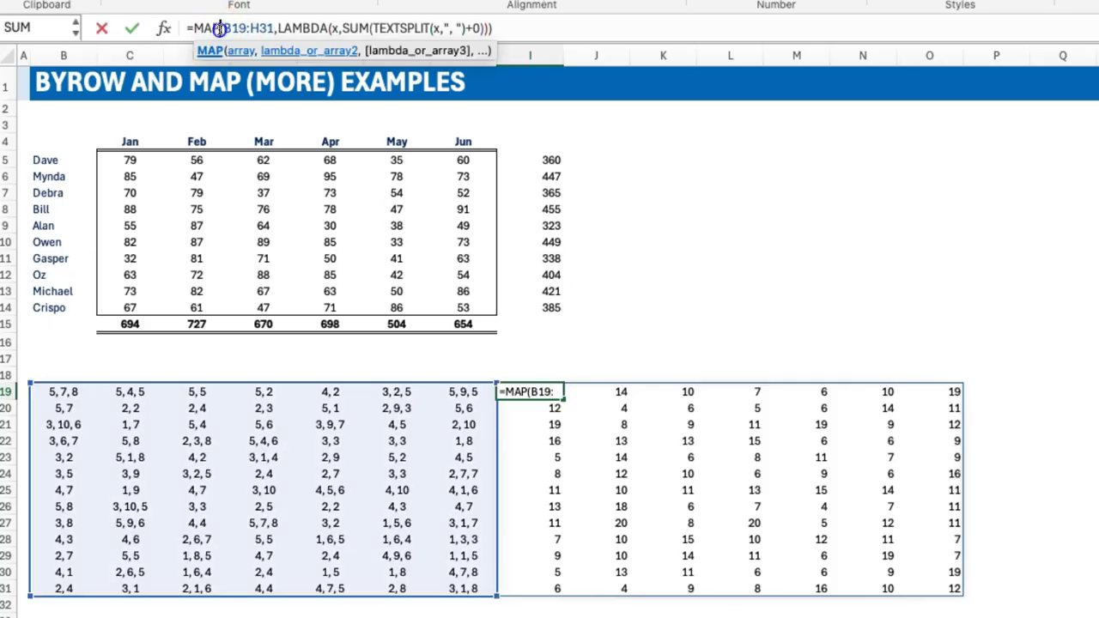
key(BackSpace)
key(BackSpace)
key(BackSpace)
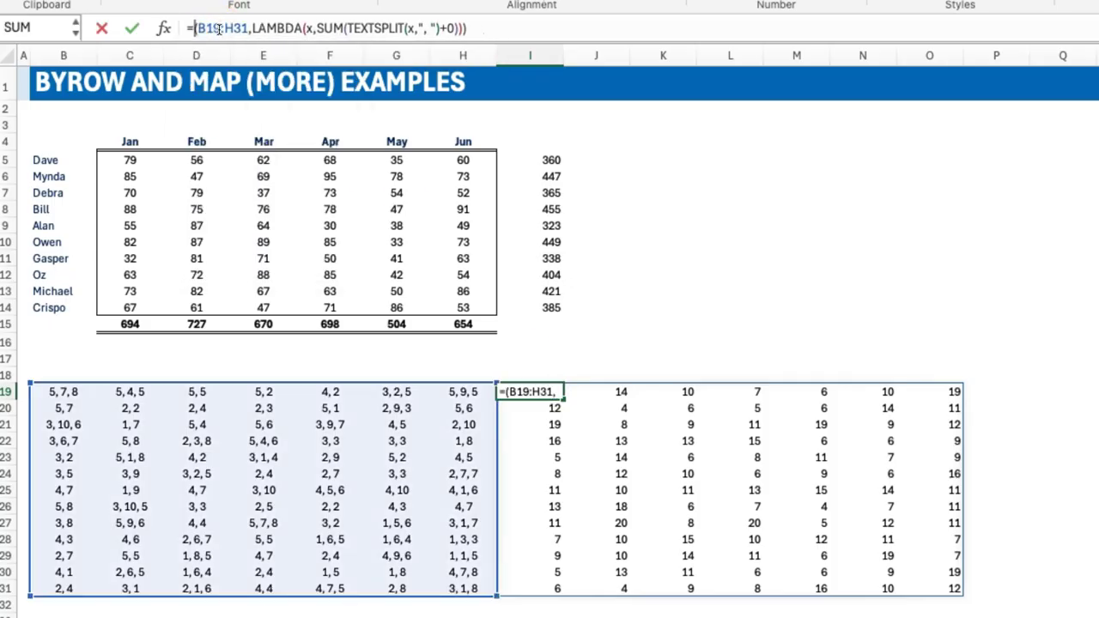
text(byrow)
key(Tab)
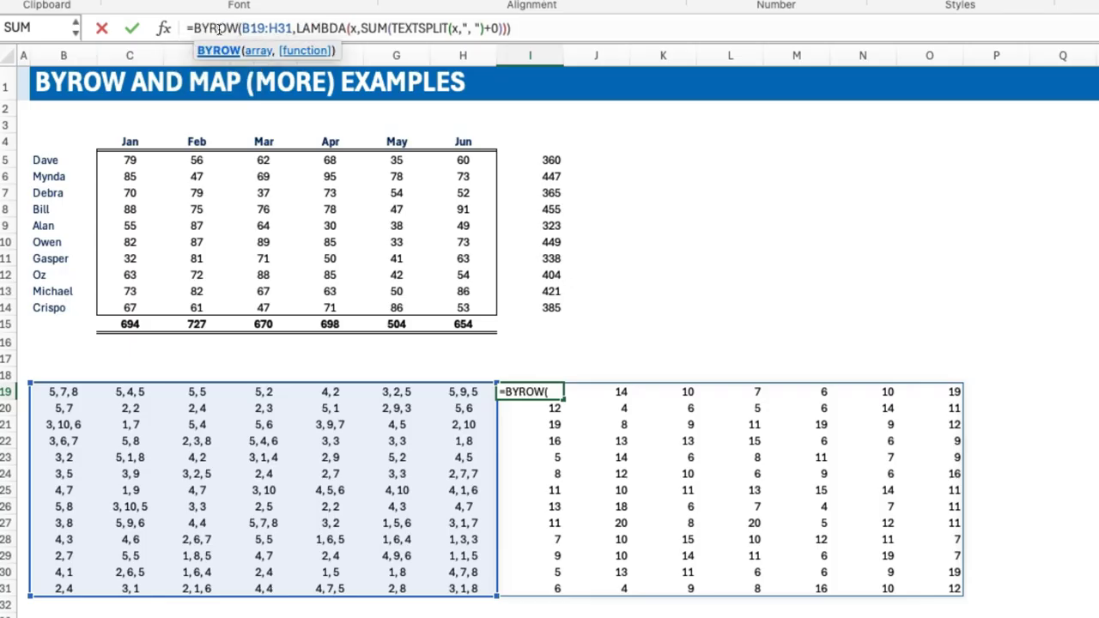
key(Return)
key(Up)
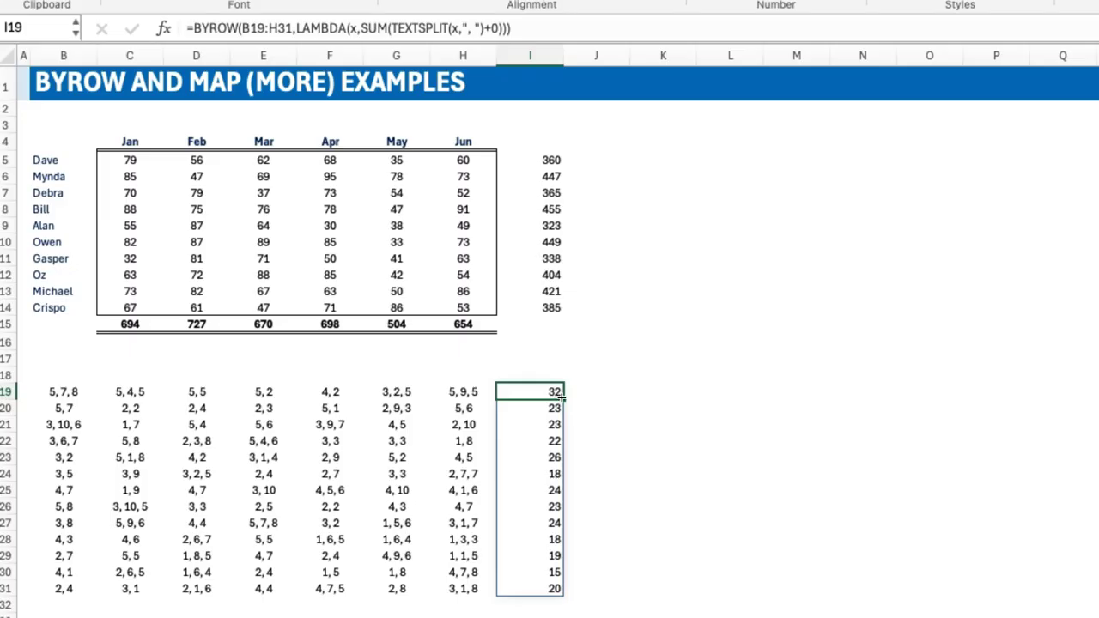
- Replace the I19 formula with a new one starting =BYROW(B19:H31,LAMBDA(x,ARRAYTOTEXT(x) to join each row's cells into one text
key(Delete)
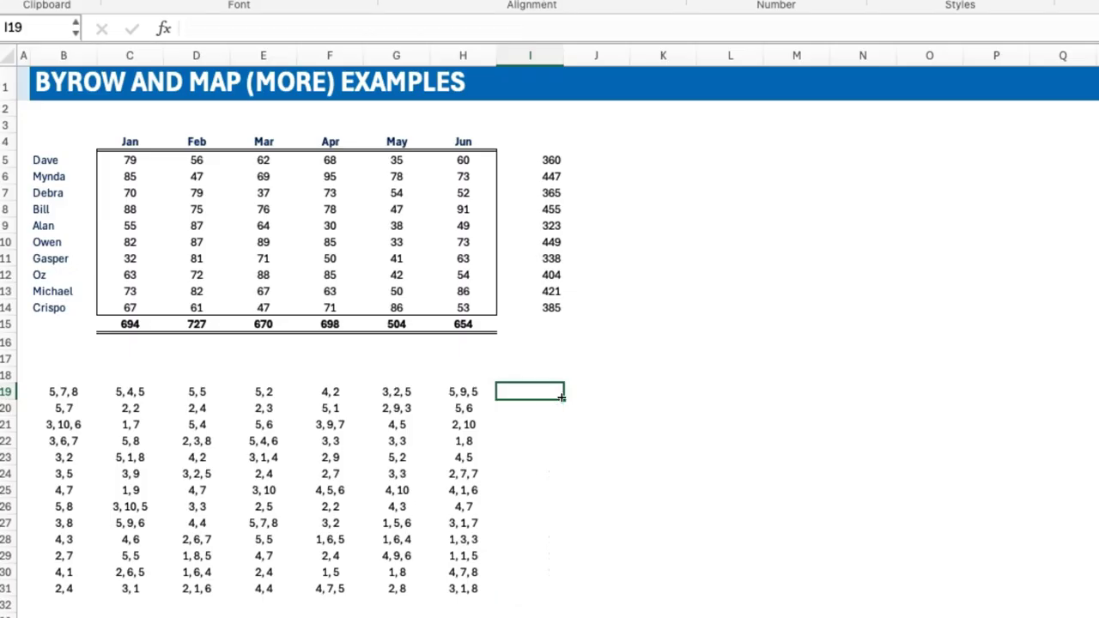
text(=byro)
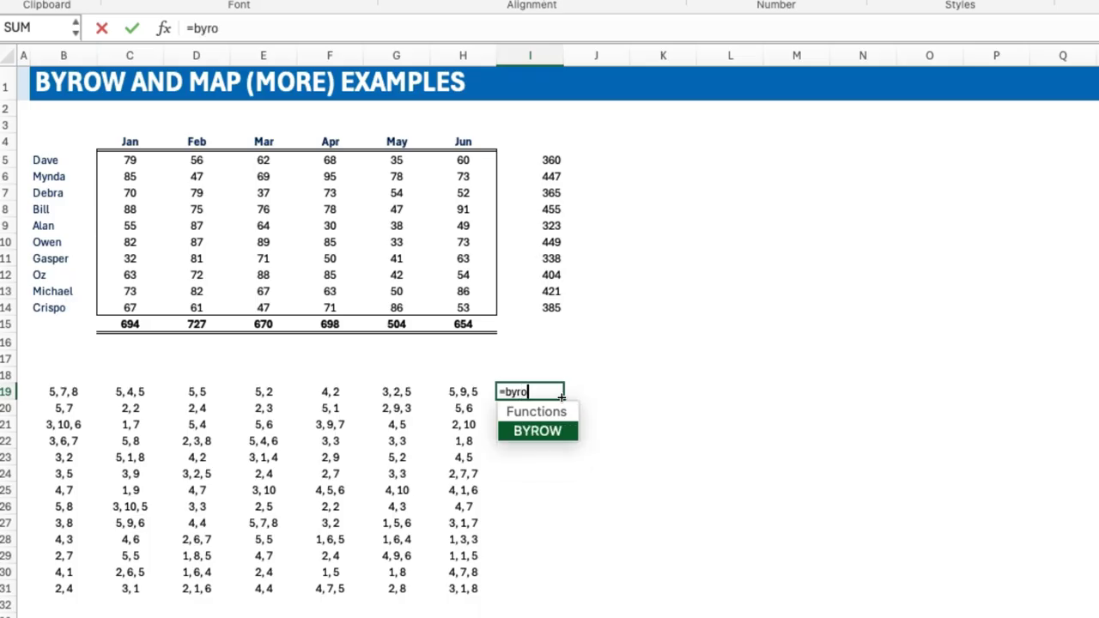
key(Tab)
drag(70, 392, 460, 593)
text(,lam)
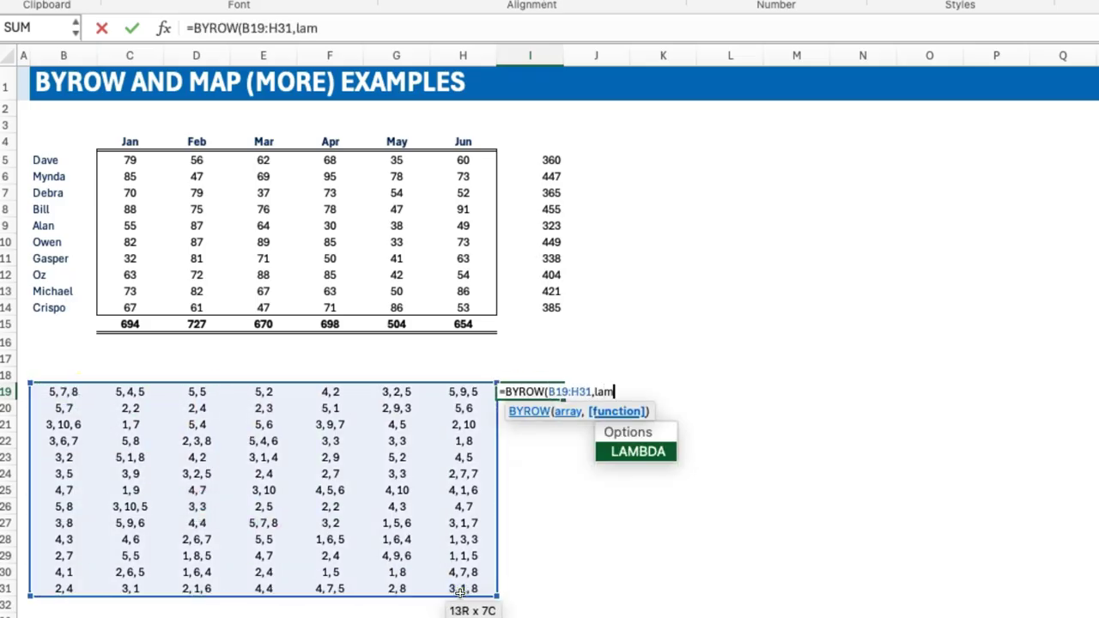
text(bda(x,)
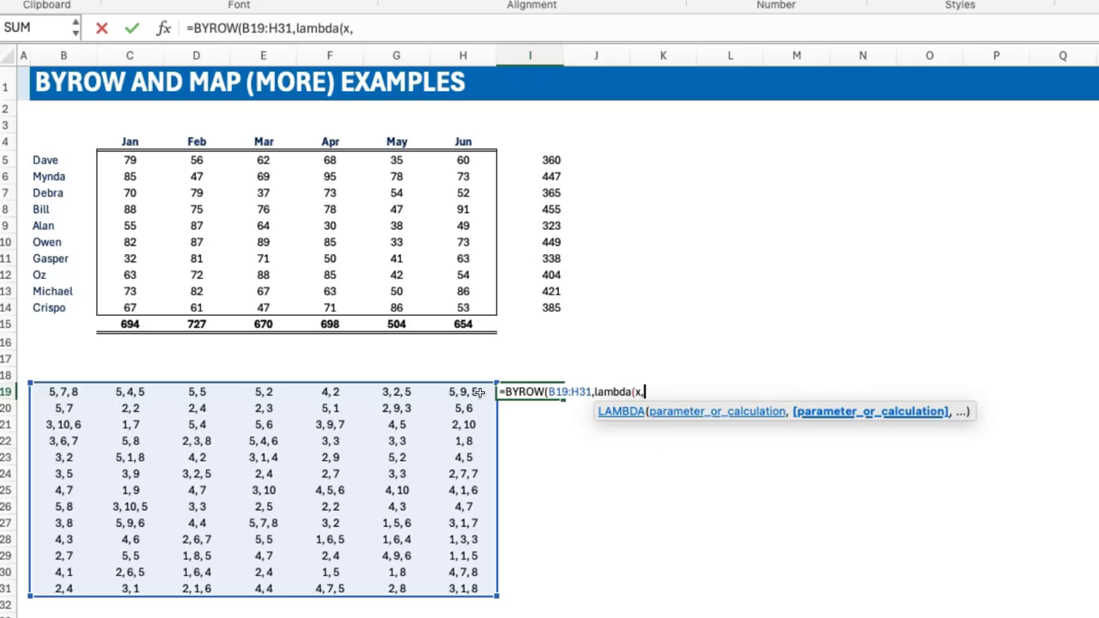
text(Array)
key(Tab)
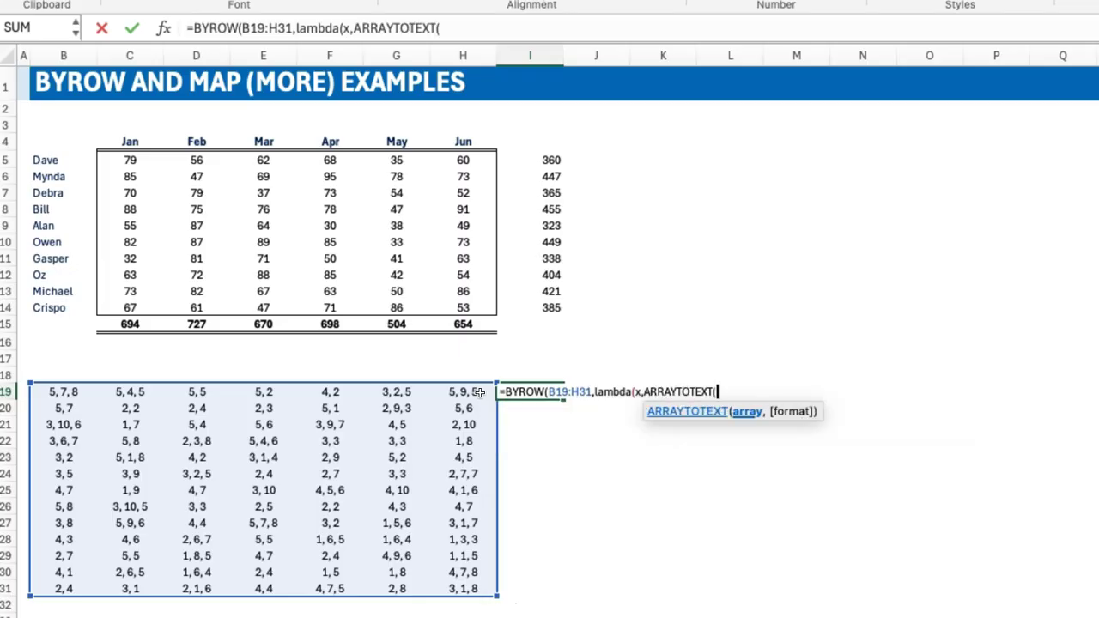
text(x))
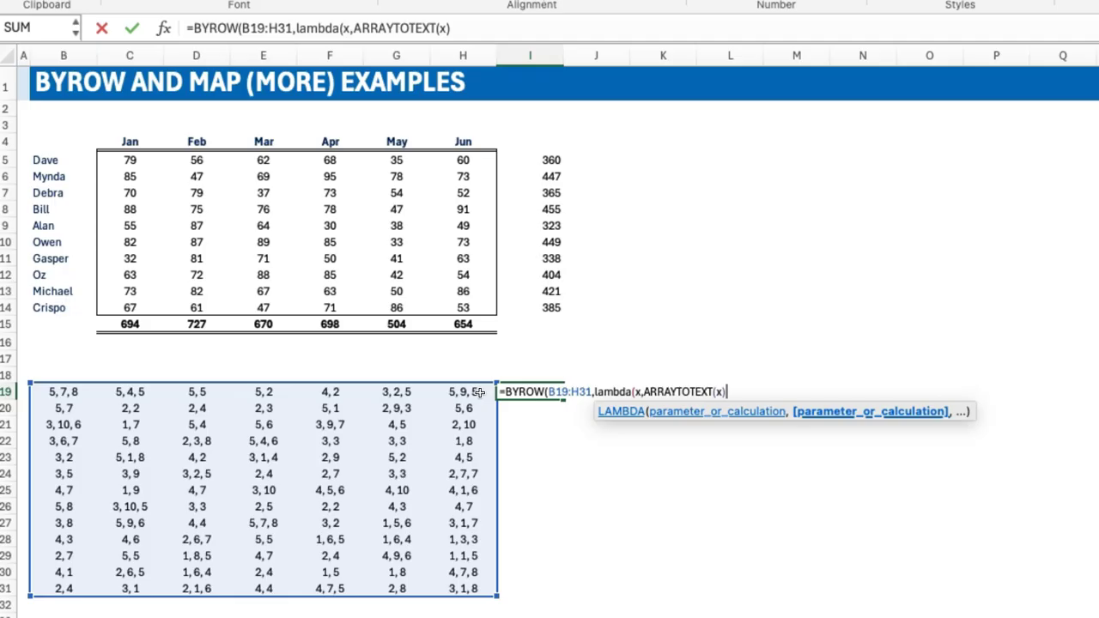
- Wrap the ARRAYTOTEXT(x) part of the I19 formula in TEXTSPLIT with ", " as the column delimiter
click(353, 29)
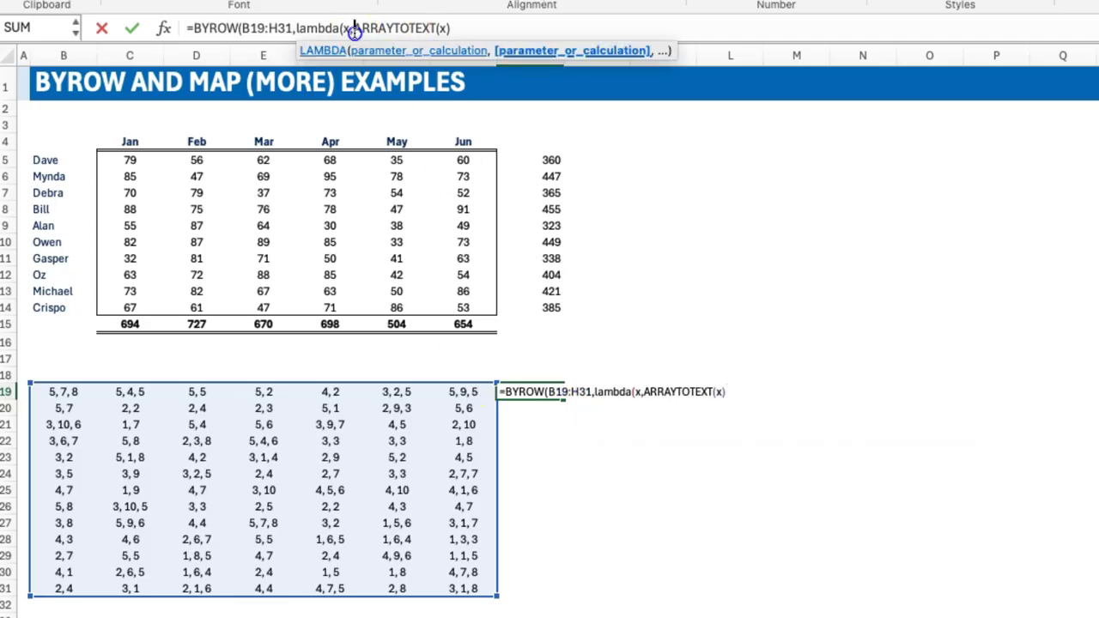
text(textspl)
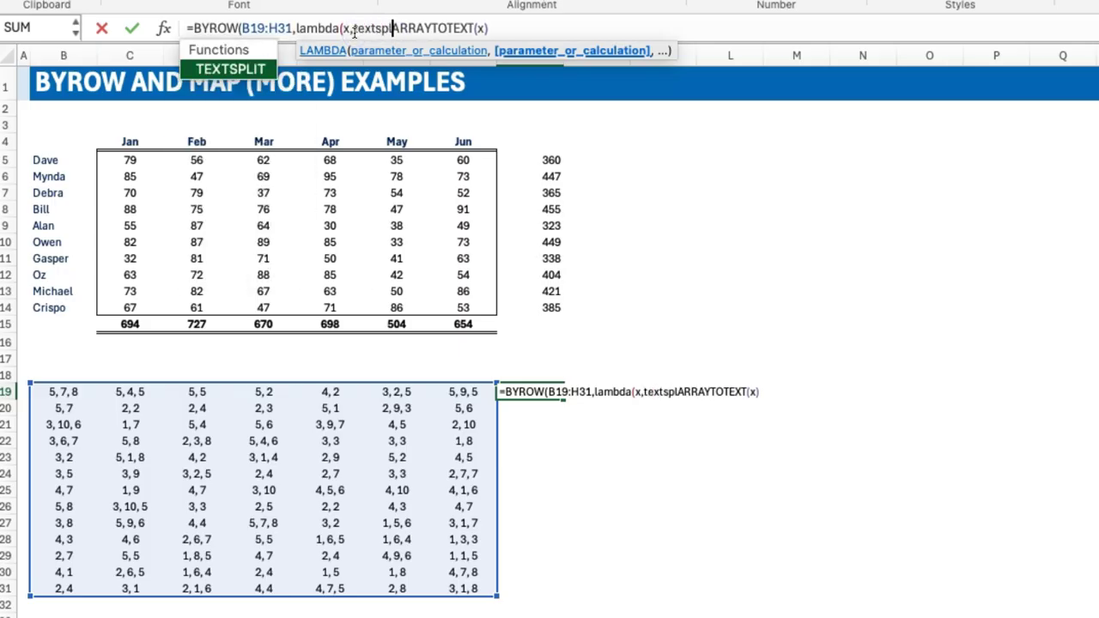
key(Tab)
click(540, 31)
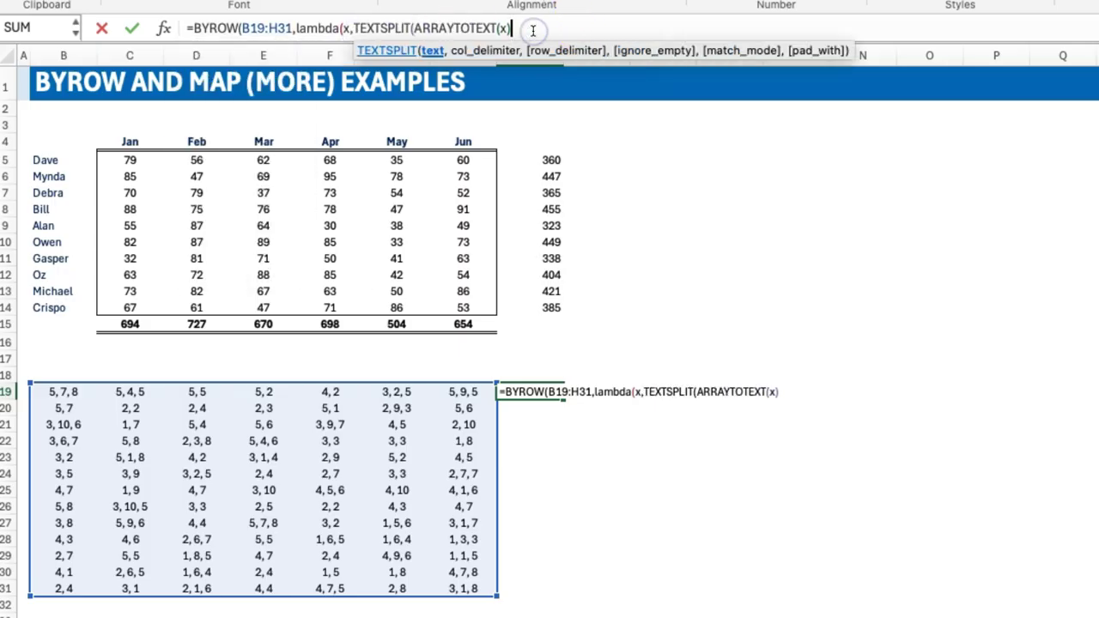
text(,", ")
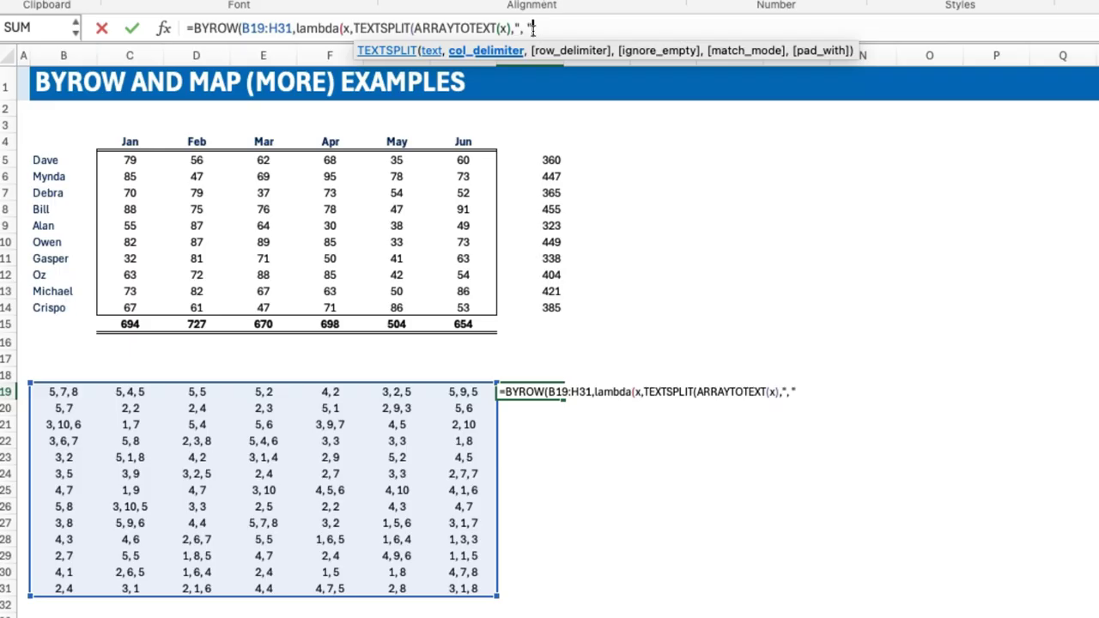
text())
- Sum the split values as numbers, completing I19 as =BYROW(B19:H31,LAMBDA(x,SUM(1*TEXTSPLIT(ARRAYTOTEXT(x),", ")))), and select B19
click(350, 29)
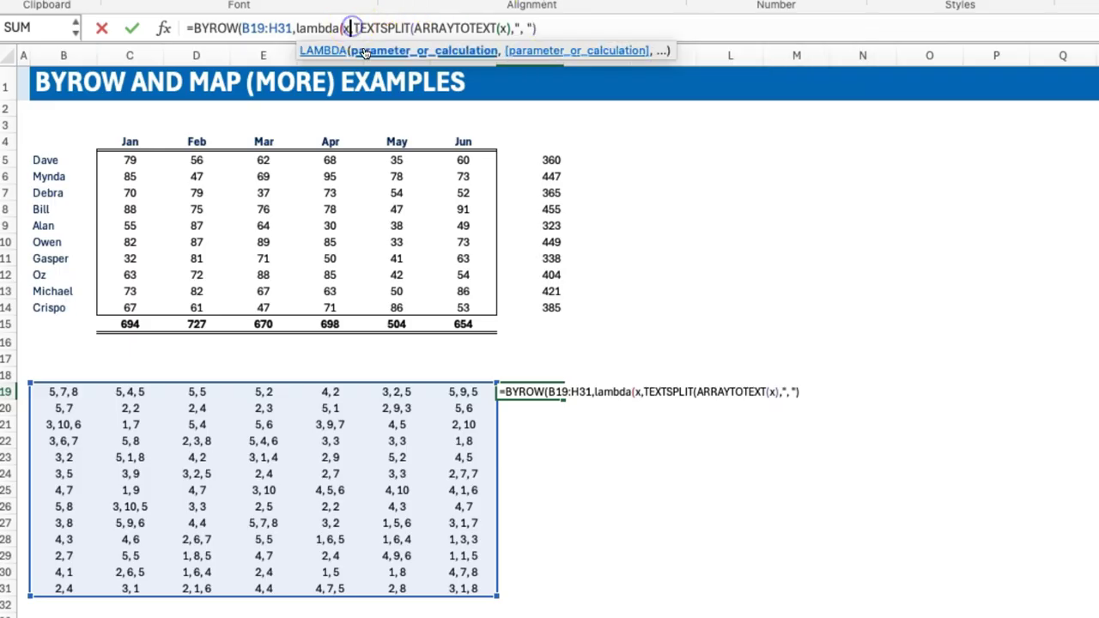
text(sum(1*)
click(606, 28)
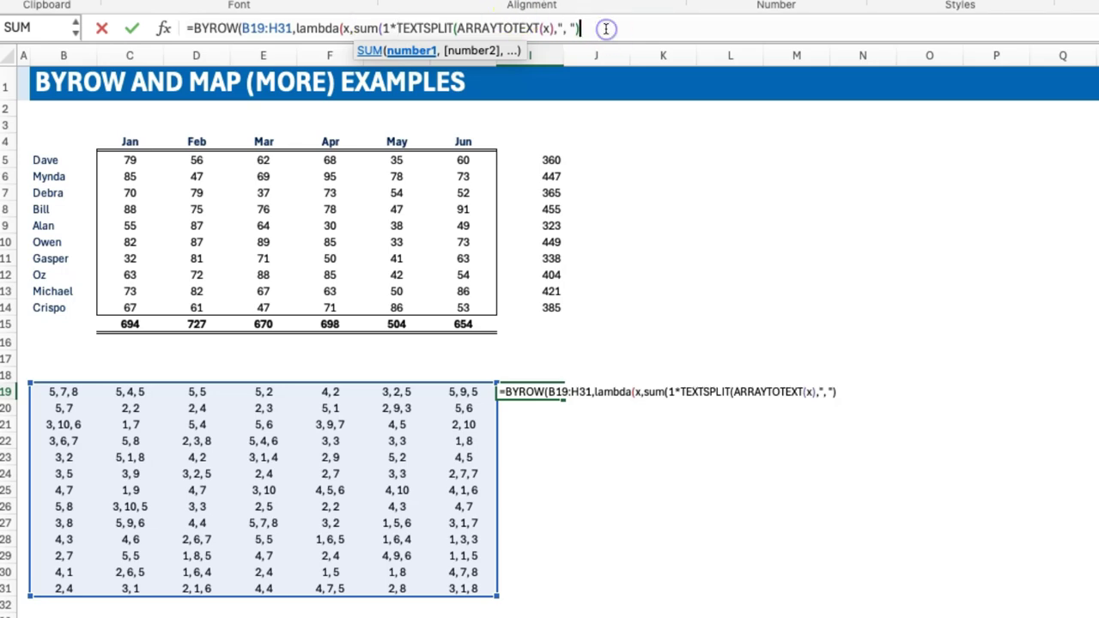
text()))
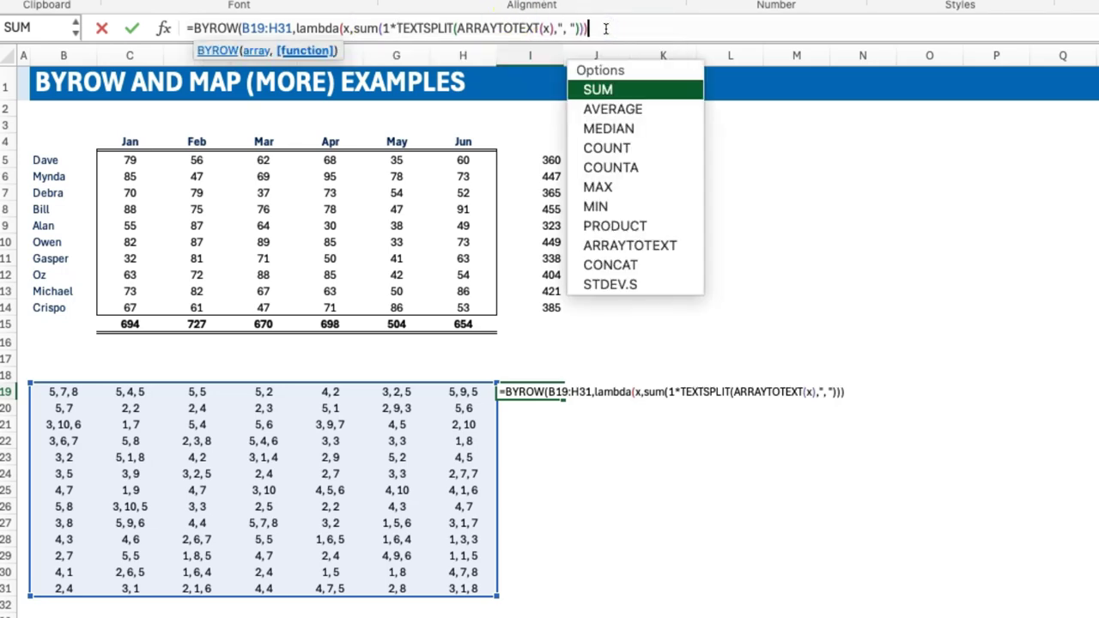
text())
key(Return)
key(Up)
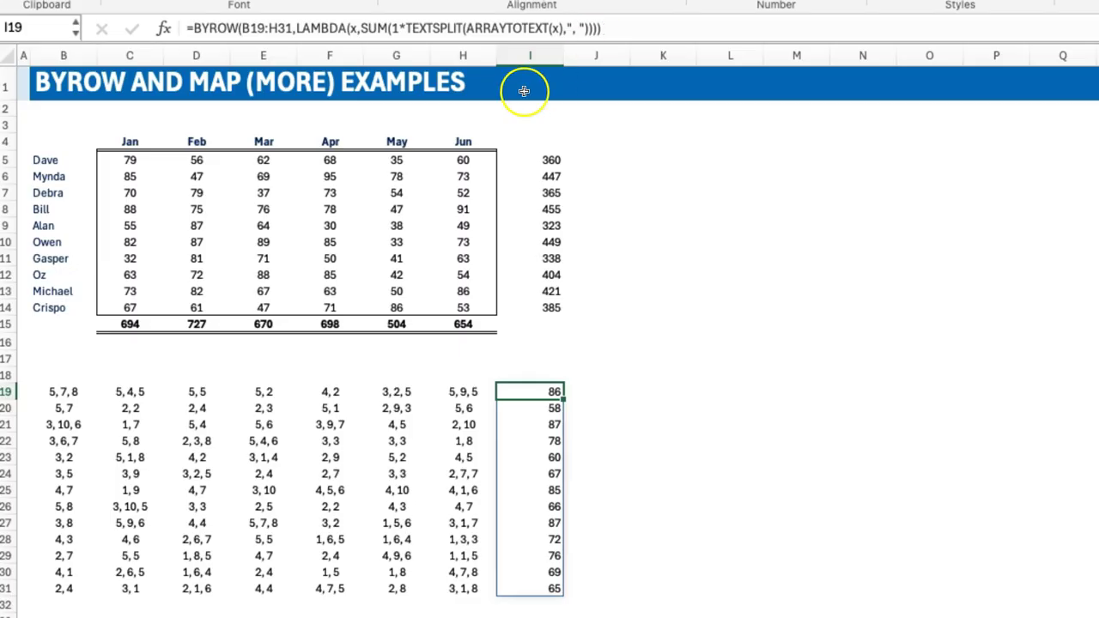
click(54, 392)
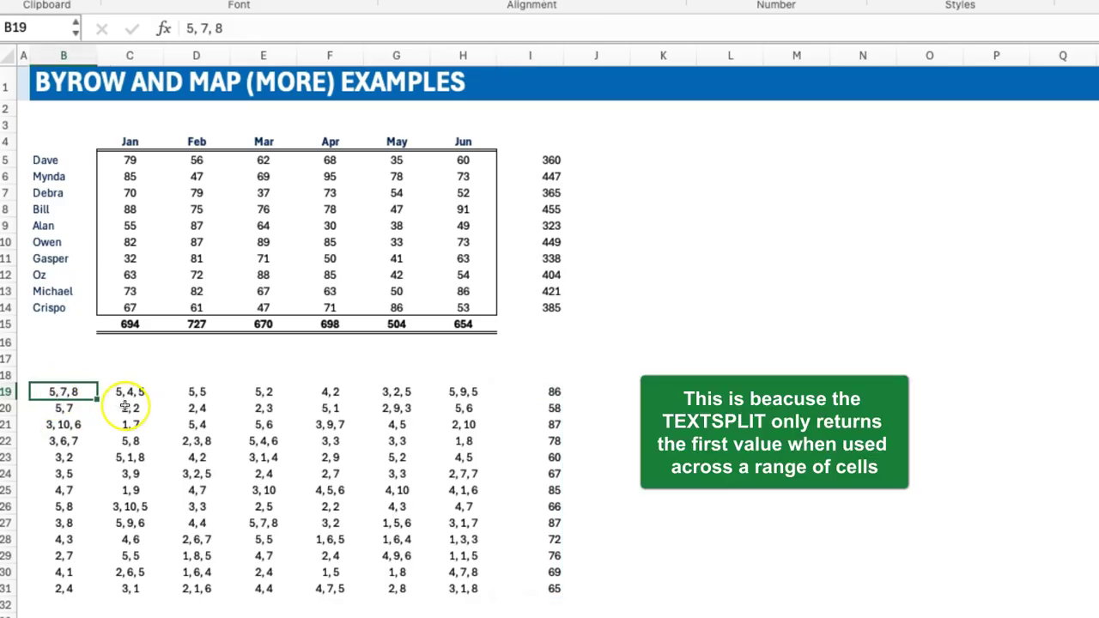